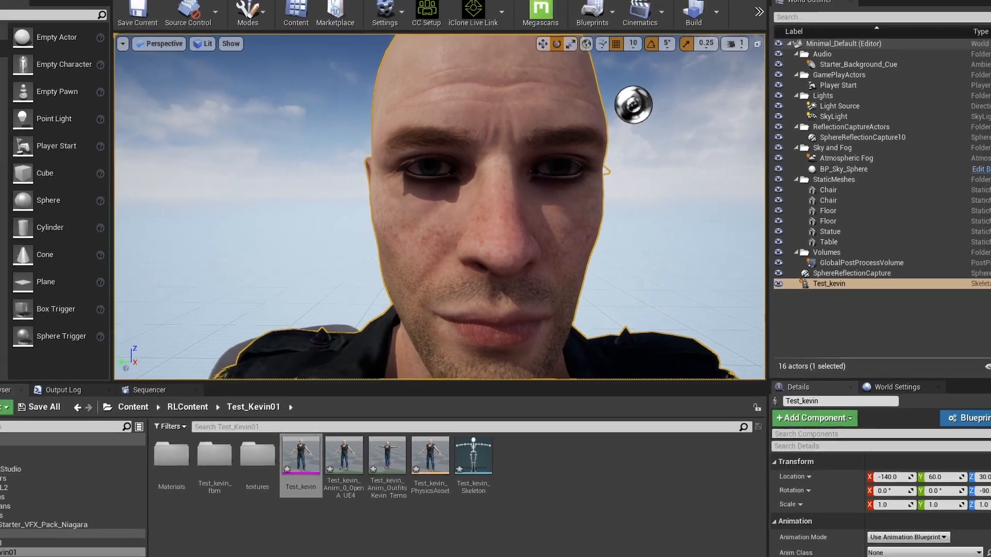
Turn off Cast Shadows for the right and left eye occlusion sections of the Test_KevinHAIR mesh
mouse_move(486, 238)
right_mouse_down()
mouse_move(541, 239)
mouse_move(521, 222)
mouse_move(495, 230)
right_mouse_up()
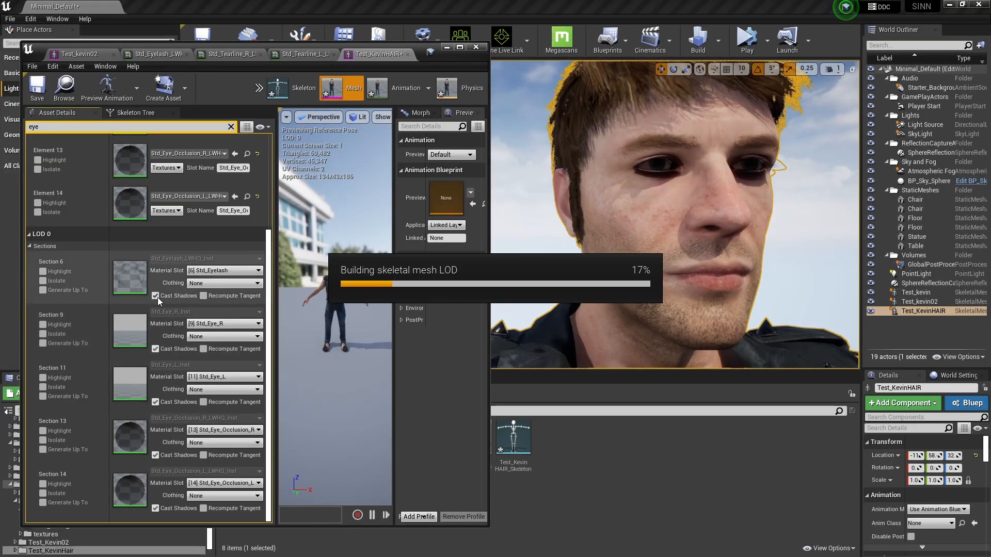
left_click(79, 54)
left_click(373, 54)
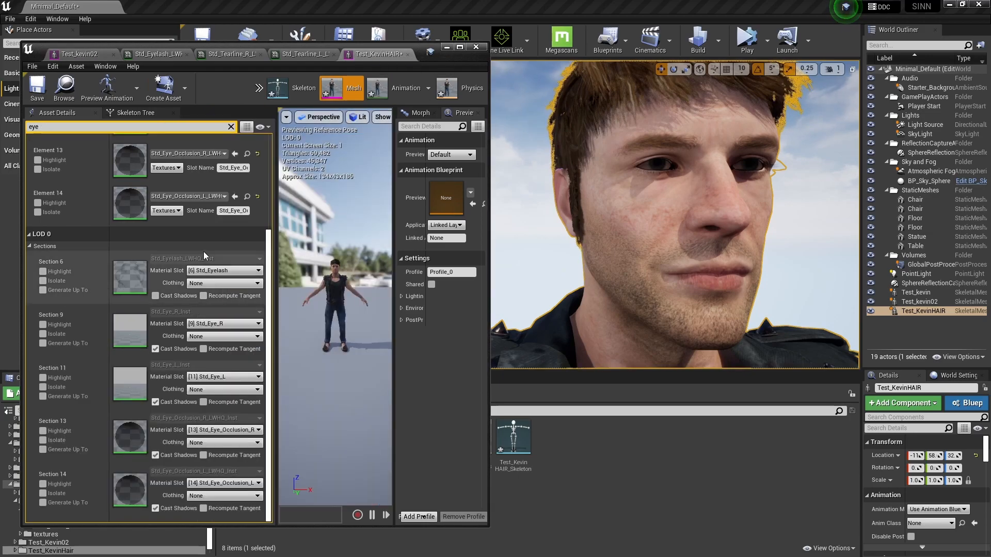
left_click(156, 455)
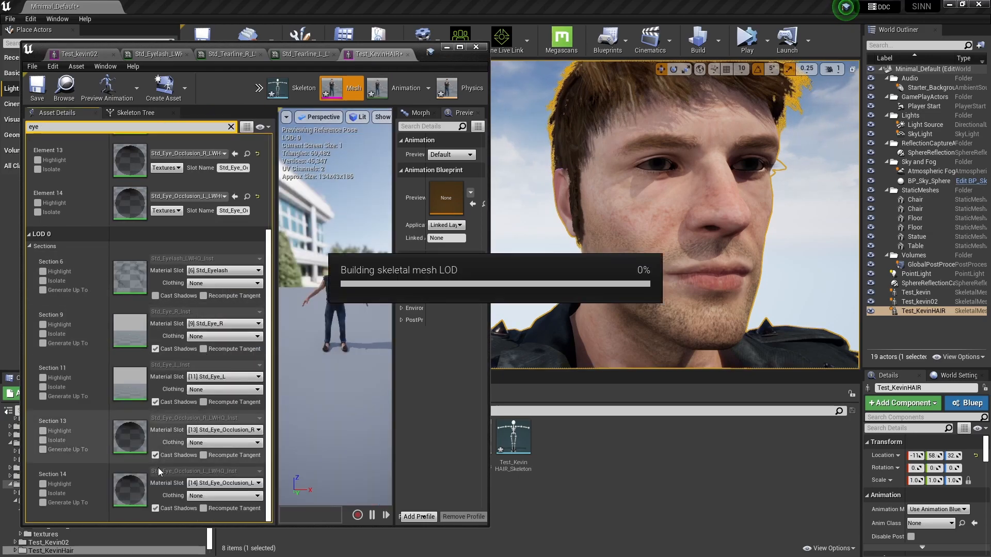
left_click(154, 509)
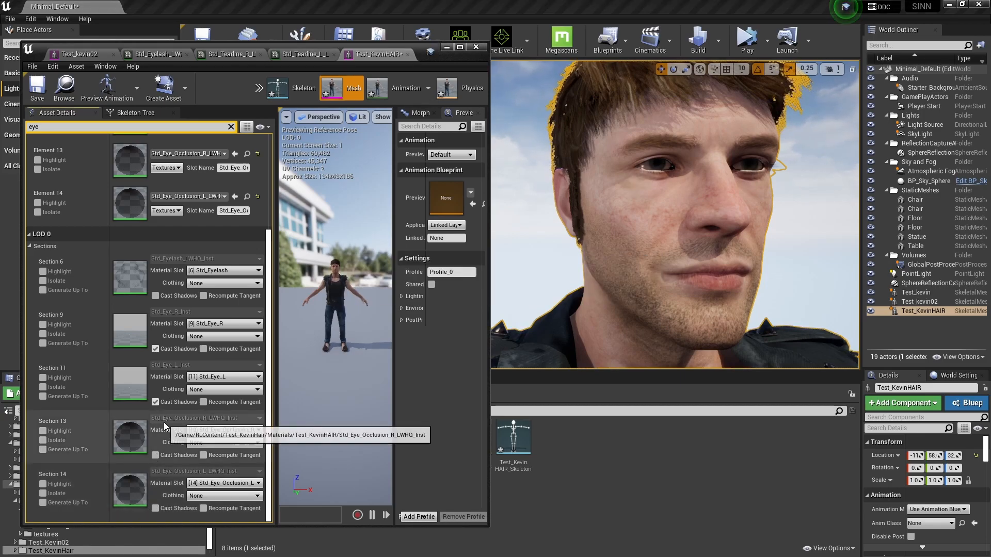
Filter the Test_kevin02 mesh's asset details by "eye" and turn off Cast Shadows for the right eye section
left_click(73, 55)
left_click(45, 127)
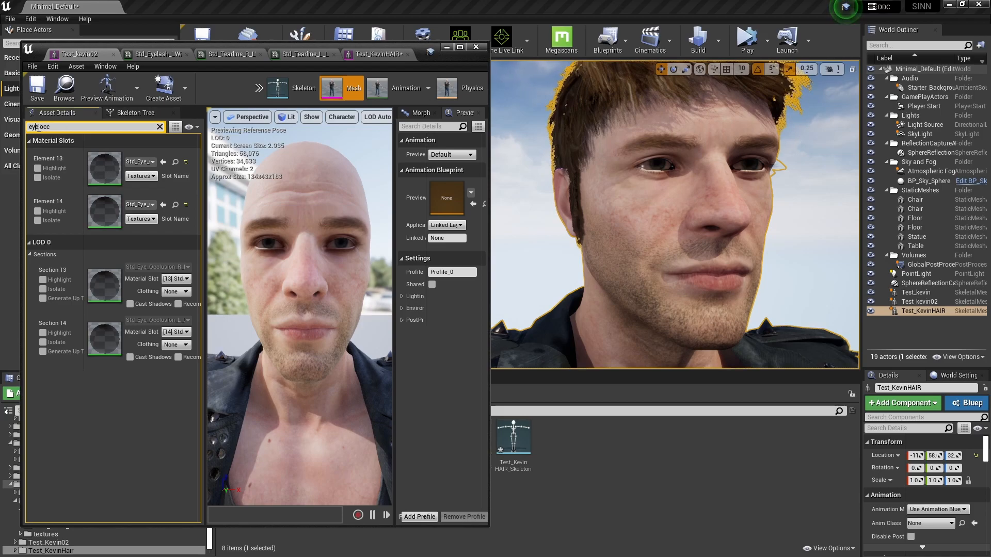
type("eye")
scroll(199, 230, "down", 5)
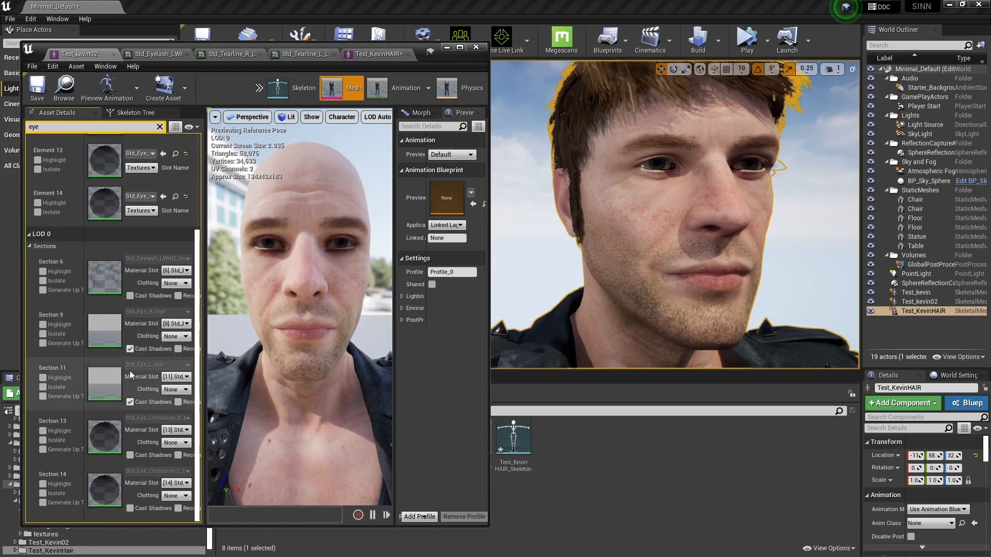
left_click(130, 349)
scroll(203, 313, "up", 5)
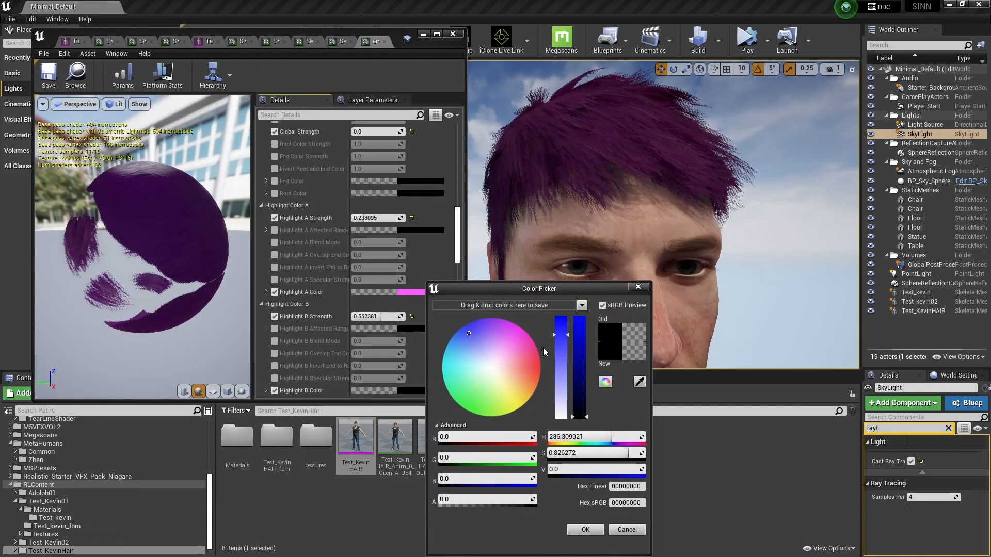
Set the hair material's Highlight B Color to bright blue and its Highlight B Strength to 0.12381
left_click_drag(581, 328, 578, 324)
left_click(585, 531)
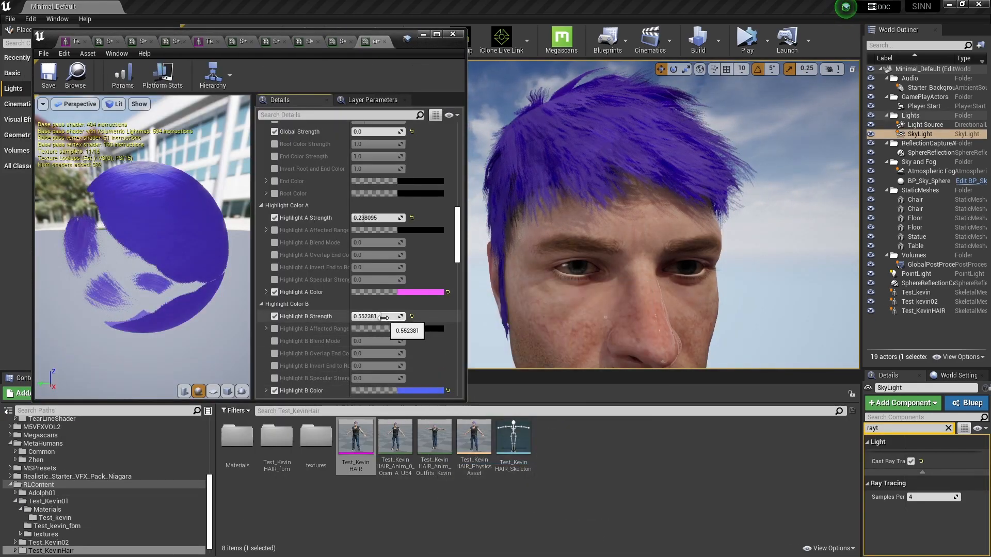
left_click_drag(384, 317, 362, 318)
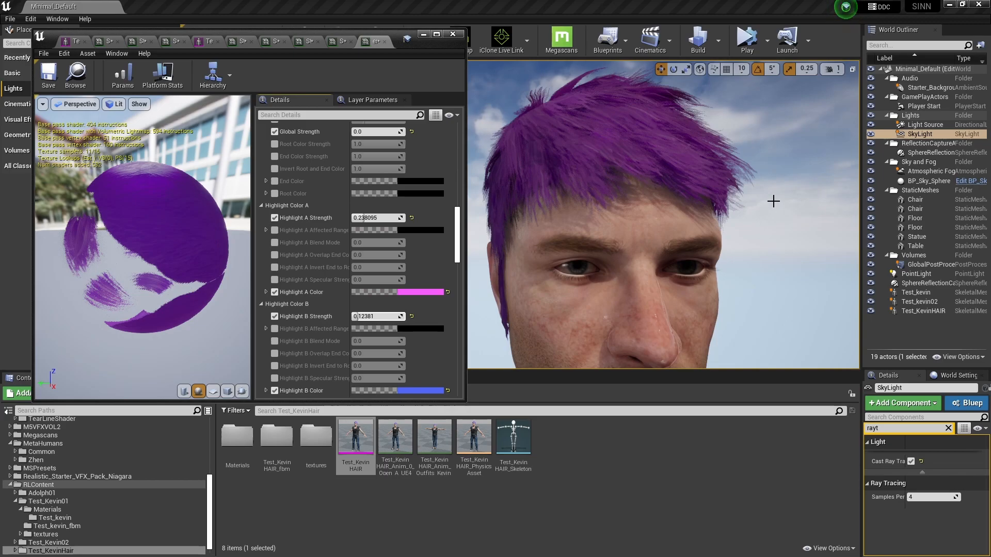
Examine the lighting on the characters' heads in the viewport, and clear the details filter
right_click_drag(739, 109, 790, 199)
key("s")
key("w")
key("s")
key("w")
key("d")
key("a")
left_click(915, 273)
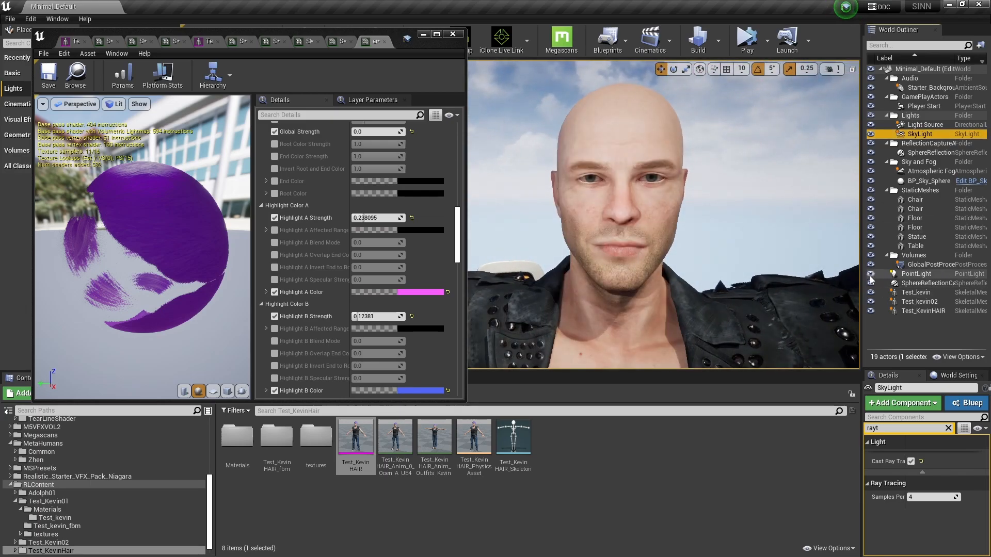
left_click(948, 427)
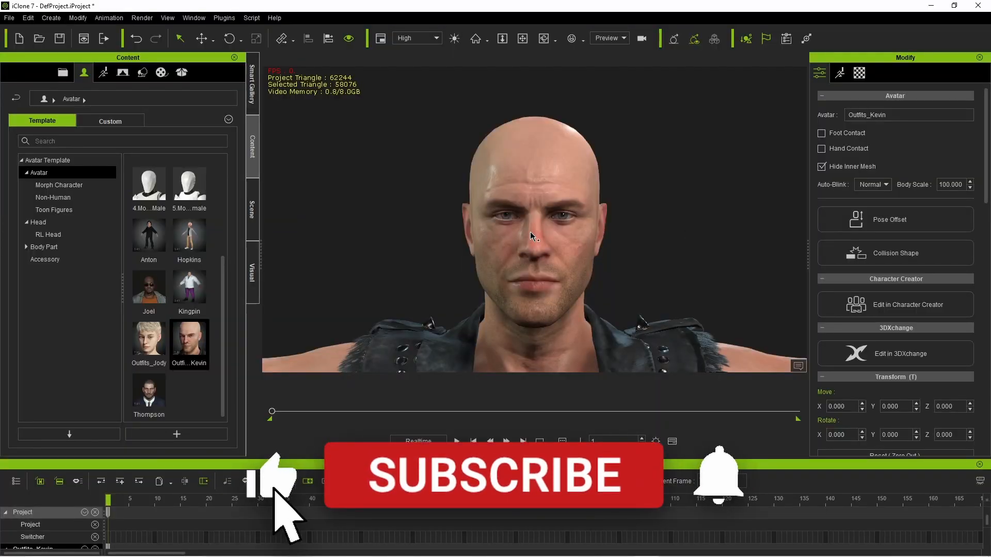
Switch to iClone and export the Outfits_Kevin avatar as FBX with the Unreal preset, 60 fps and current frame only
left_click(253, 217)
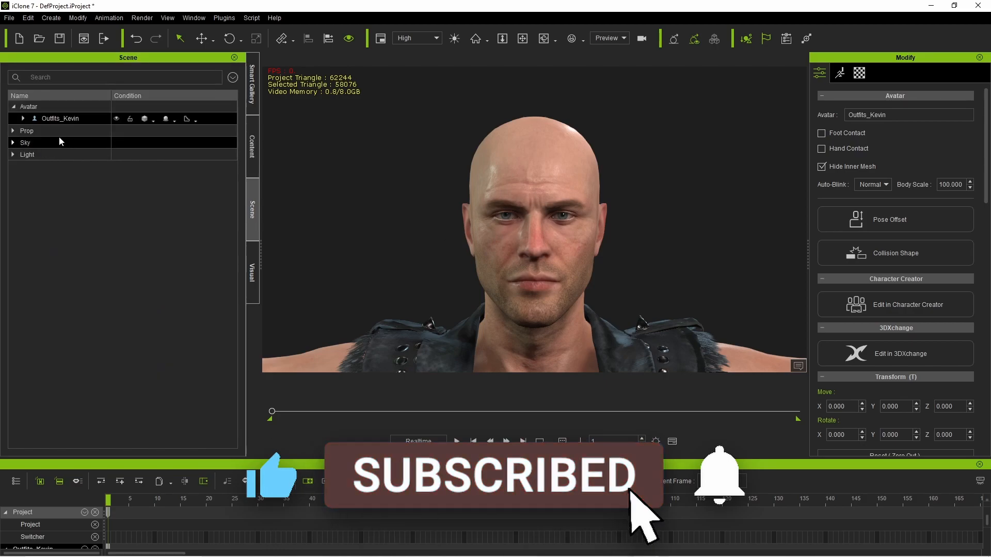
left_click(31, 109)
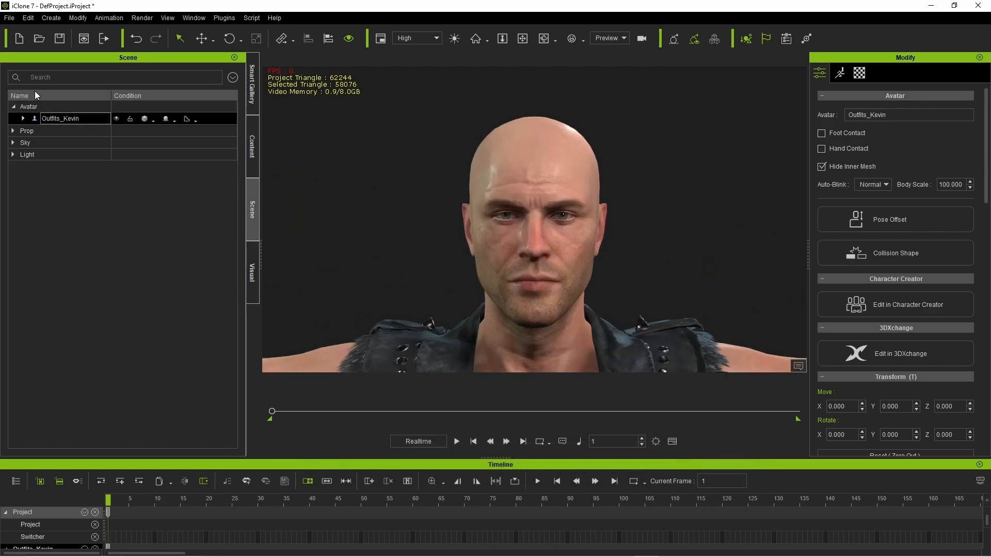
left_click(9, 18)
mouse_move(46, 99)
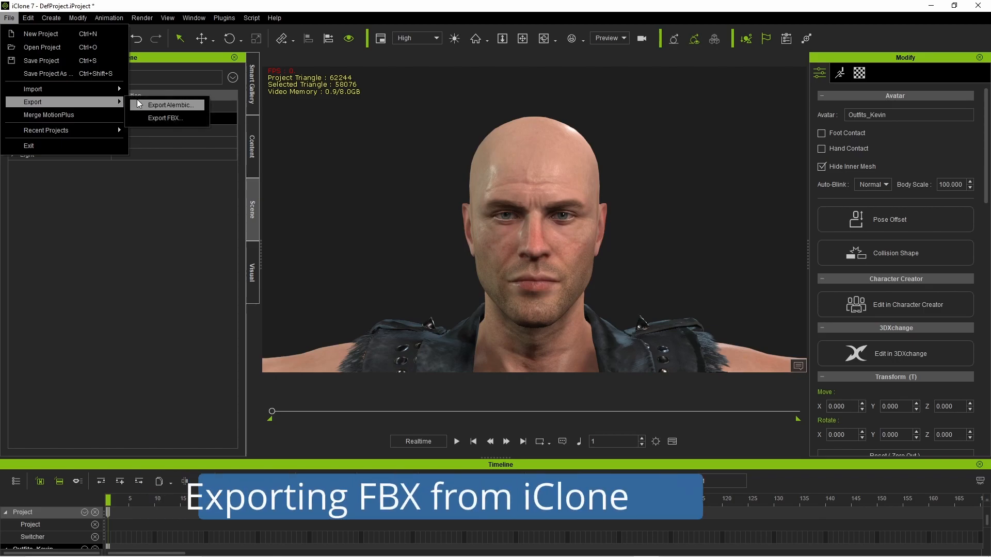
left_click(158, 120)
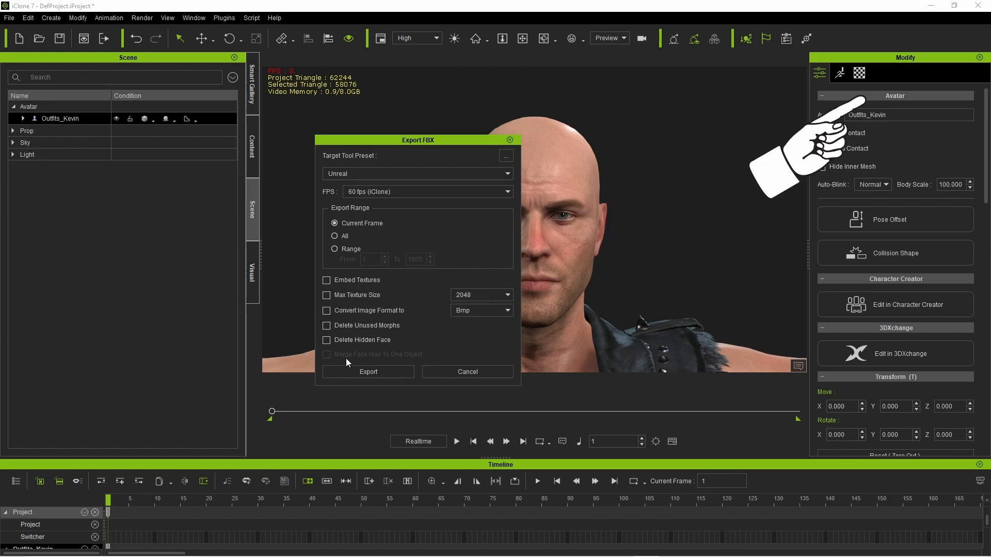
left_click(378, 369)
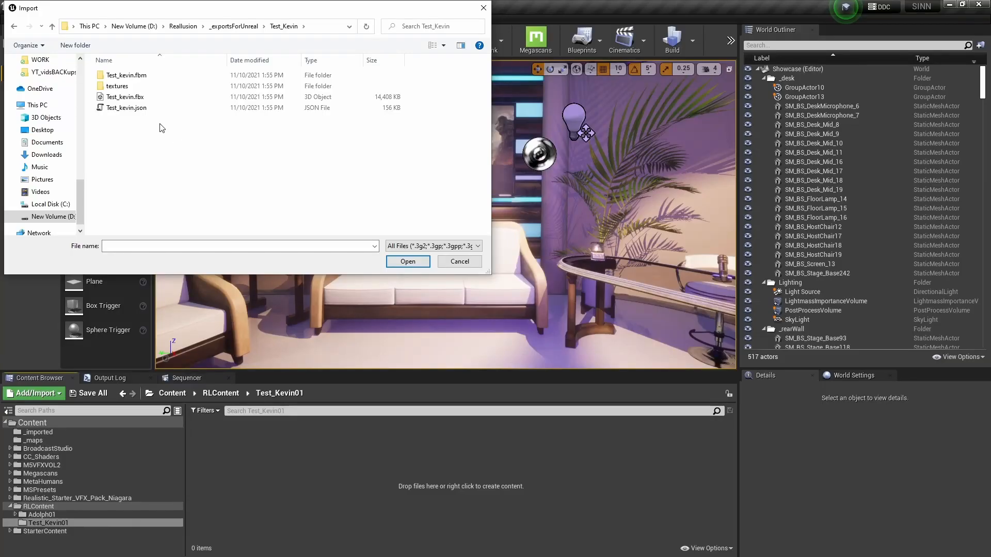
Switch to Unreal Engine and import Test_kevin.fbx into the Test_Kevin01 folder as a skeletal mesh with HQ Shader auto setup
left_click(139, 97)
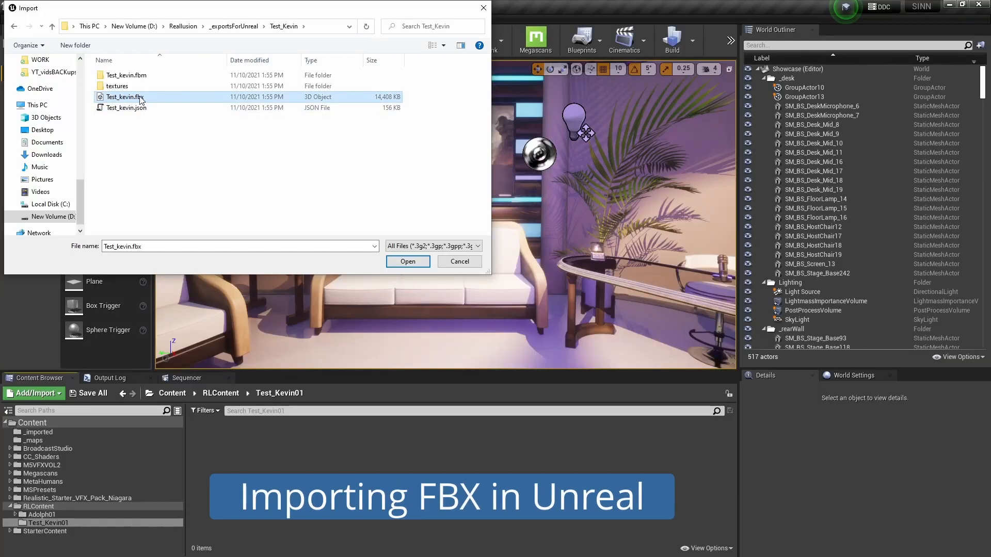
double_click(141, 98)
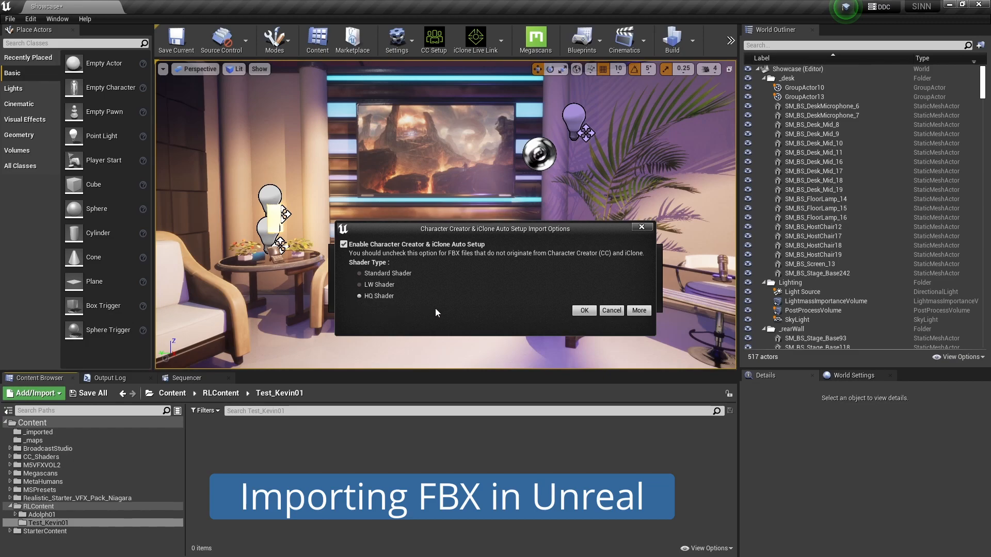
left_click(587, 313)
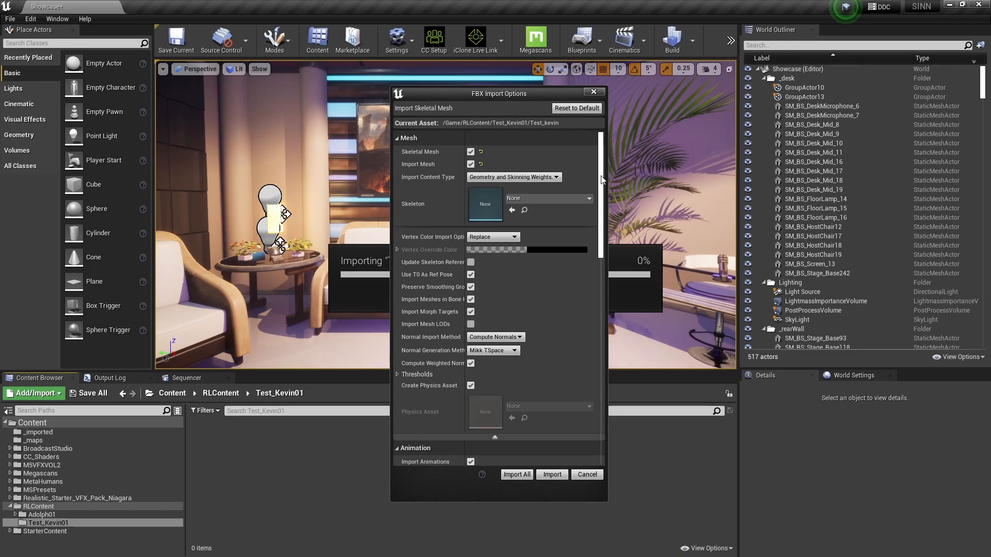
mouse_move(602, 179)
left_mouse_down()
mouse_move(615, 361)
mouse_move(618, 239)
mouse_move(603, 244)
mouse_move(604, 180)
left_mouse_up()
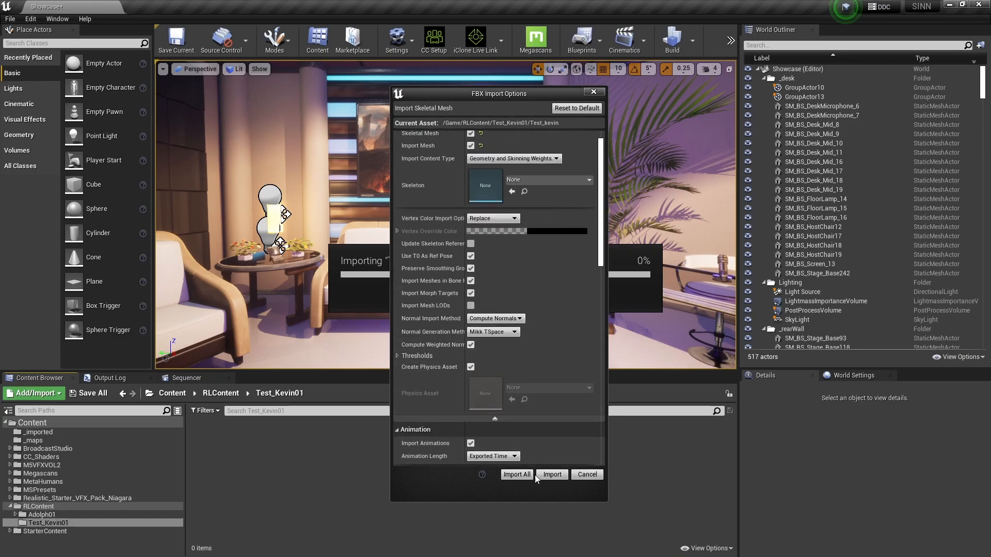
left_click(549, 475)
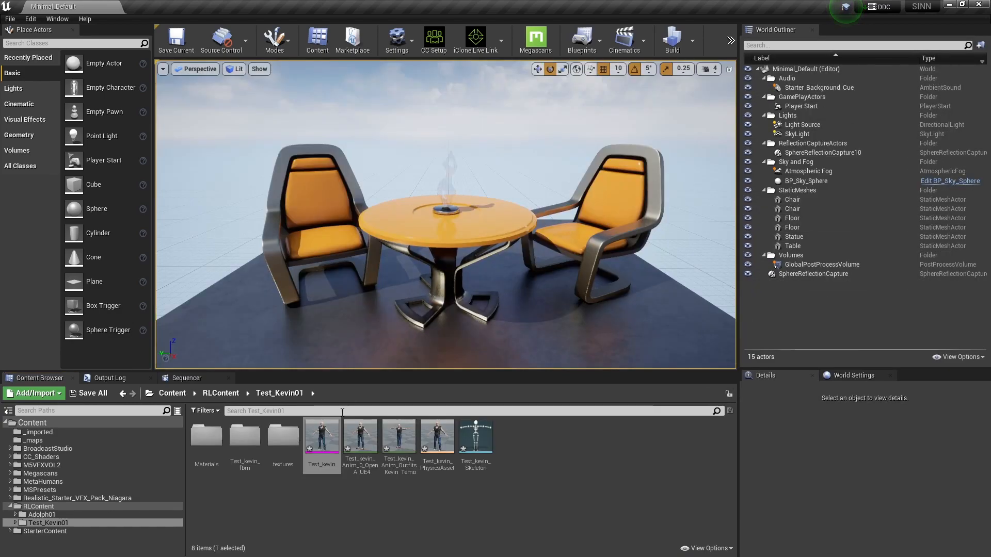
Place the Test_kevin character in the level beside the table and rotate it about its vertical axis
left_click_drag(322, 436, 519, 332)
scroll(520, 331, "up", 5)
scroll(424, 324, "down", 6)
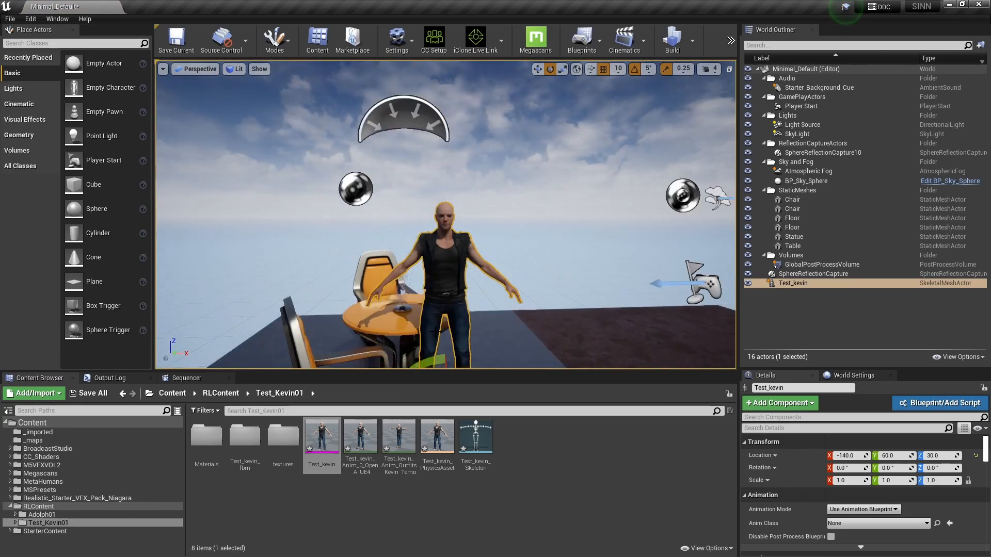
left_click_drag(424, 323, 530, 256)
scroll(530, 255, "up", 6)
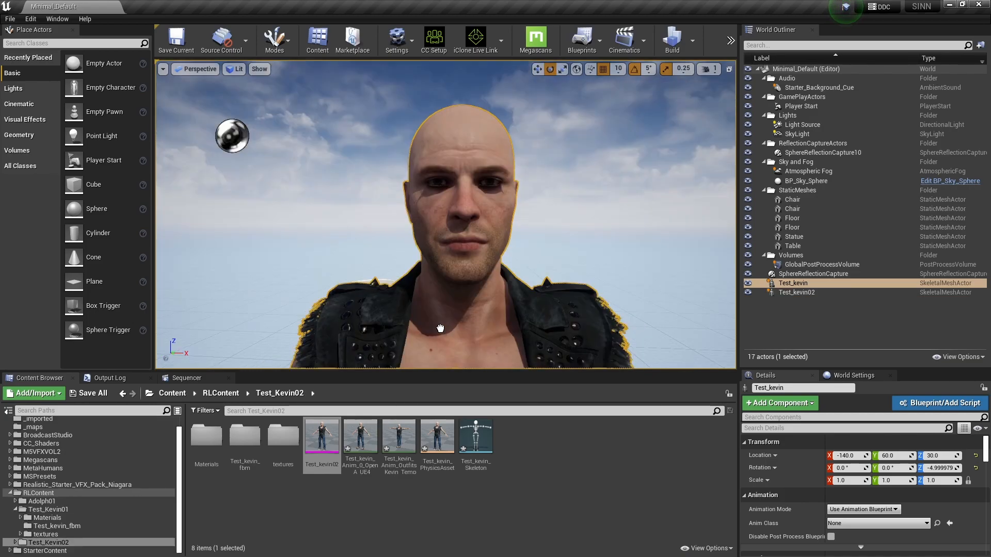
Place the Test_kevin02 character in the level and position it side by side with Test_kevin
left_click_drag(321, 435, 356, 289)
right_click_drag(404, 285, 404, 285)
key("w")
left_click_drag(309, 299, 464, 289)
key("f")
right_click_drag(418, 227, 418, 227)
left_click_drag(421, 227, 418, 212)
right_click_drag(284, 281, 284, 281)
left_click_drag(432, 300, 448, 299)
right_click_drag(449, 299, 449, 299)
Open the Test_kevin02 skeletal mesh, examine its upper body and material slots, and return to the level
left_click(808, 293)
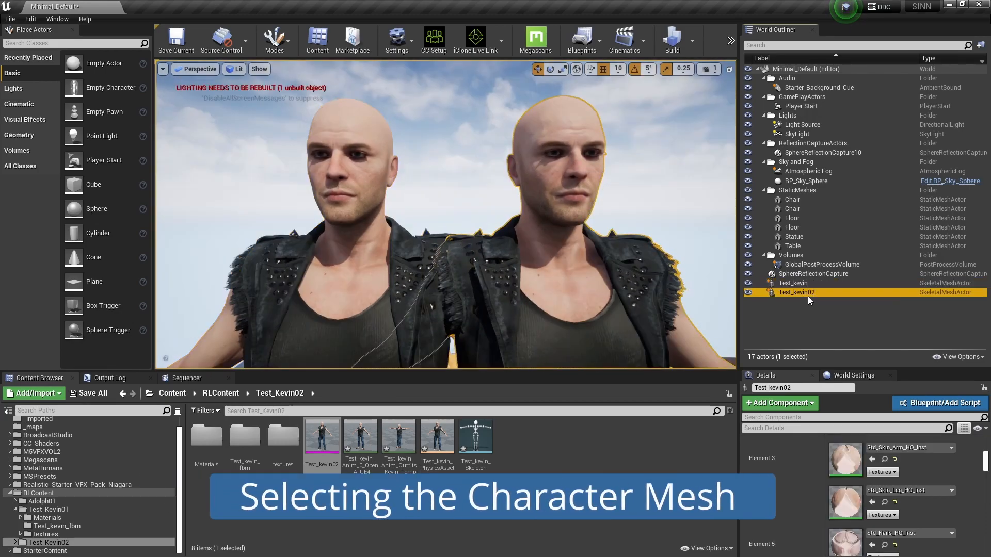
double_click(320, 442)
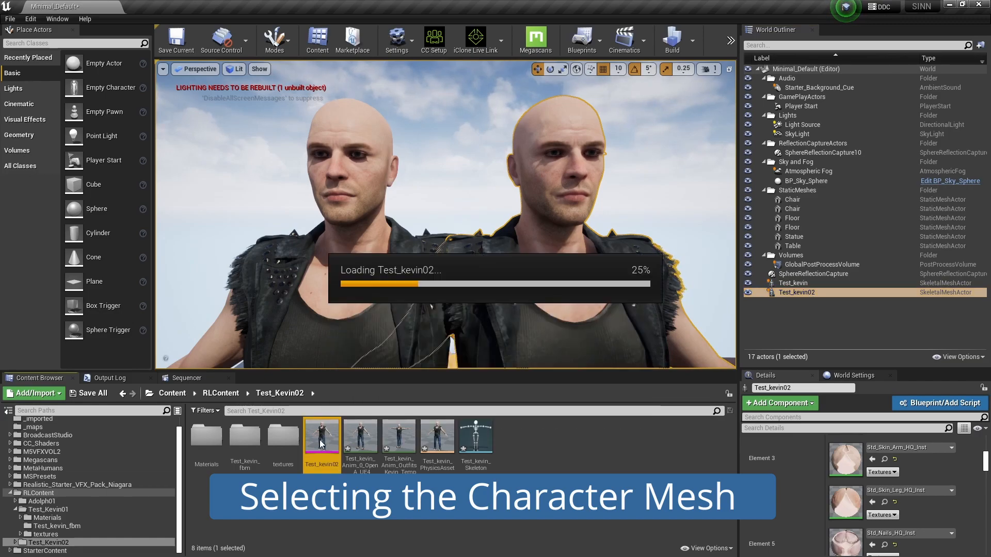
scroll(528, 179, "up", 5)
mouse_move(528, 179)
middle_mouse_down()
mouse_move(528, 217)
mouse_move(528, 129)
mouse_move(528, 179)
middle_mouse_up()
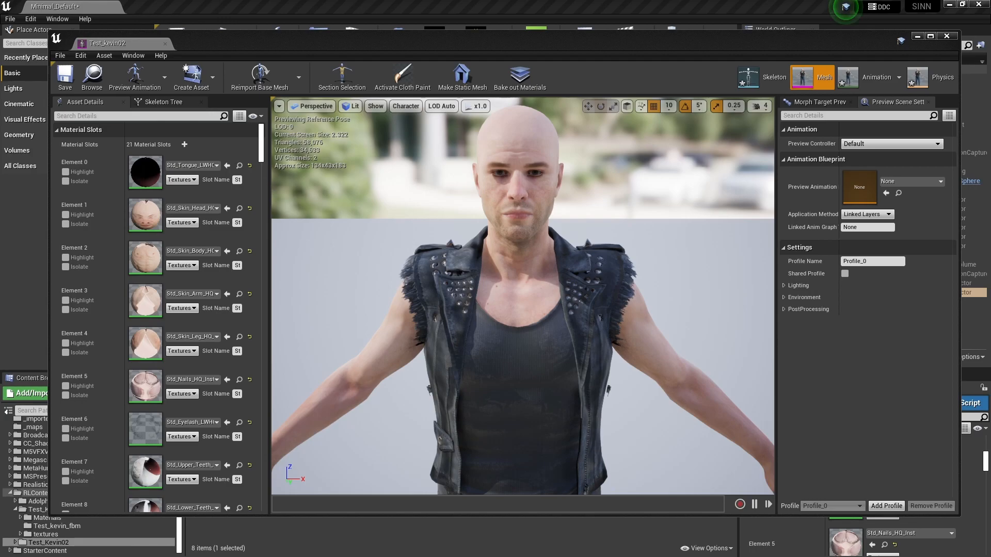
left_click(972, 155)
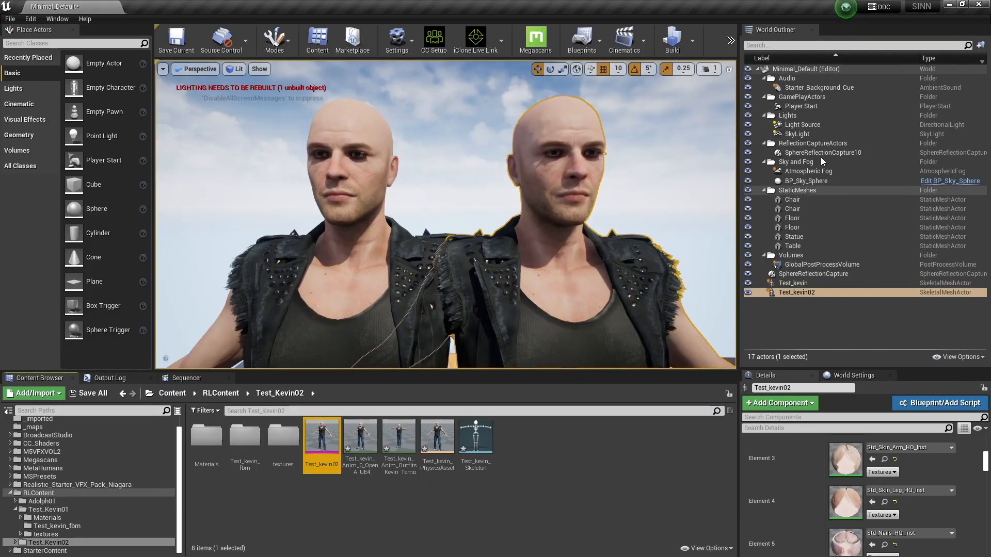
Filter the Light Source's details by "ray" and turn off Cast Ray Tracing Shadows
left_click(805, 125)
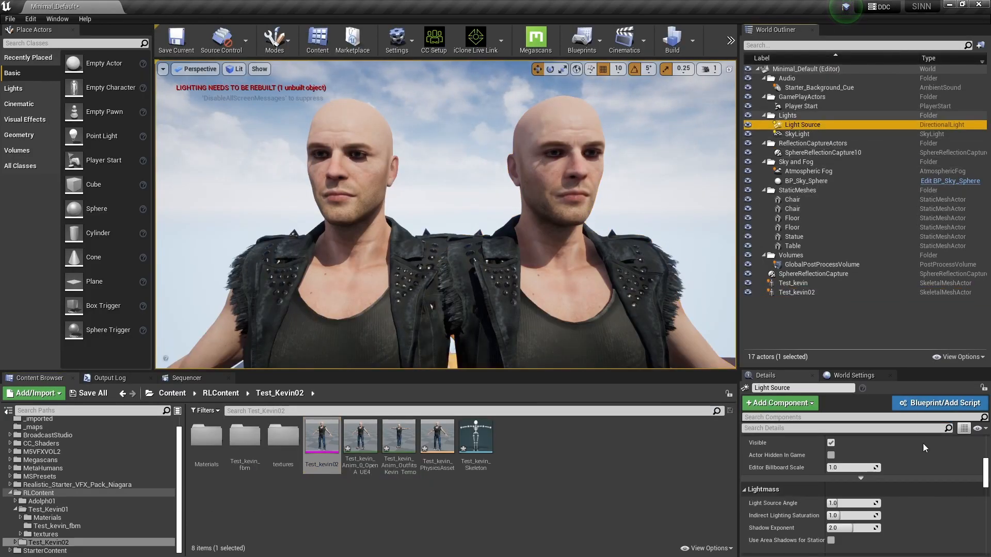
scroll(933, 439, "up", 3)
scroll(935, 431, "up", 5)
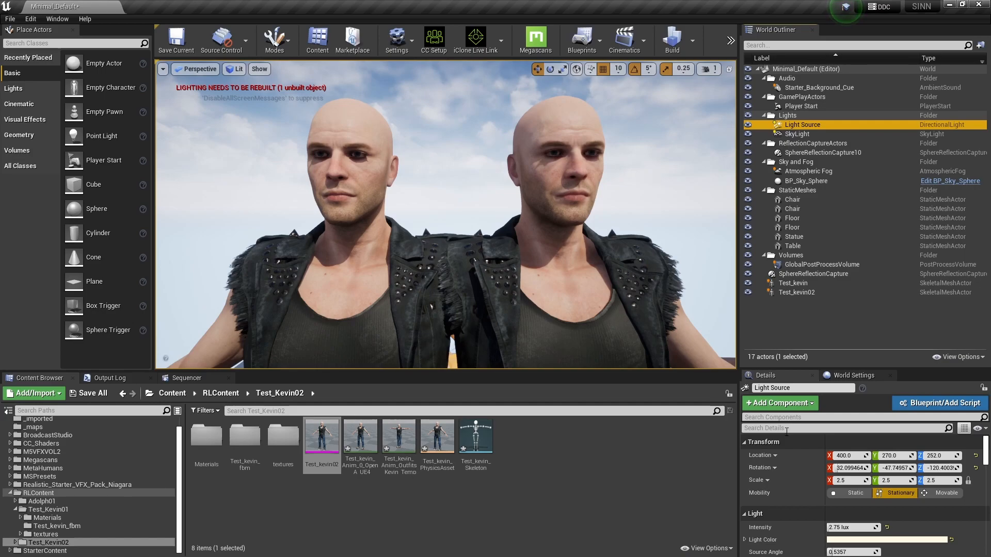
left_click(786, 429)
type("ray")
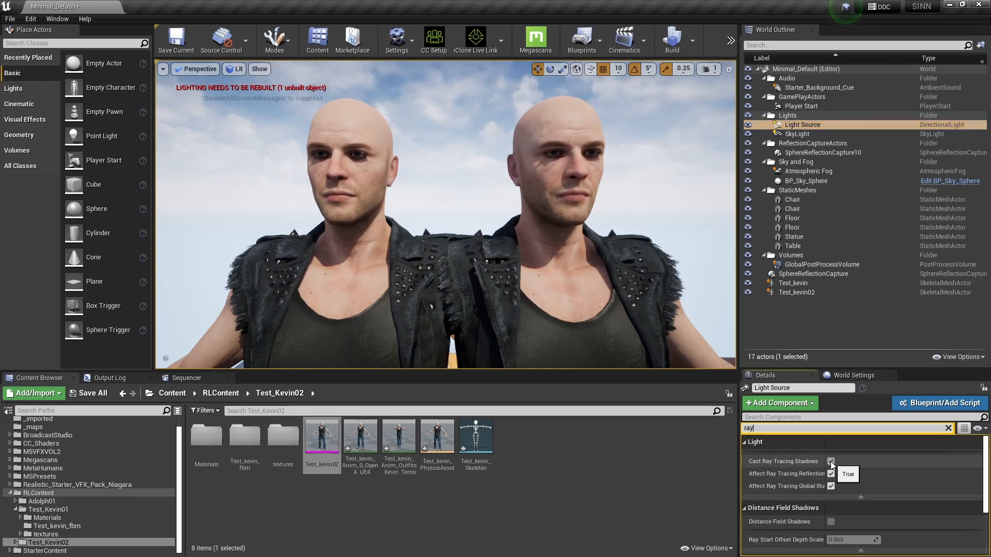
left_click(831, 461)
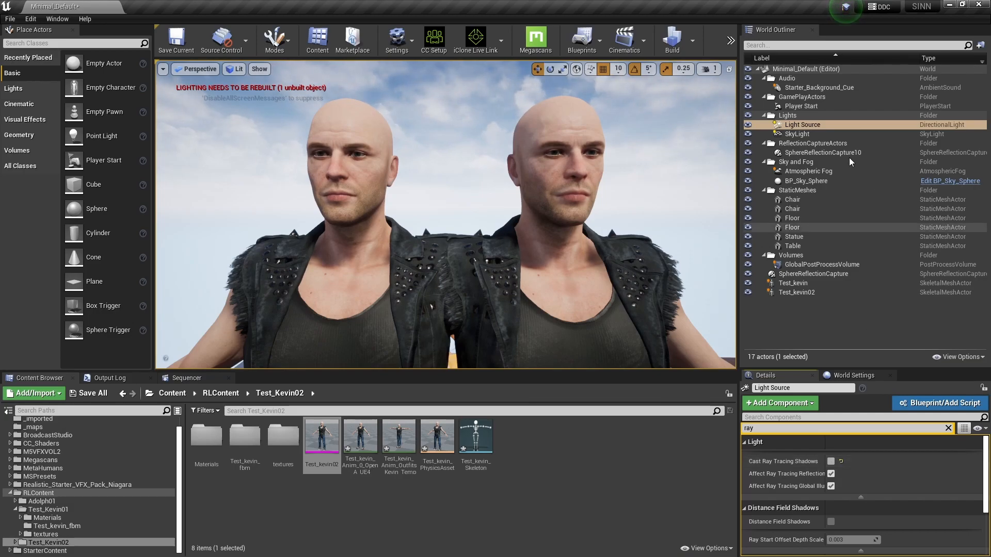
Check the face up close without ray-traced shadows, and turn Cast Ray Tracing Shadows back on for the Light Source and SkyLight
left_click(805, 134)
left_click(802, 125)
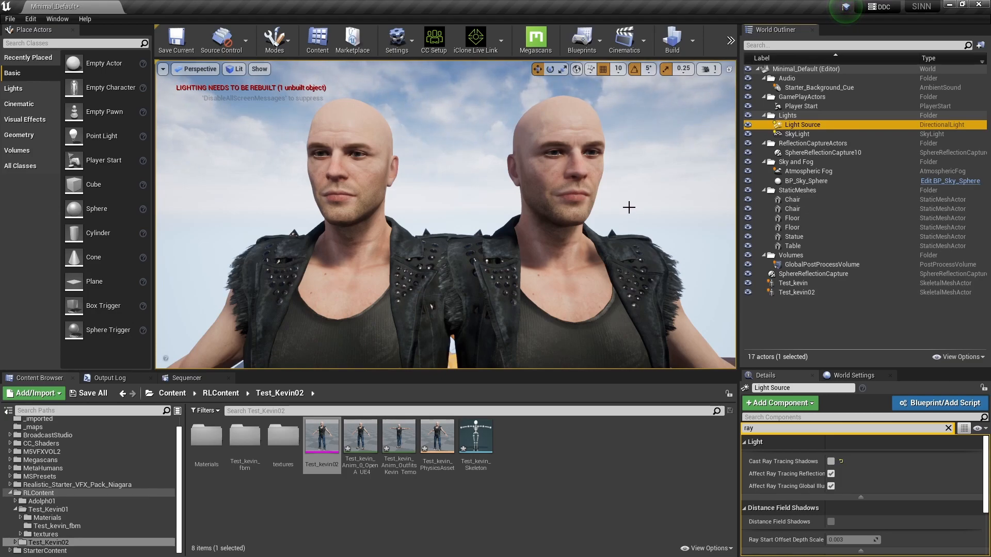
right_click_drag(601, 185, 529, 180)
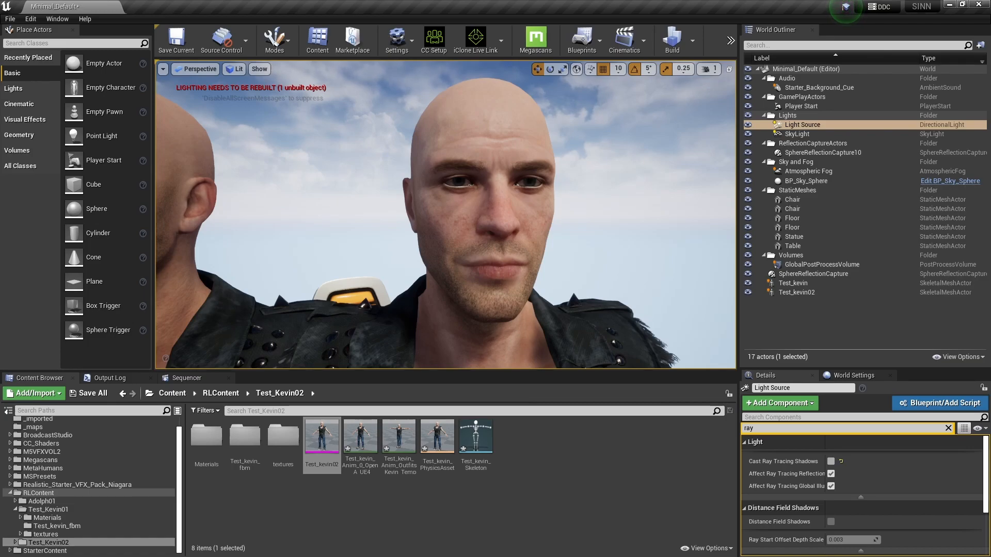
left_click(831, 461)
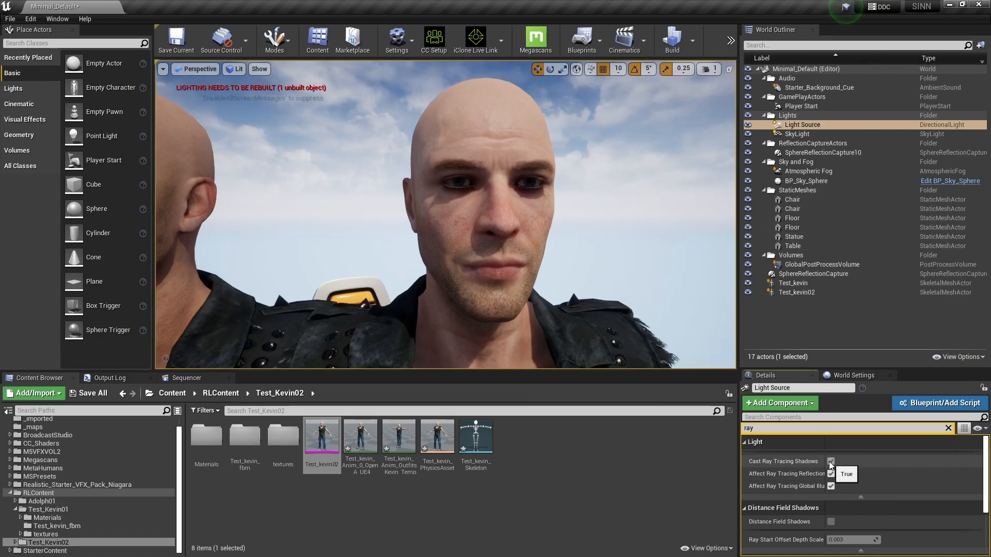
left_click(801, 136)
left_click(830, 461)
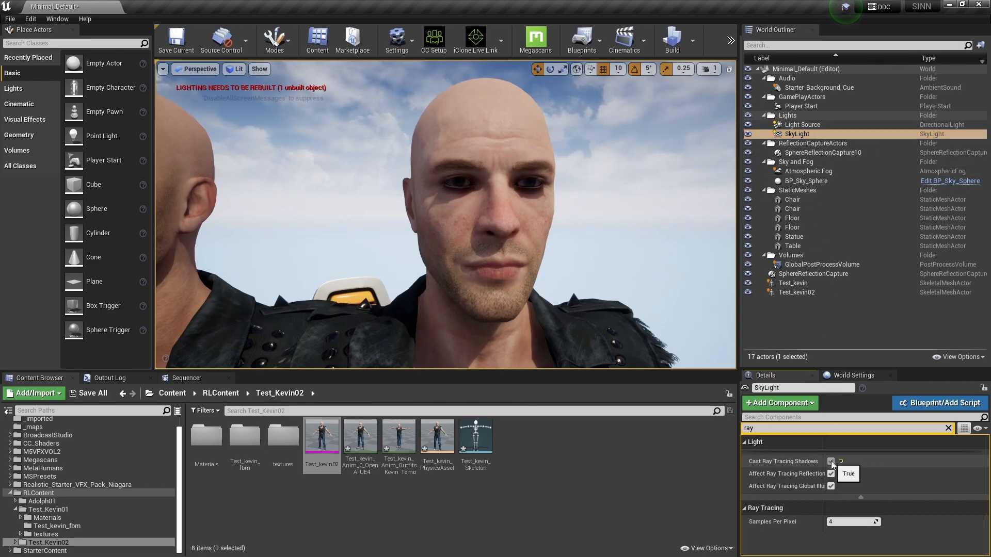
Toggle Cast Ray Tracing Shadows off and back on for the SkyLight and the Light Source while comparing the characters' shading
right_click_drag(520, 320, 502, 365)
left_click(831, 461)
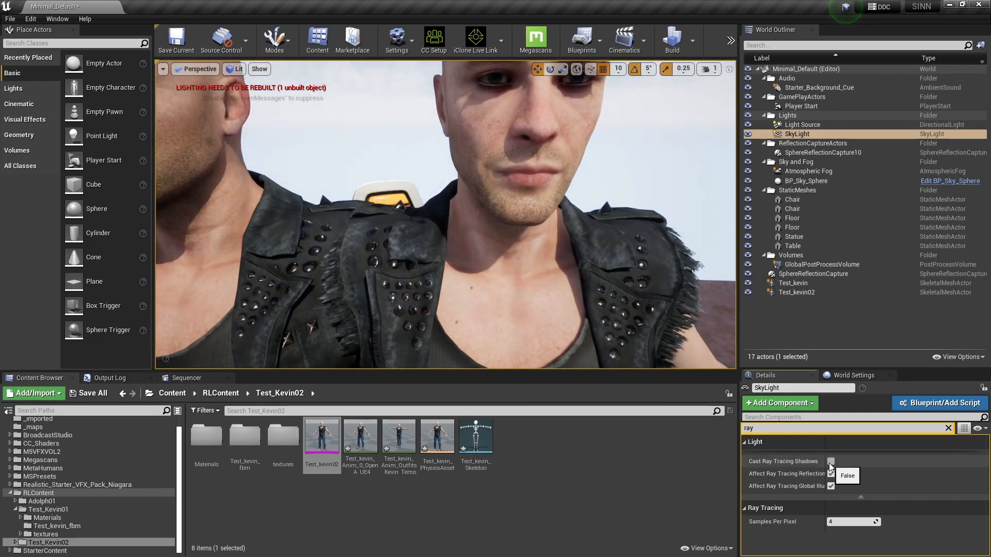
left_click(802, 124)
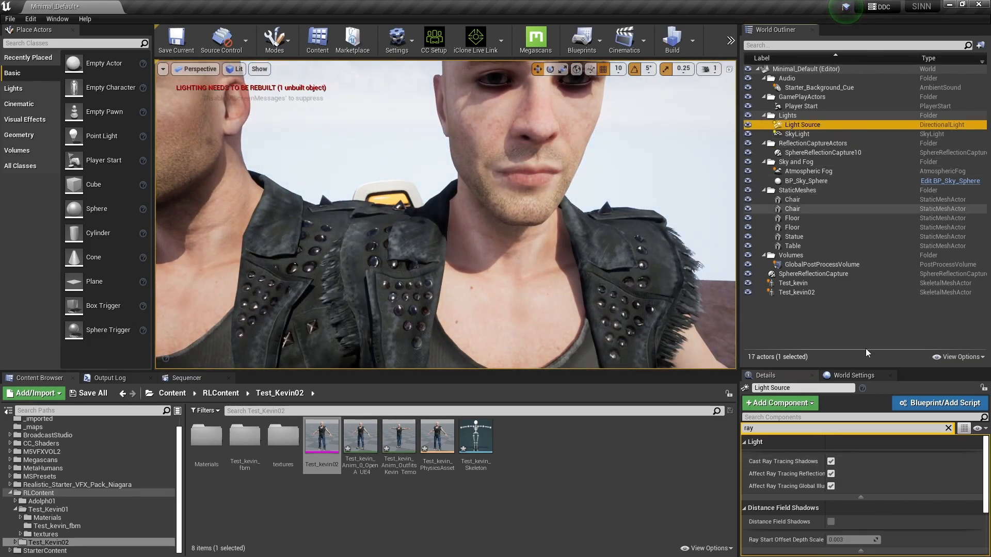
left_click(830, 463)
left_click(830, 463)
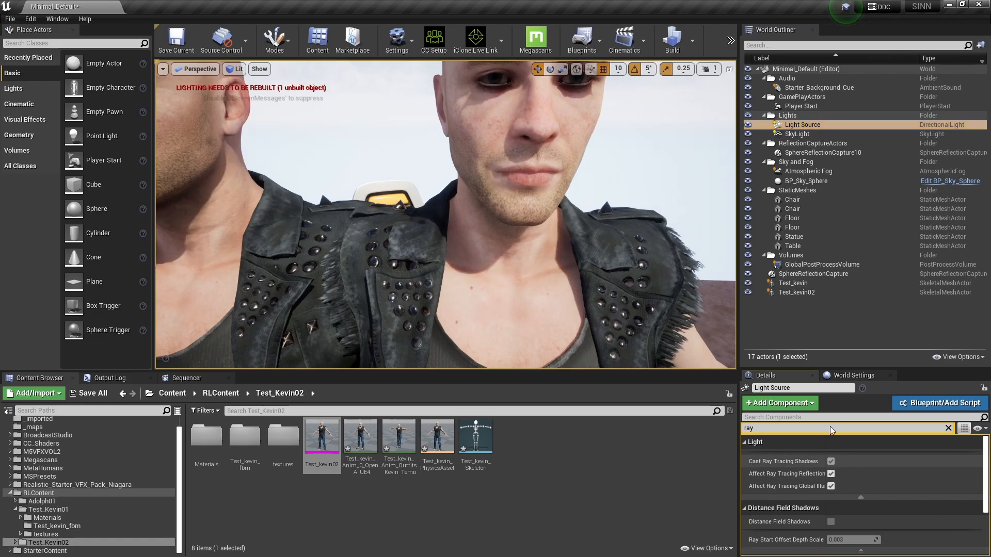
left_click(796, 134)
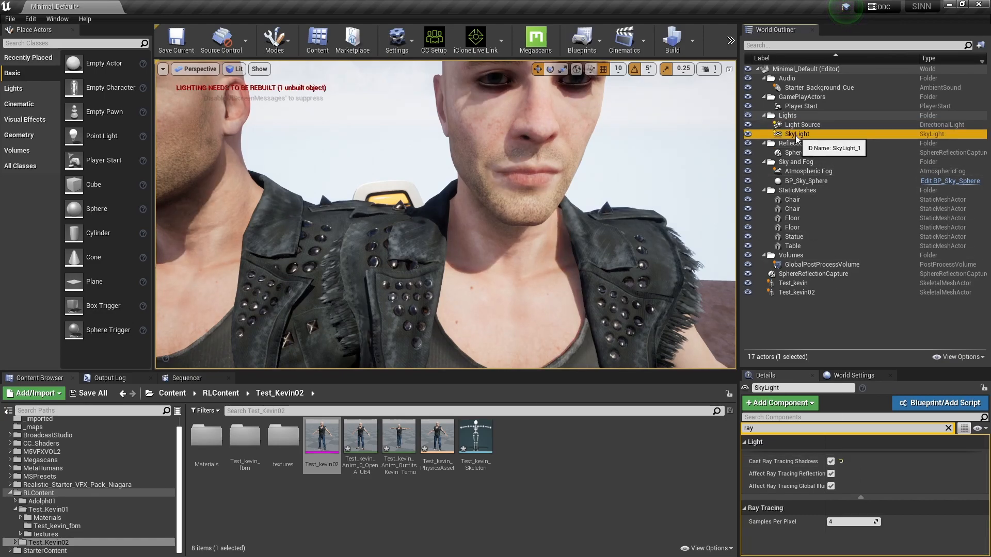
left_click(802, 125)
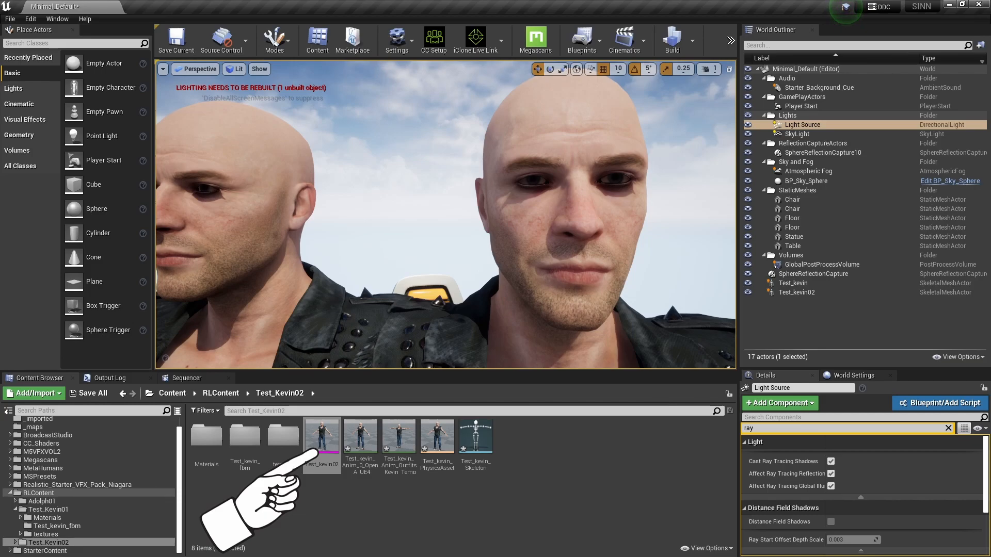
Open the Test_kevin02 skeletal mesh and filter its asset details by "eyelas"
double_click(321, 437)
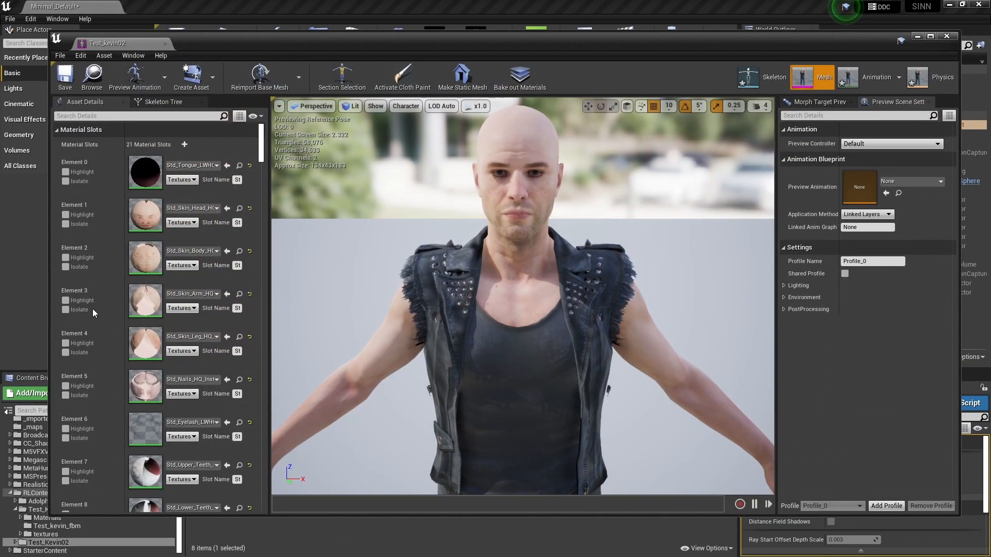
left_click(83, 118)
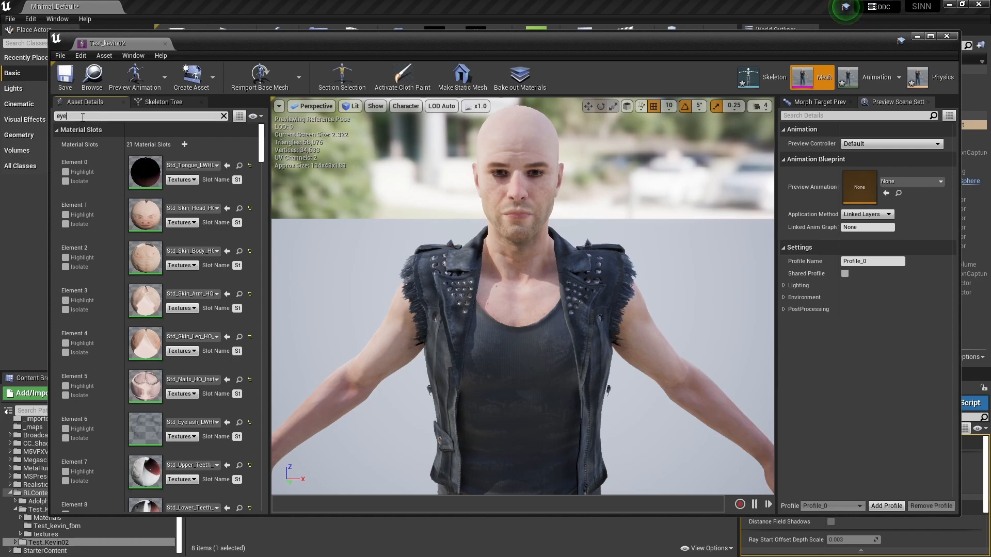
type("eyelas")
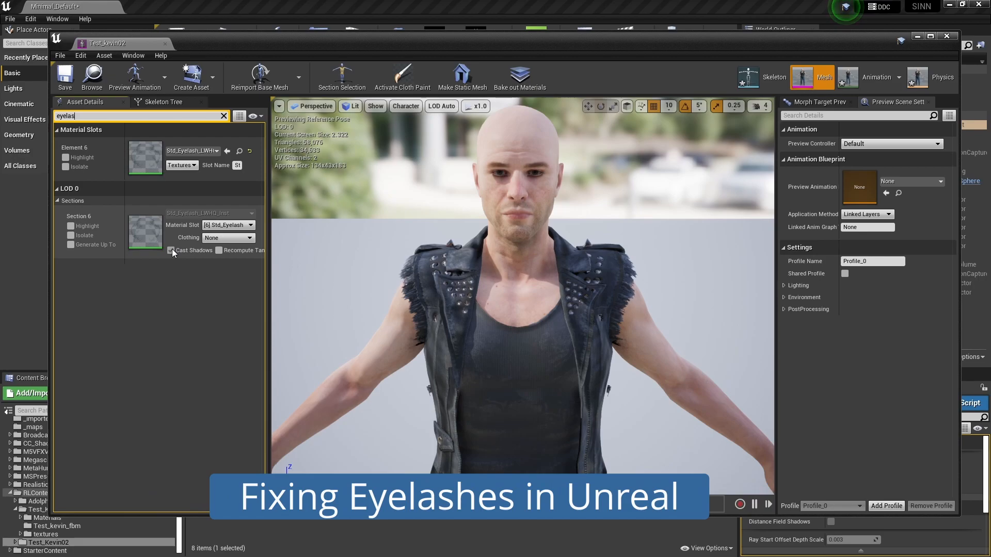
Open the eyelash material instance and override its Blend Mode with Masked under Material Property Overrides
double_click(141, 228)
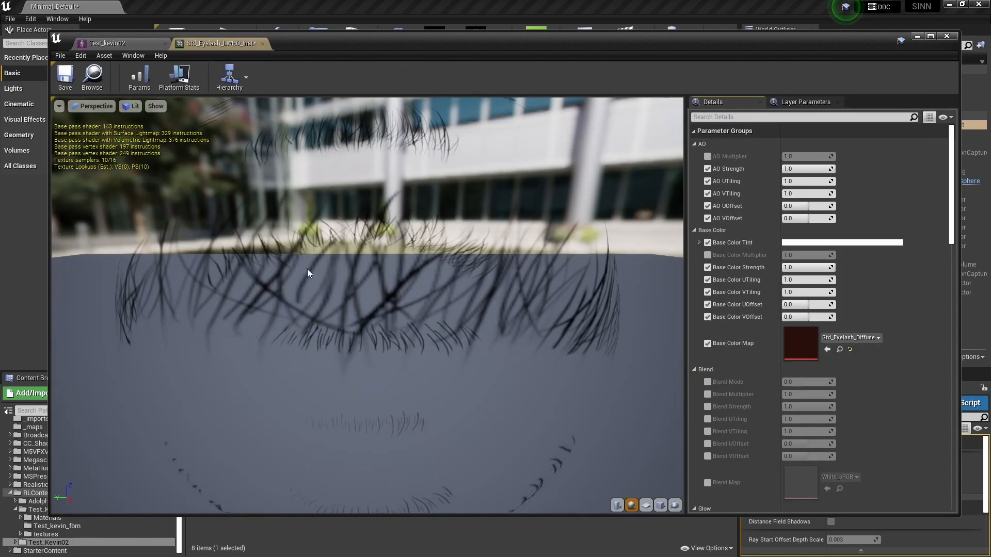
left_click_drag(951, 184, 958, 472)
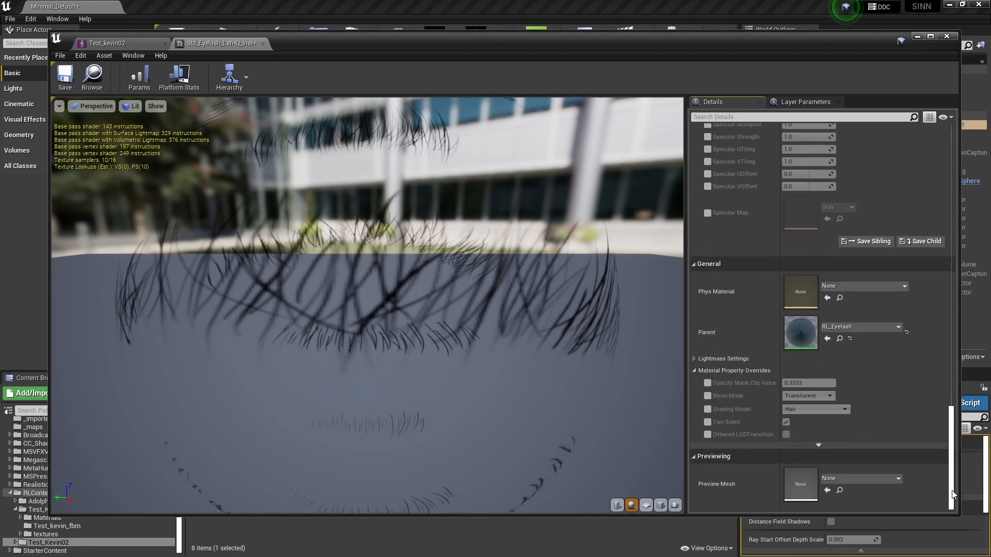
left_click(707, 396)
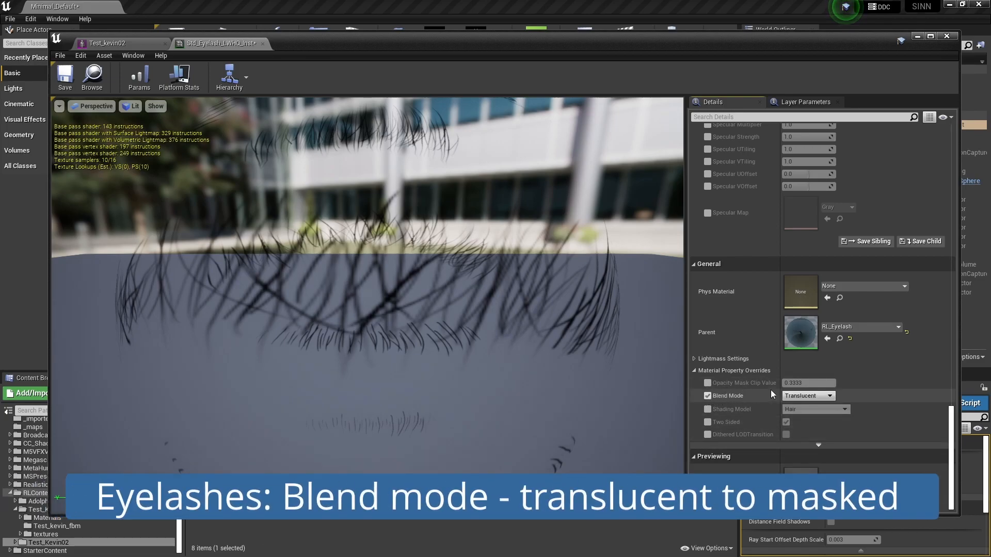
left_click(829, 396)
left_click(810, 411)
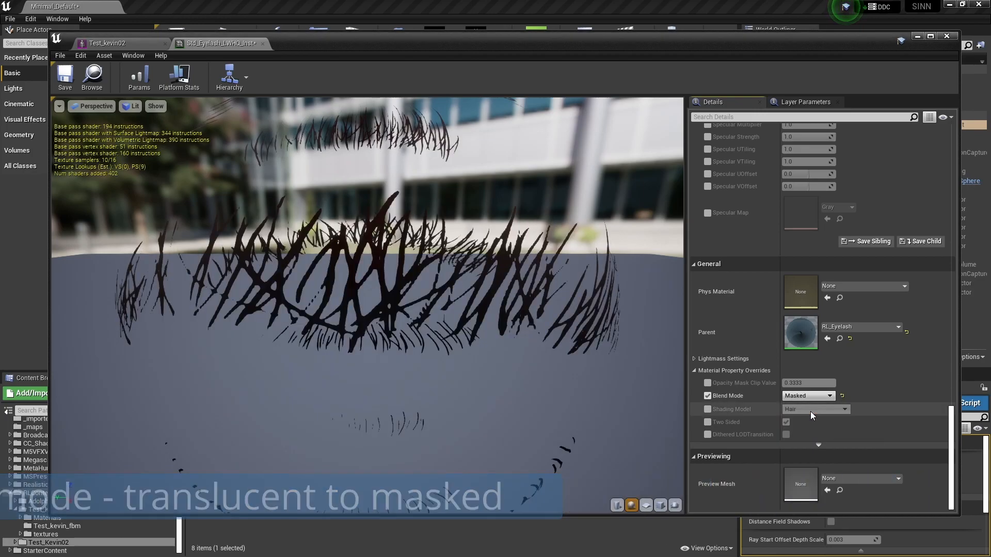
Check the face up close in the level and set the eyelash material's Blend Mode back to Translucent
left_click_drag(673, 40, 0, 88)
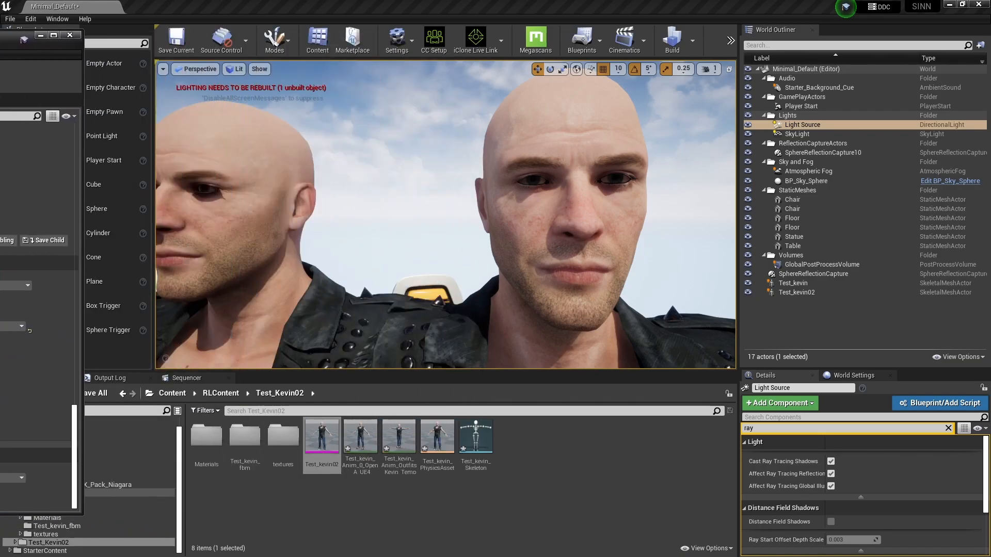
right_click_drag(572, 199, 485, 206)
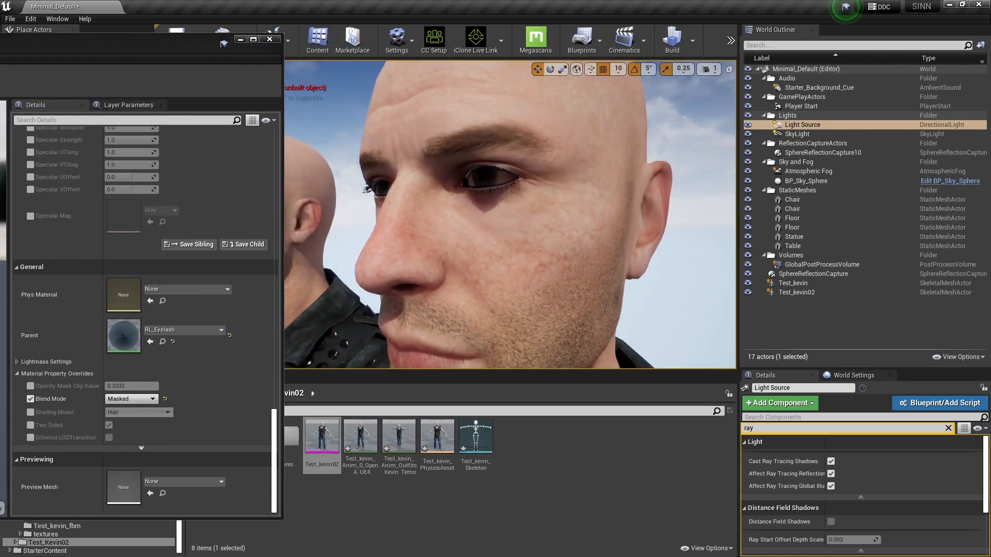
left_click(130, 400)
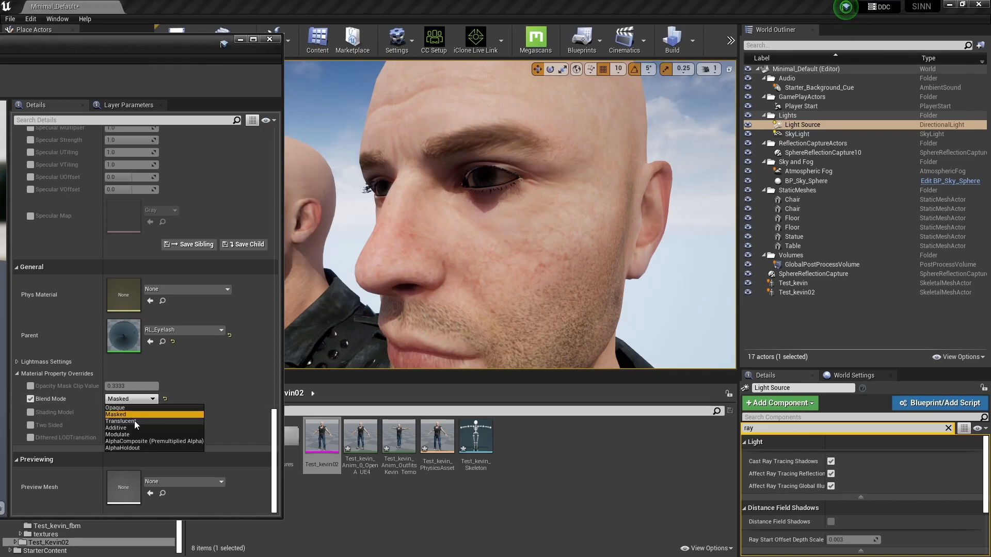
left_click(122, 421)
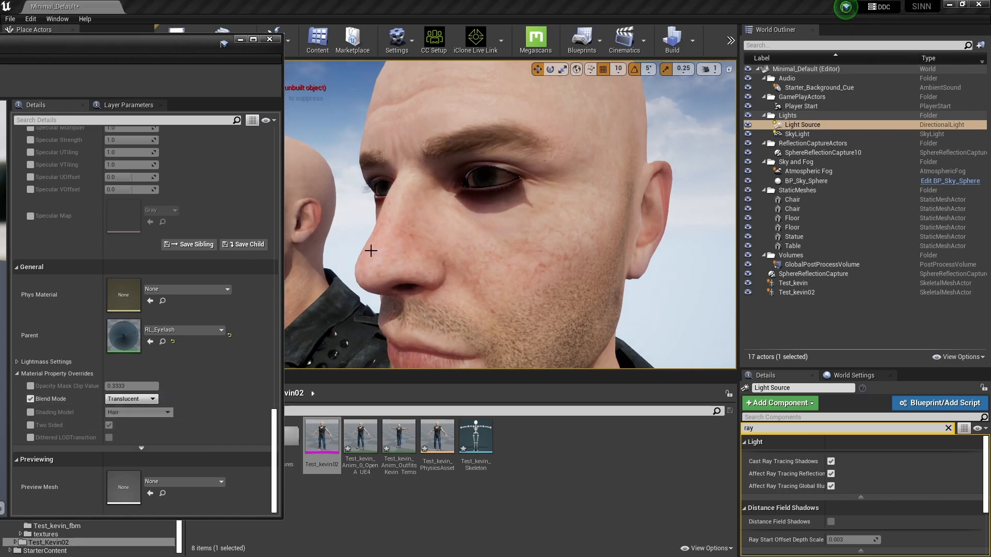
Turn off Cast Shadows for the eyelash section of the Test_kevin02 mesh and compare the face beside the level view
left_click_drag(129, 40, 487, 30)
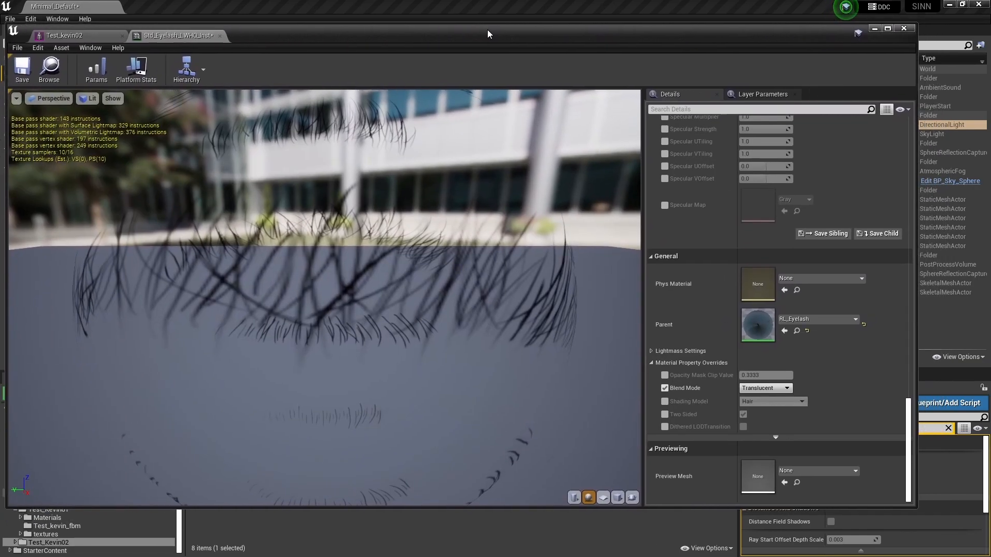
left_click(87, 35)
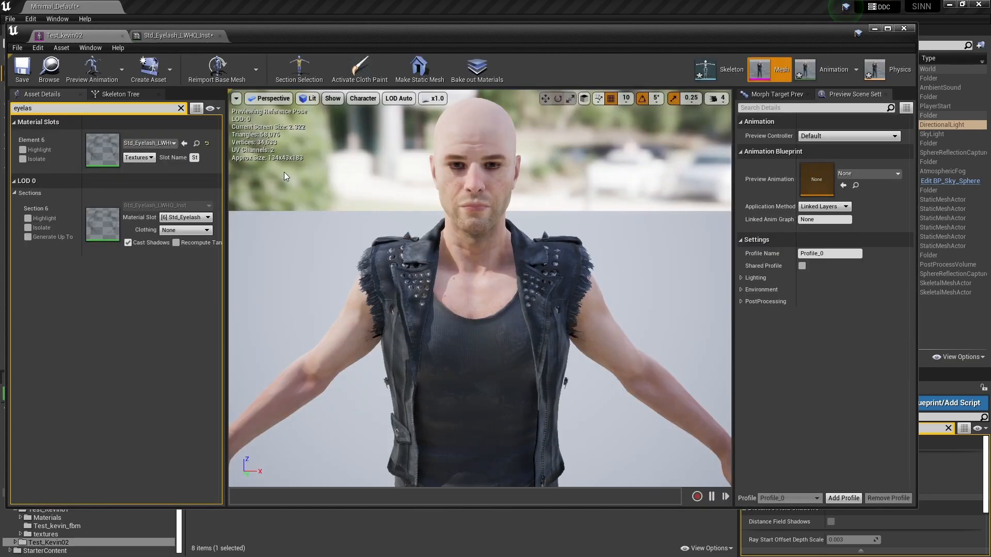
left_click(128, 242)
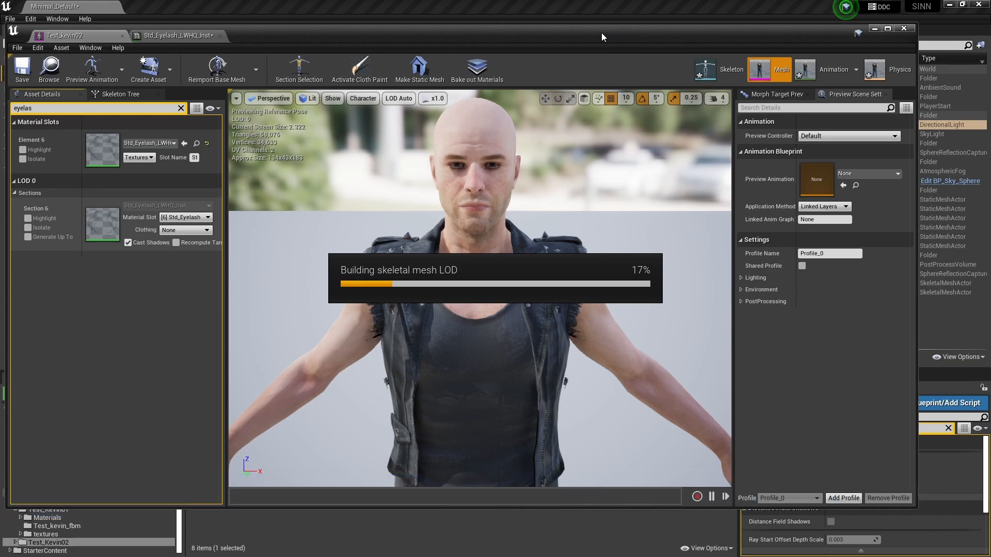
left_click_drag(602, 32, 0, 57)
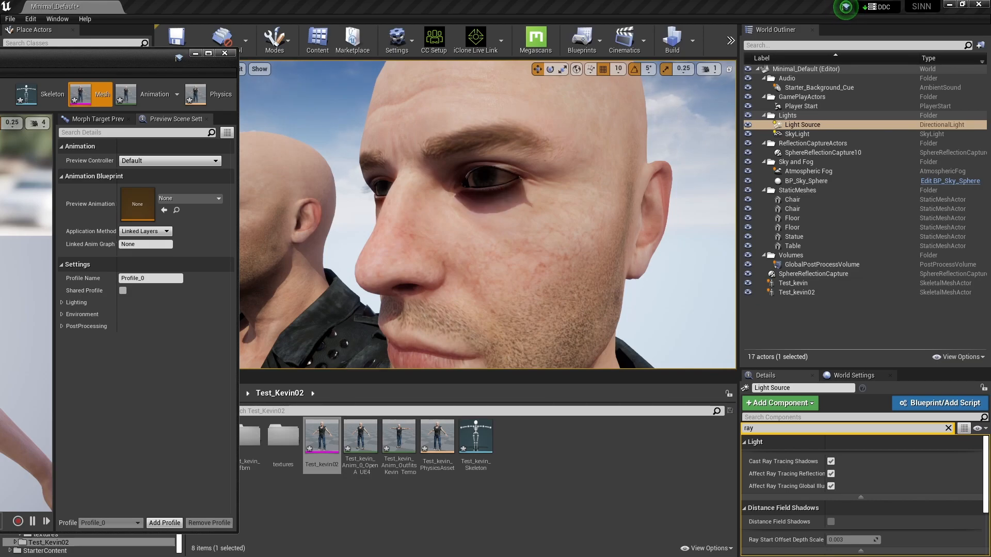
left_click(208, 53)
left_click_drag(213, 40, 306, 37)
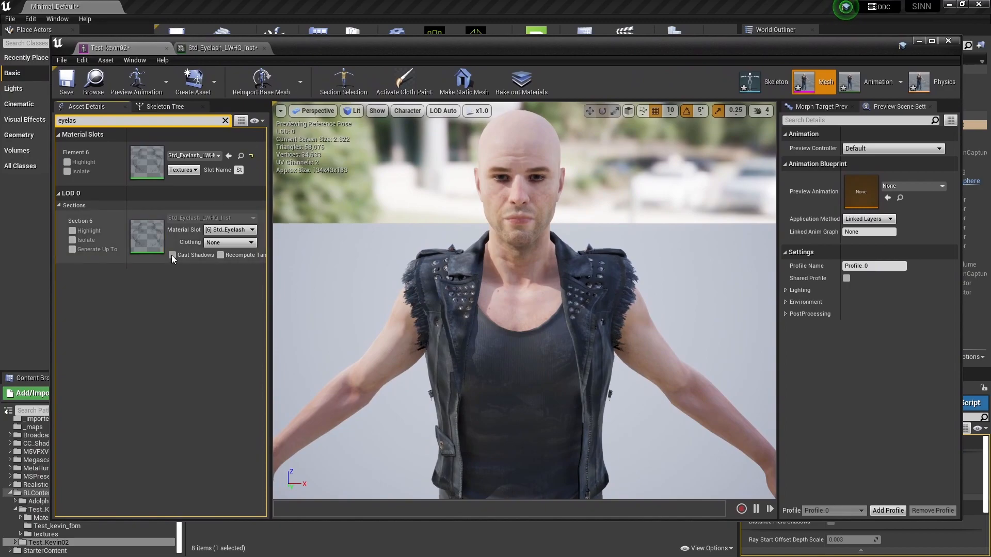
left_click_drag(367, 63, 339, 58)
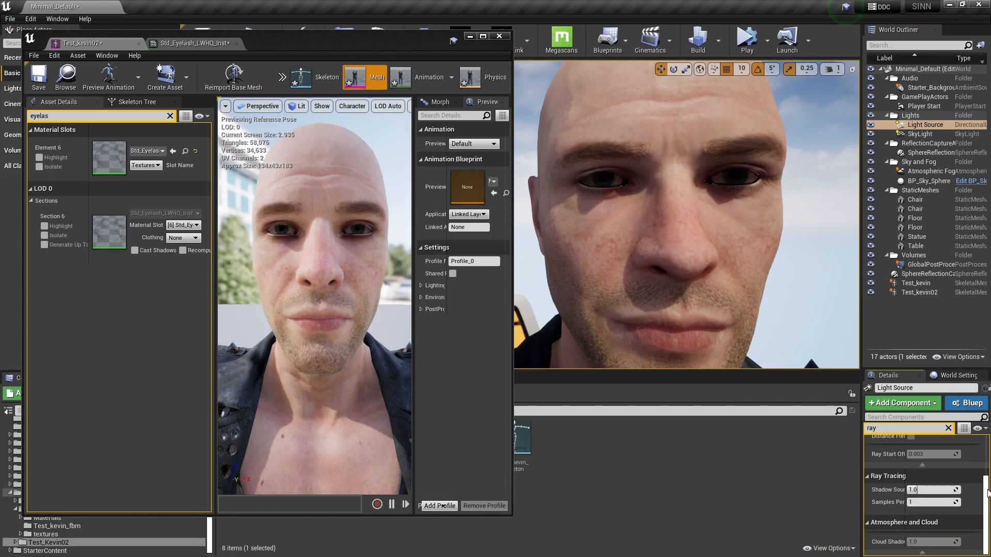
Clear the level's details filter, select the SkyLight, and minimize the mesh editor to return to the level
left_click(948, 428)
key("Down")
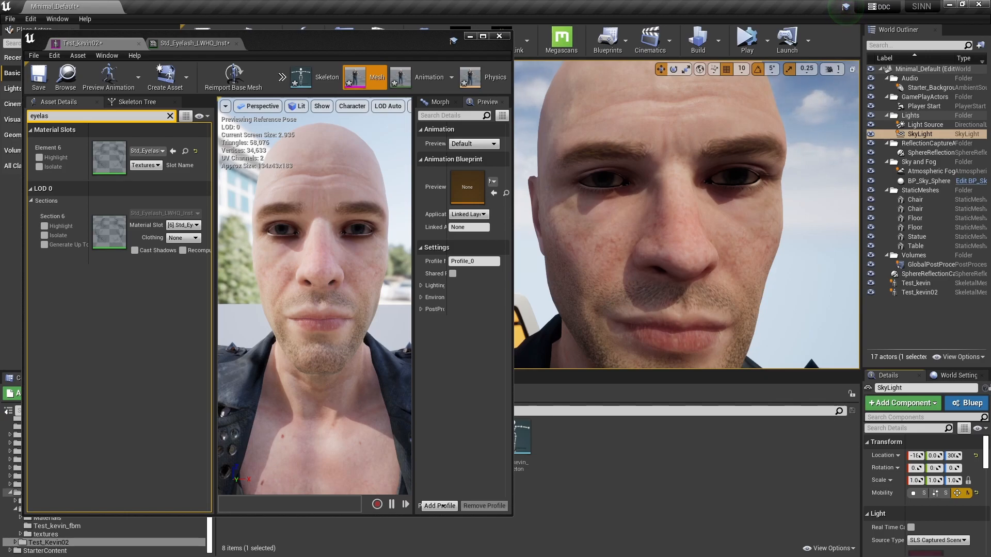
key("alt+Tab")
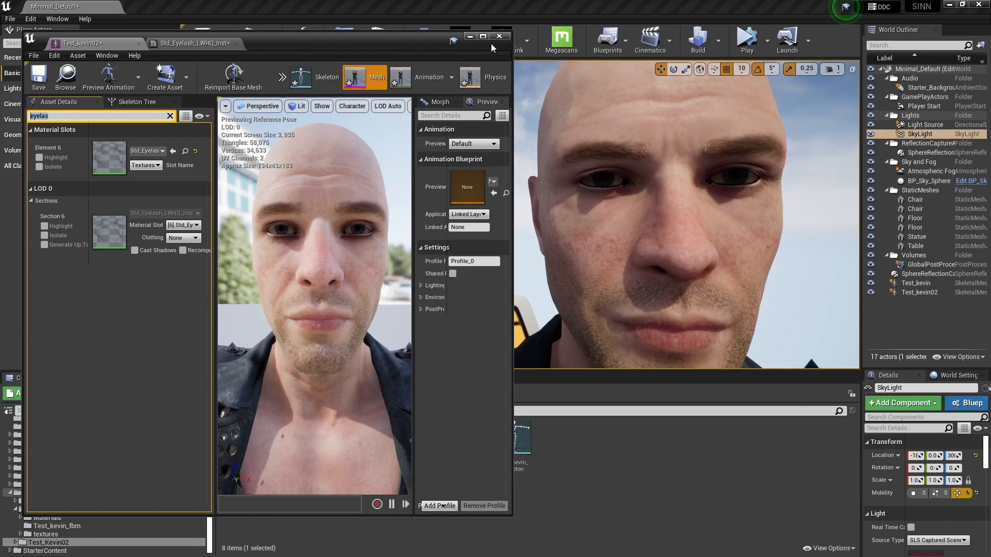
left_click(470, 38)
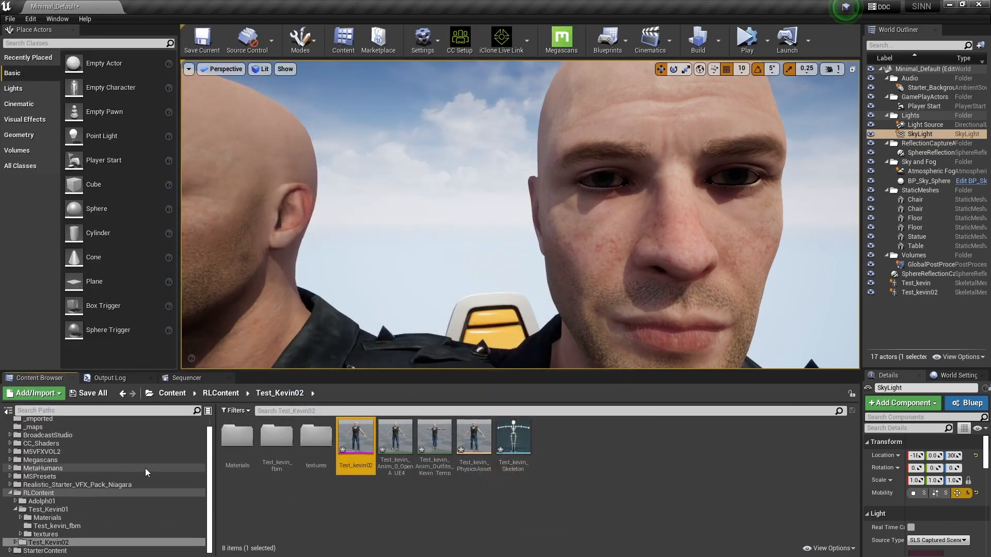
Look through the CC_Shaders content folder and its SkinShader subfolder, and collapse CC_Shaders again
left_click(54, 445)
double_click(54, 445)
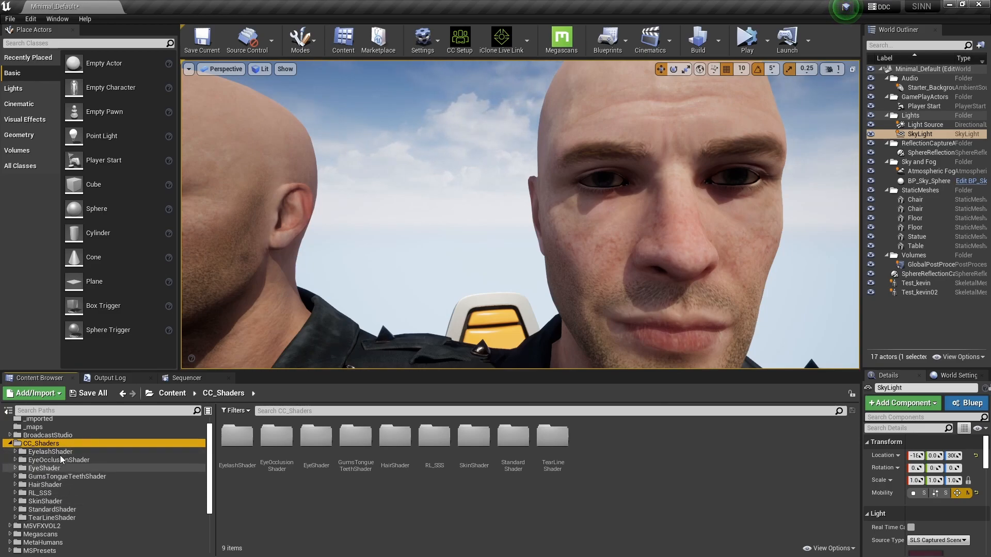
left_click(16, 502)
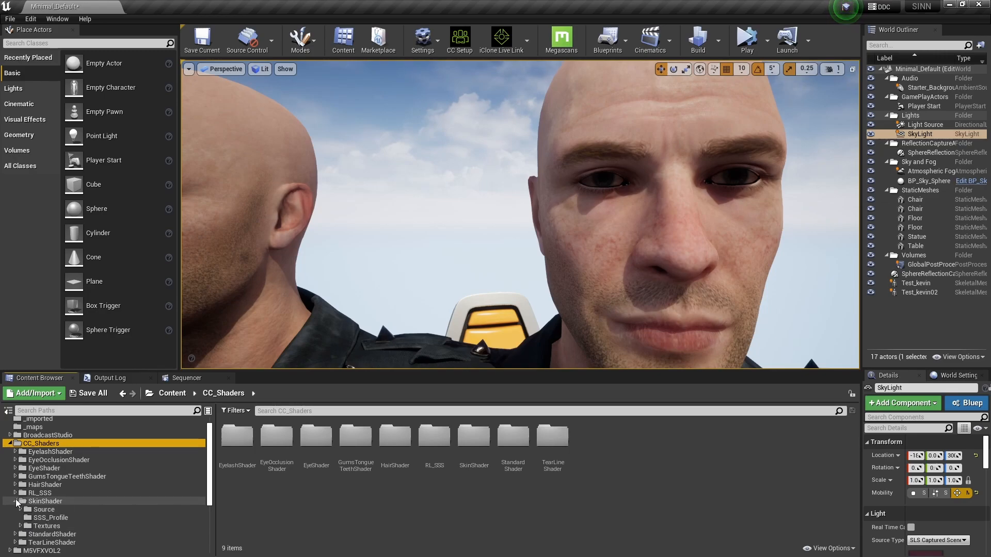
left_click(26, 503)
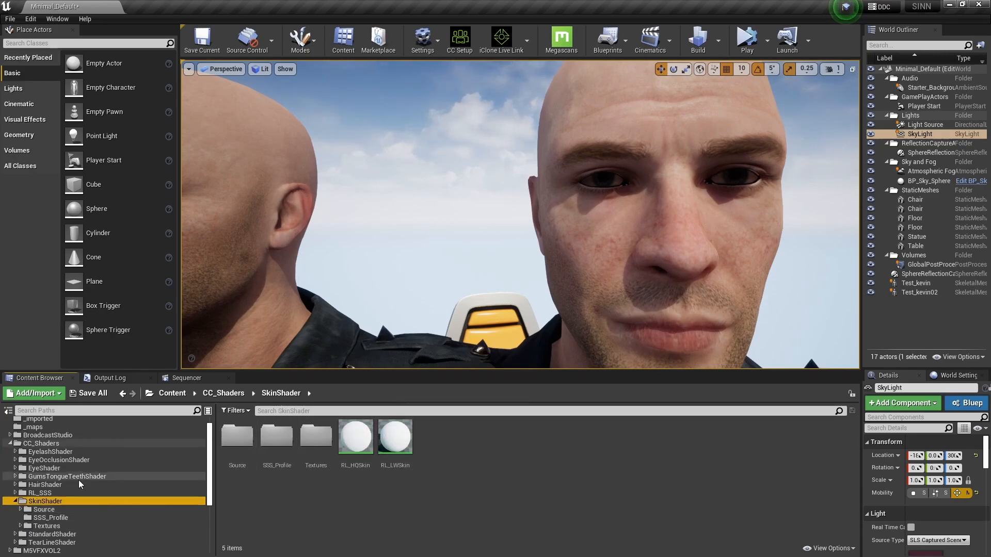
left_click(11, 445)
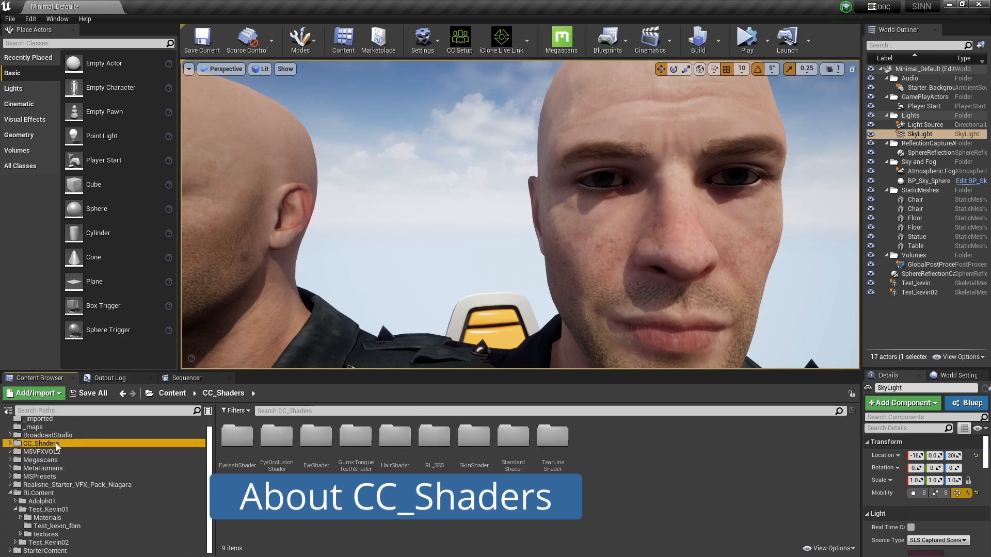
Open the Test_kevin materials folder inside Test_Kevin01 to examine the character's material instances
left_click(56, 511)
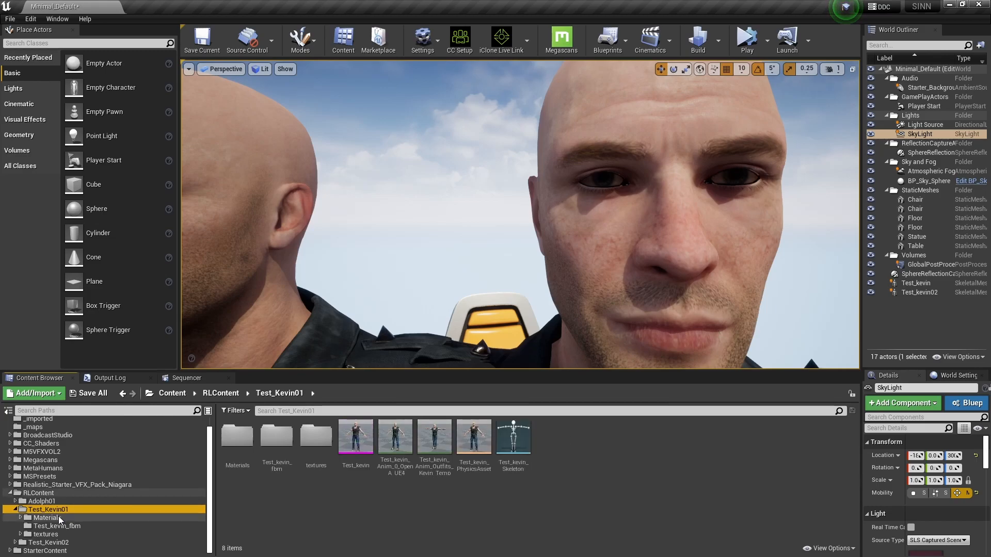
double_click(238, 437)
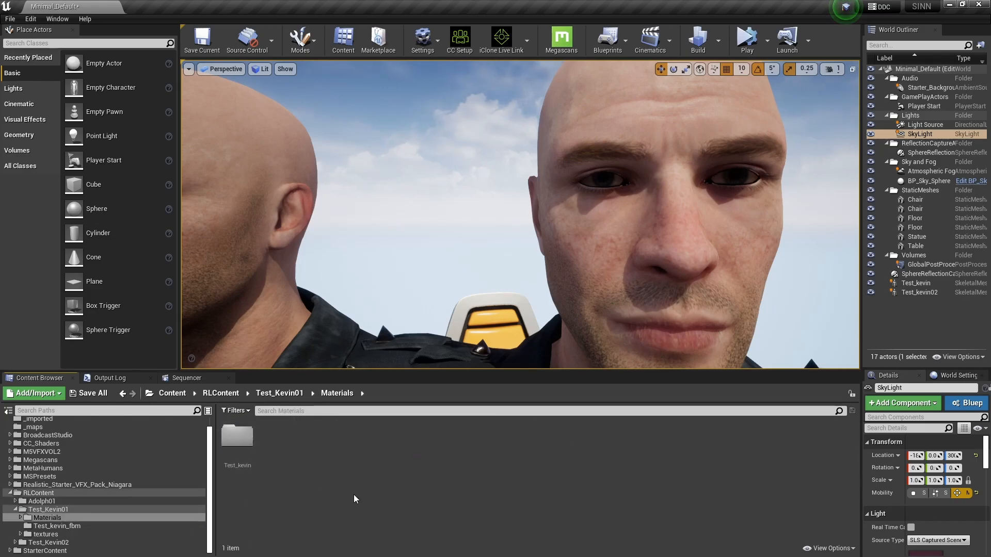
double_click(259, 453)
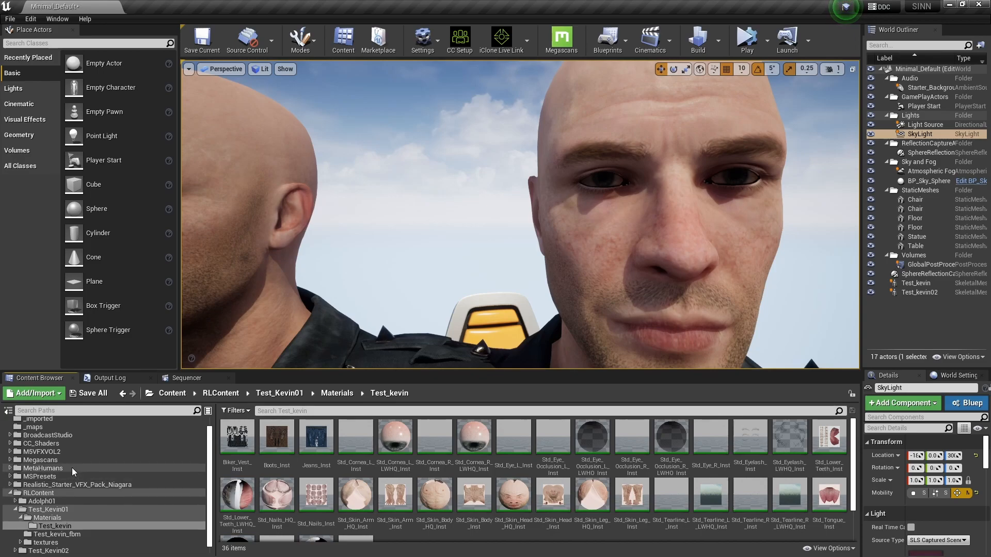
Expand CC_Shaders again and open its EyeShader folder to examine the master eye material
scroll(74, 472, "up", 1)
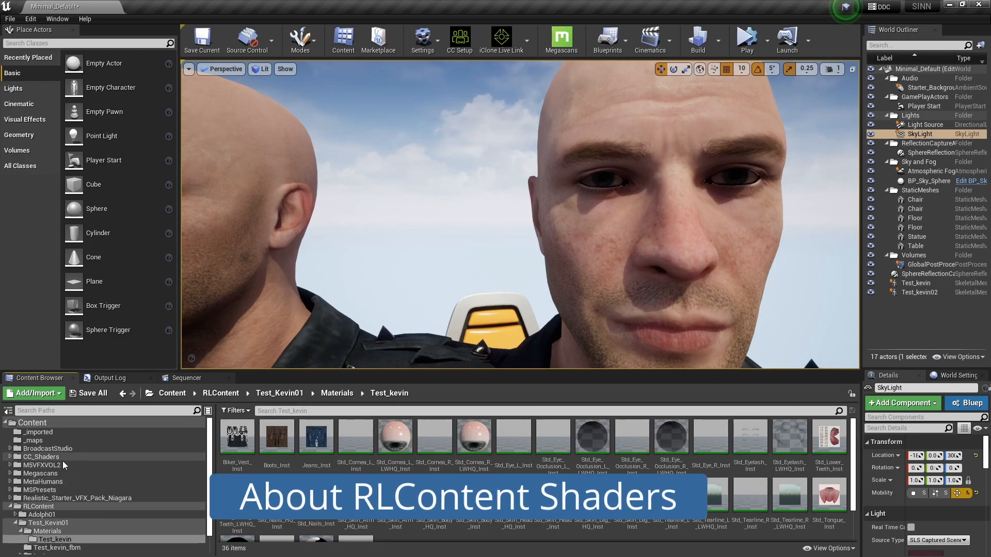
left_click(10, 456)
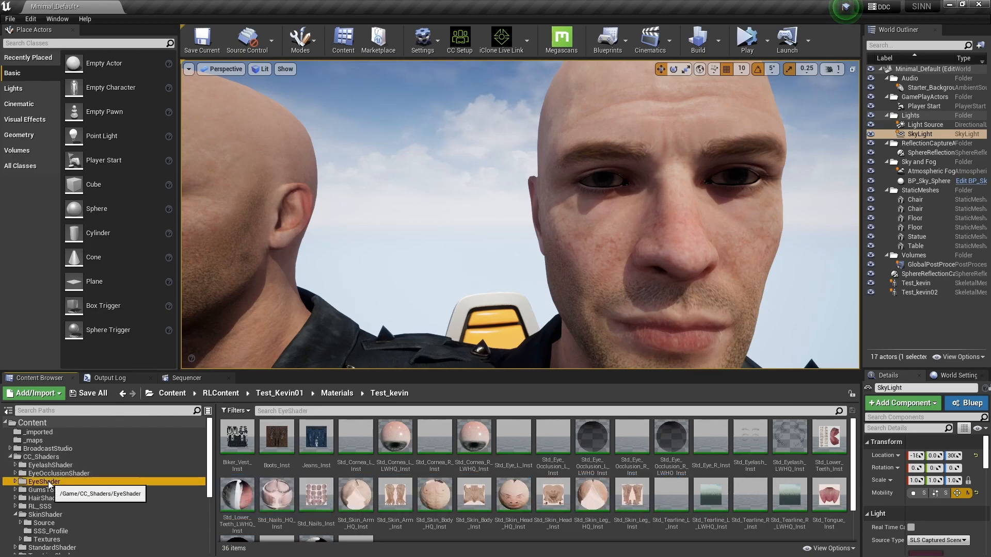
left_click(50, 483)
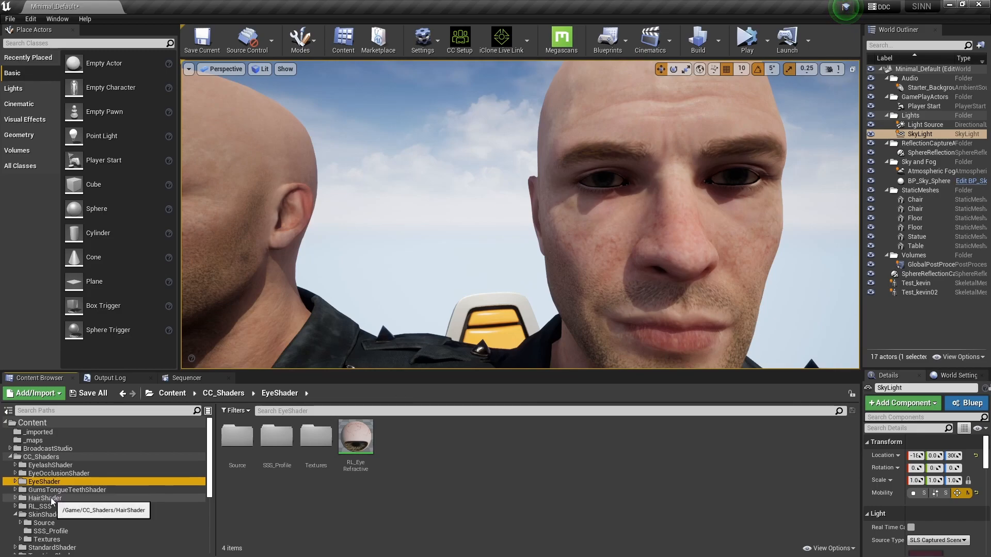
Open the SkinShader folder in CC_Shaders to examine its master skin materials, and return to the Test_kevin02 mesh editor
left_click(47, 515)
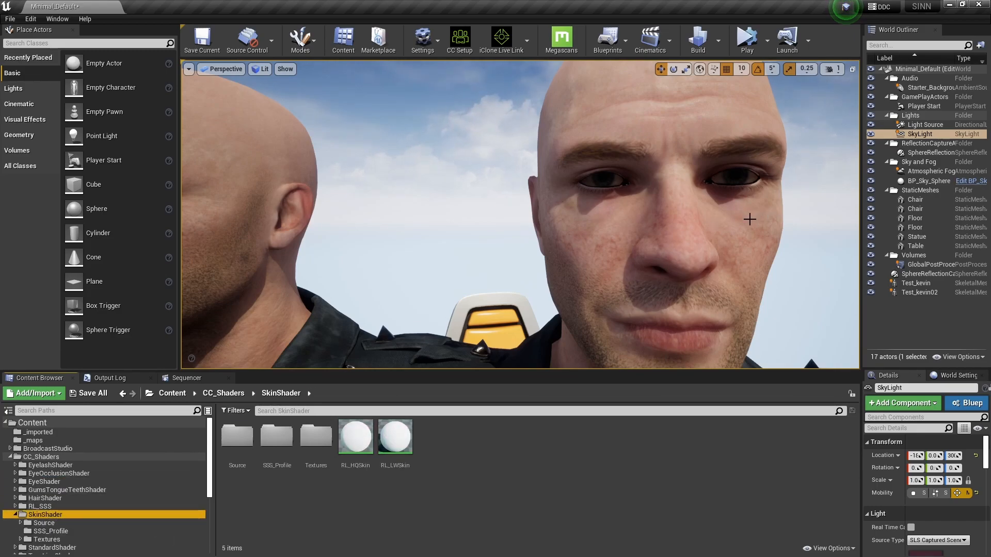
scroll(93, 464, "down", 1)
scroll(94, 468, "up", 1)
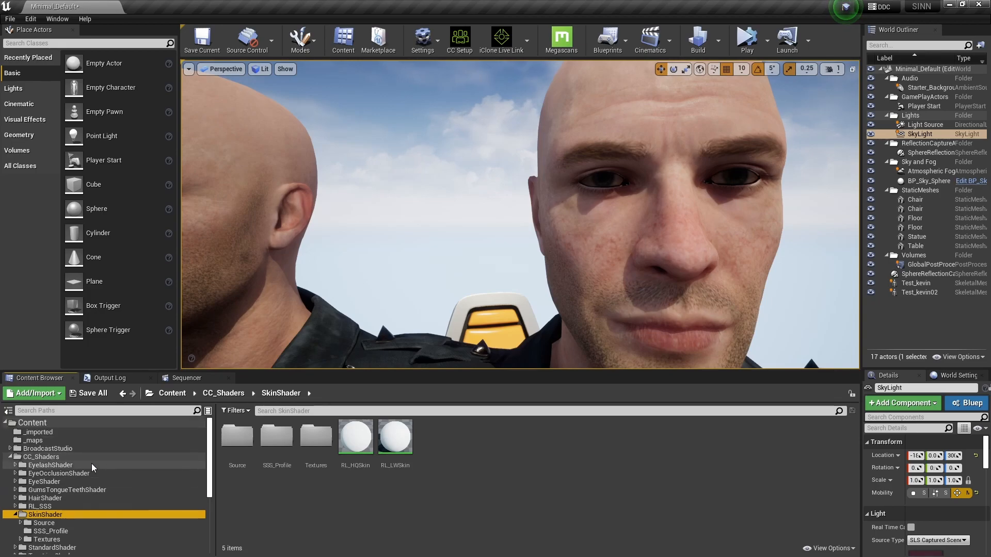
key("alt+Tab")
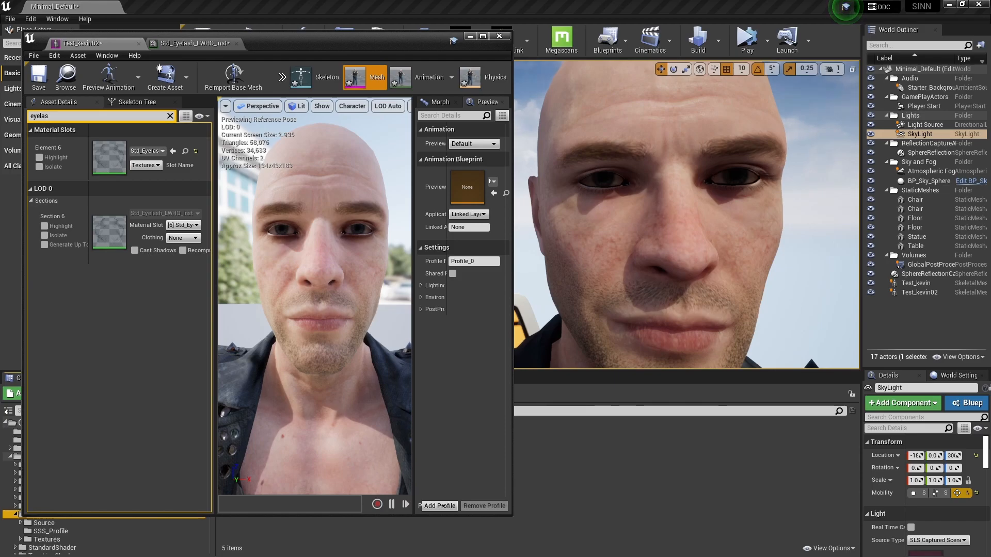
Filter the mesh's asset details by "corn" and try turning off Cast Shadows for both cornea sections
left_click(63, 116)
type("corn")
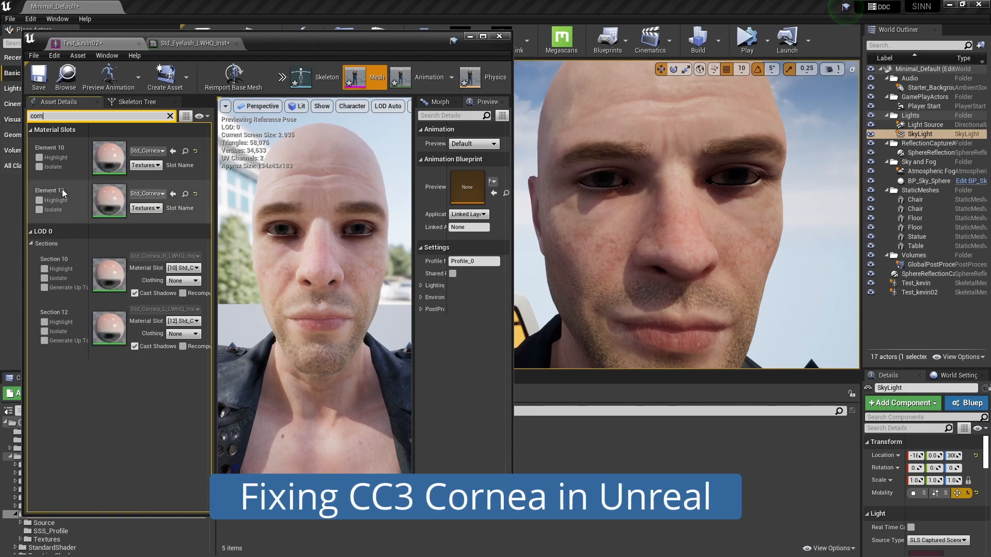
left_click(134, 293)
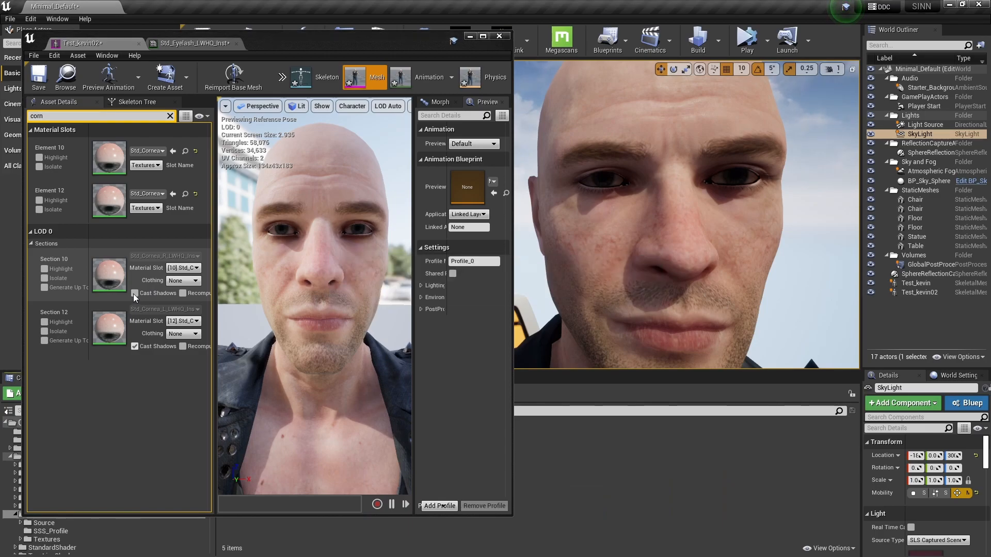
left_click(135, 346)
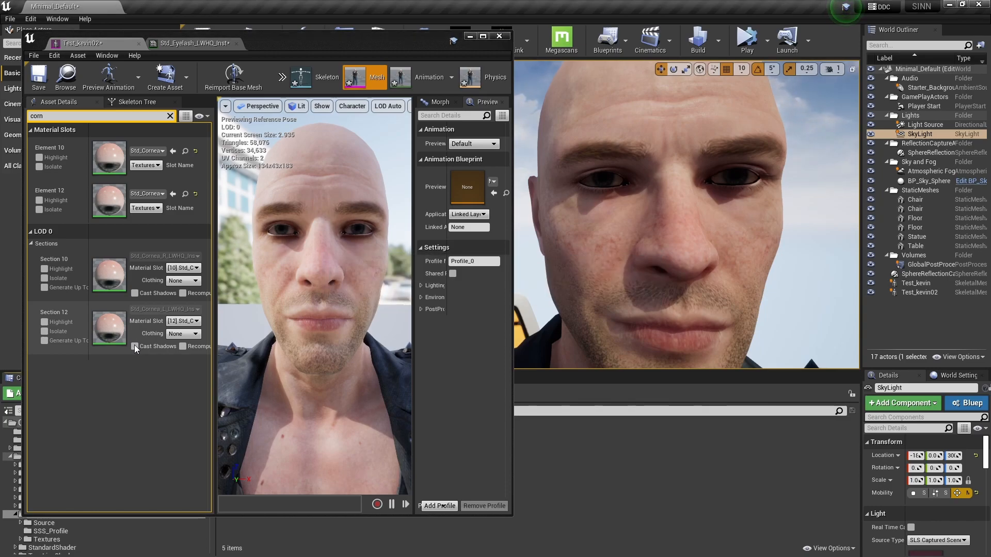
left_click(135, 345)
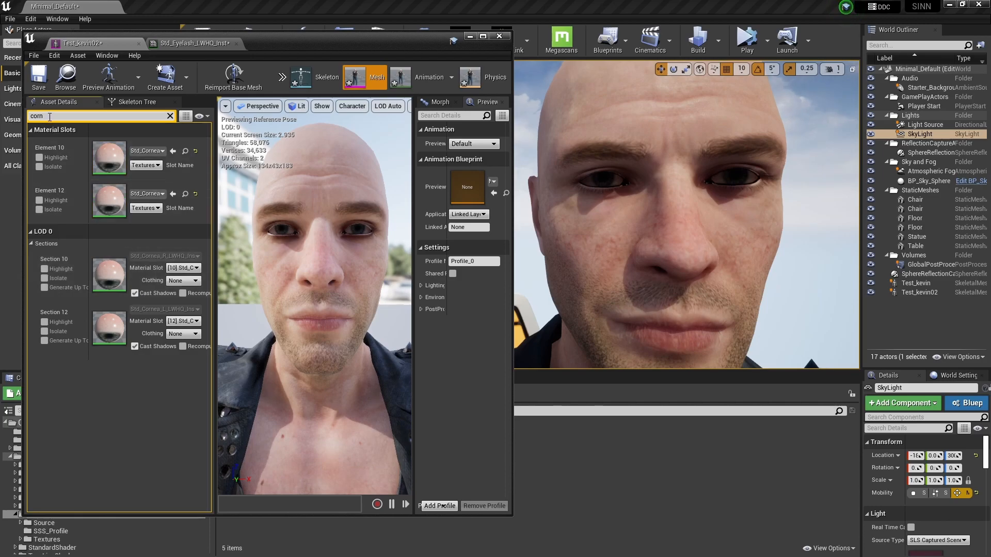
Filter the asset details by "tear" and turn off Cast Shadows for both tearline sections
type("tear")
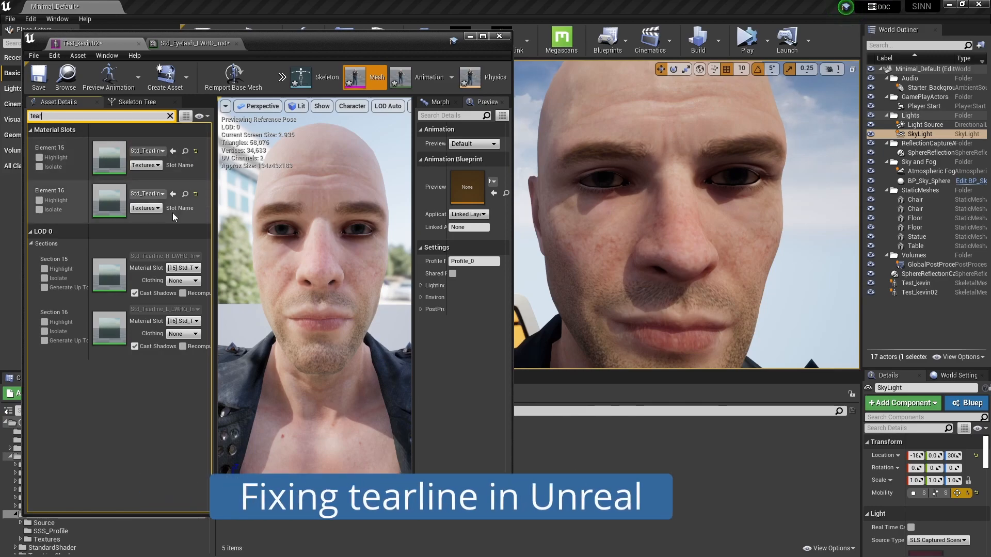
left_click(134, 293)
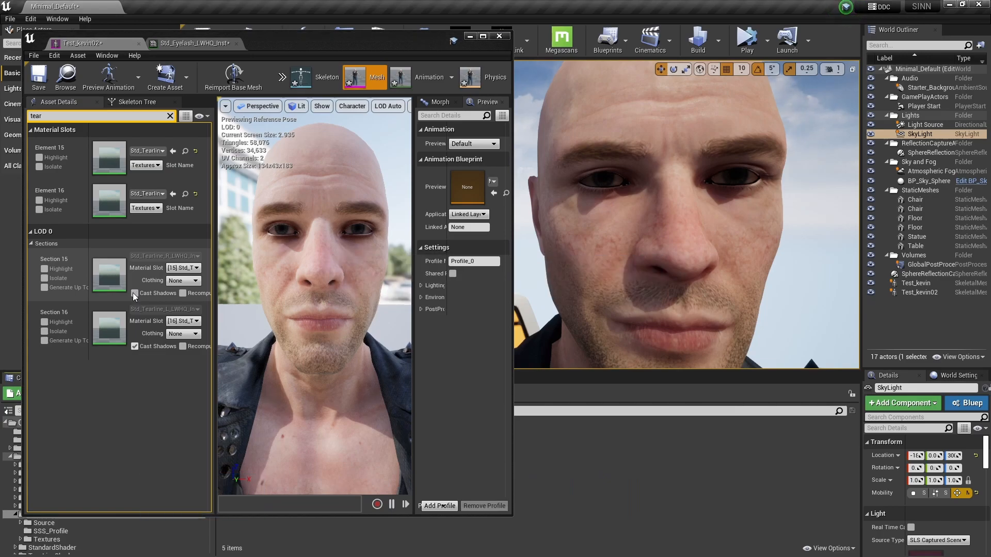
left_click(134, 347)
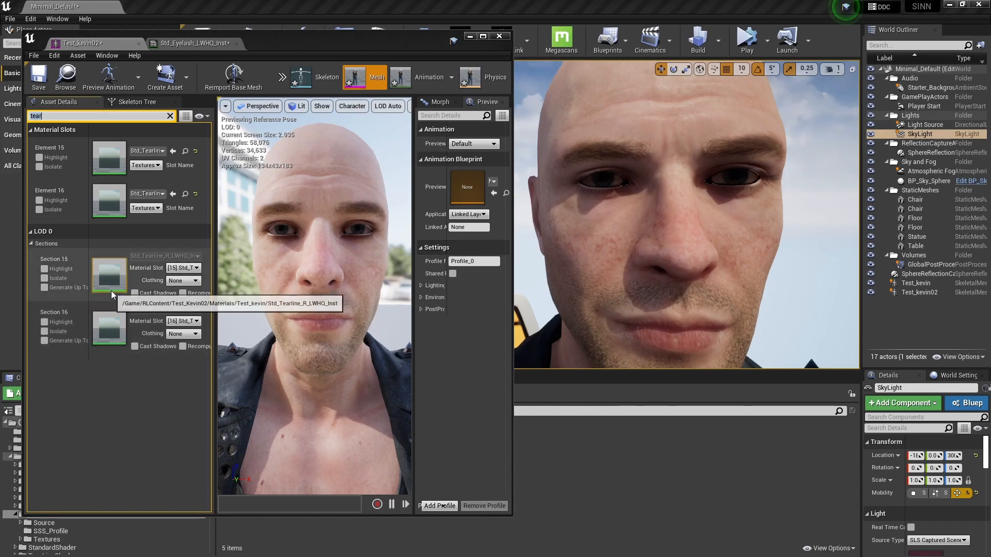
Open the right tearline material instance and lower its DepthOffset to about -0.08
double_click(107, 269)
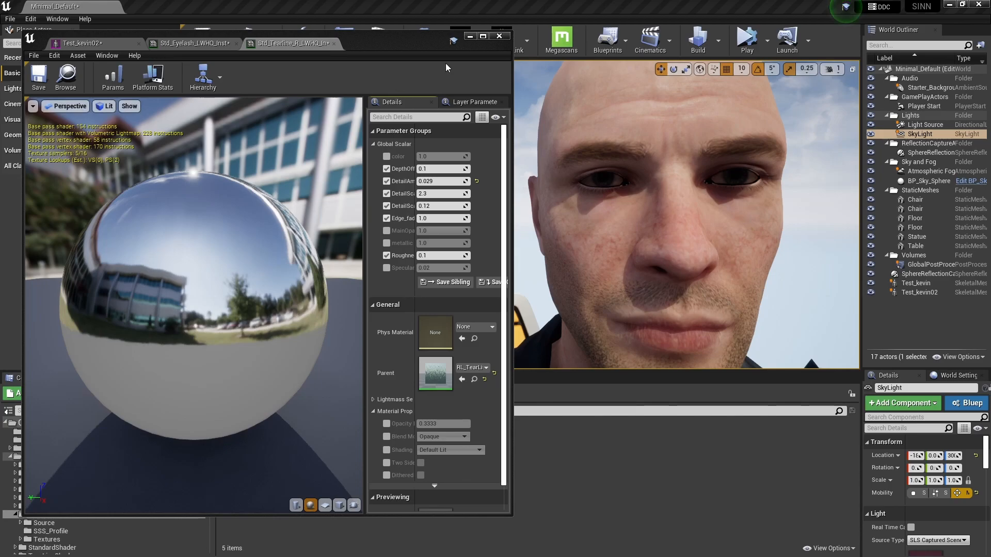
left_click(483, 36)
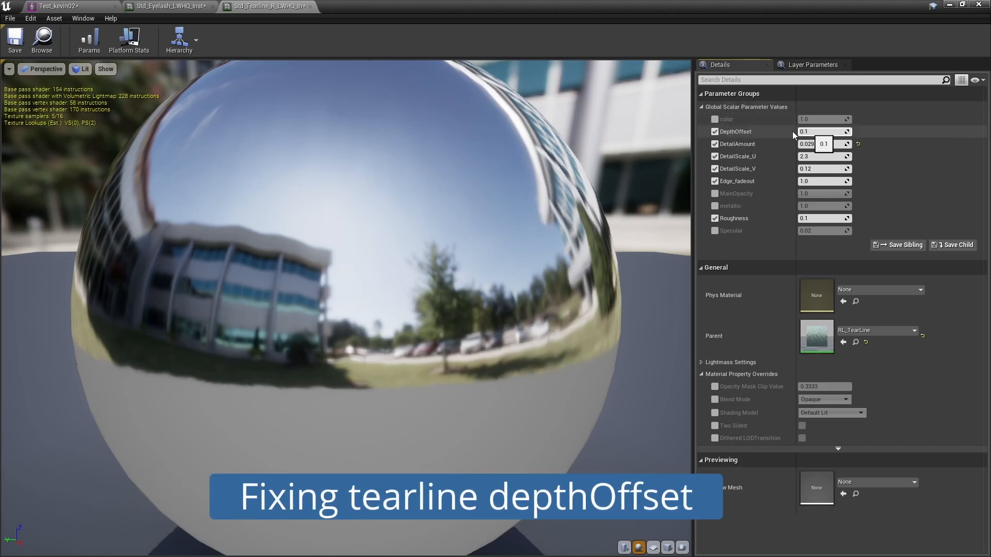
left_click(962, 5)
mouse_move(427, 169)
left_mouse_down()
mouse_move(445, 169)
mouse_move(428, 169)
left_mouse_up()
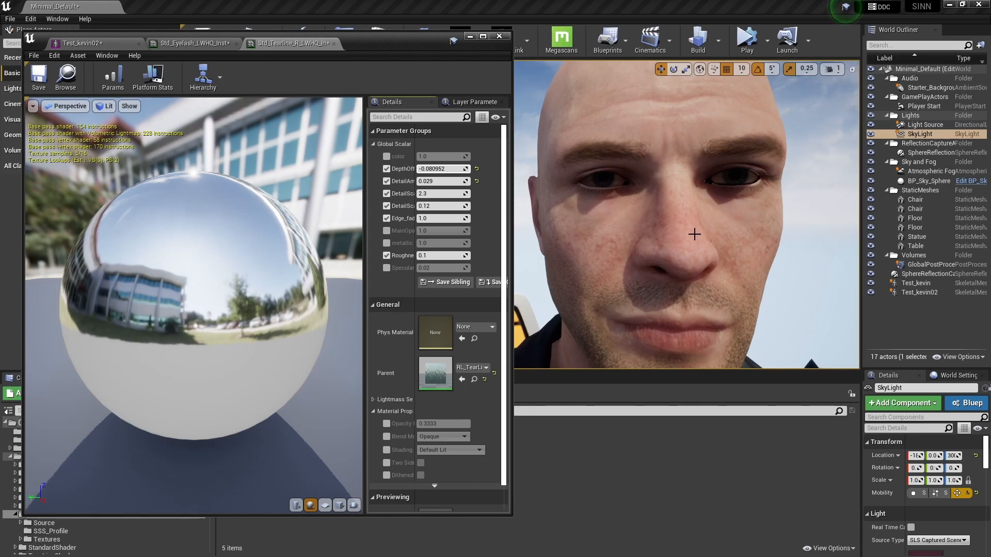
Focus on the Test_kevin02 character, add a Point Light to the level near it, and raise the light
left_click(694, 235)
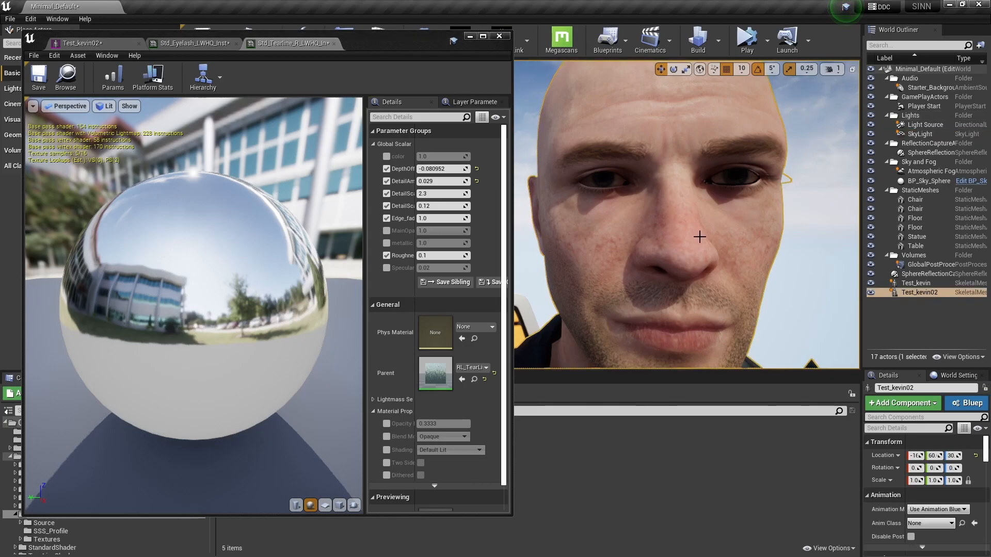
key("f")
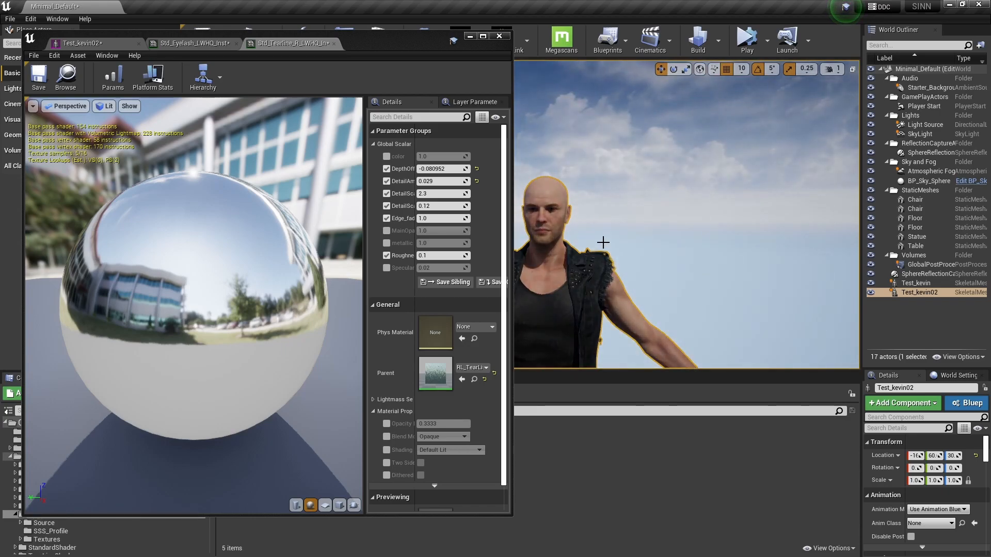
left_click(14, 88)
left_click_drag(102, 87, 645, 242)
key("f")
left_click_drag(525, 296, 542, 188)
scroll(542, 188, "up", 5)
scroll(573, 153, "up", 3)
left_click_drag(594, 120, 684, 198)
Set the Point Light's intensity to 0.3 cd and reselect the Test_kevin02 character
left_click(929, 527)
type("1")
key("Return")
type("0.3")
key("Return")
right_click_drag(684, 198, 684, 198)
key("w")
left_click(684, 198)
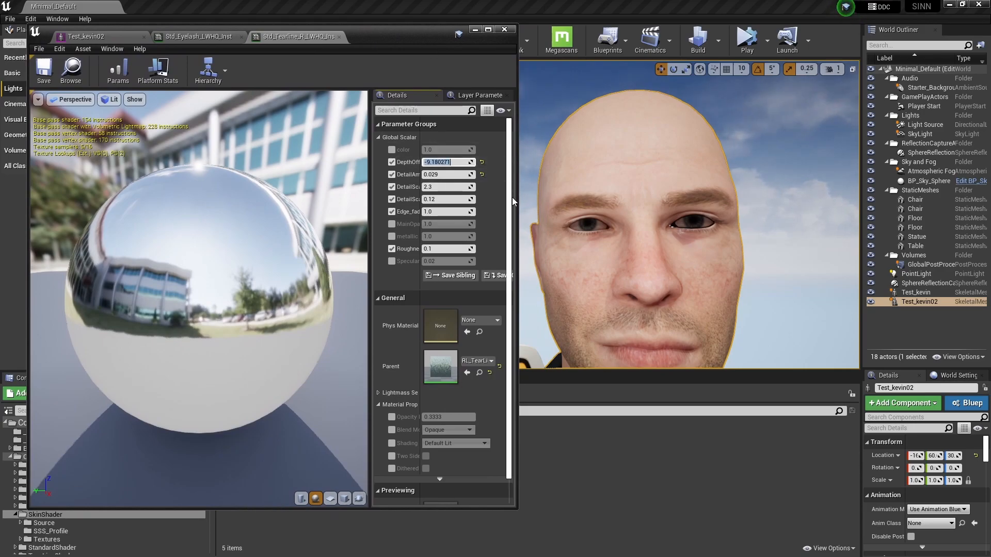
Open the left tearline material instance from the Test_kevin02 mesh and set its DepthOffset to -9.180271
left_click(86, 36)
double_click(115, 324)
left_click(437, 162)
key("Return")
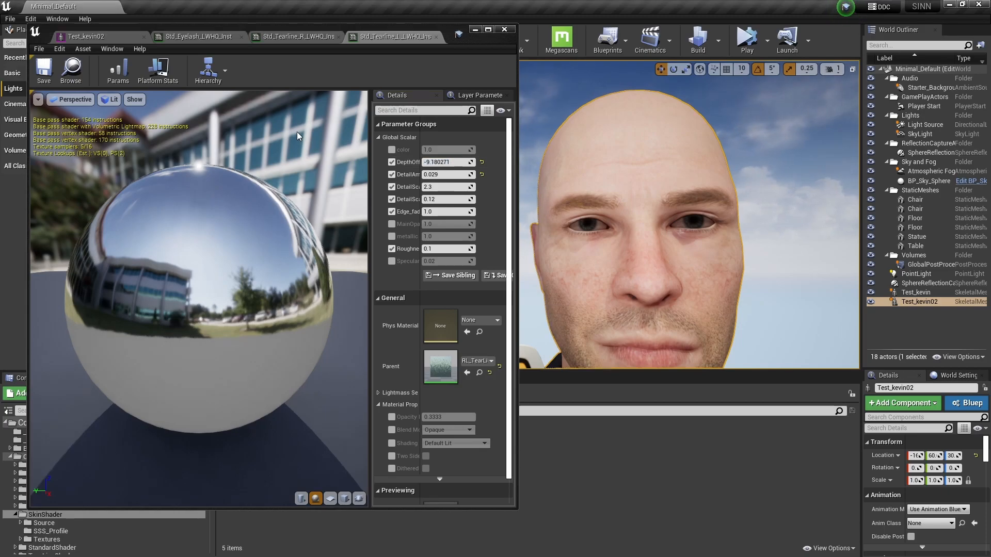
Filter the Test_kevin02 mesh details by "eye occ" and turn off Cast Shadows for both eye occlusion sections
left_click(85, 38)
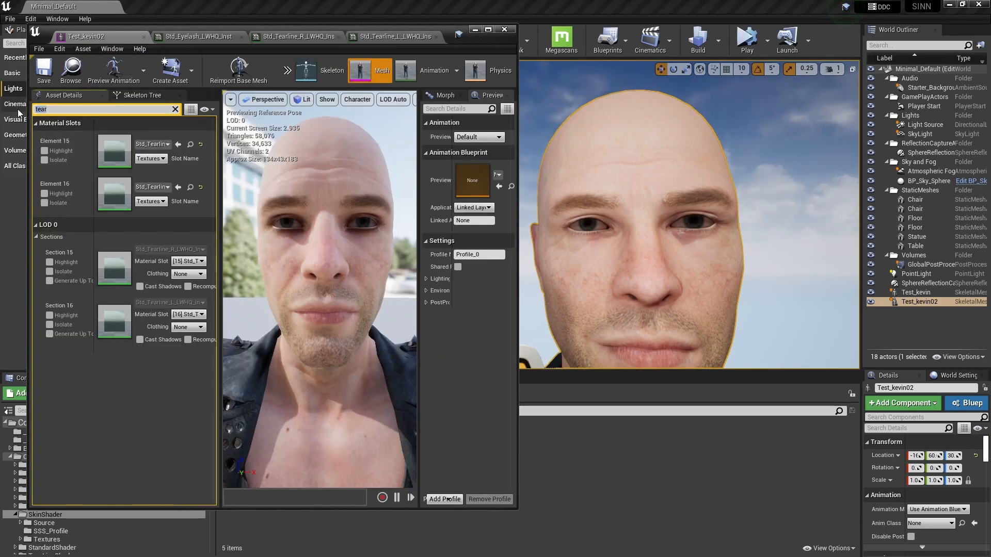
type("eye occ")
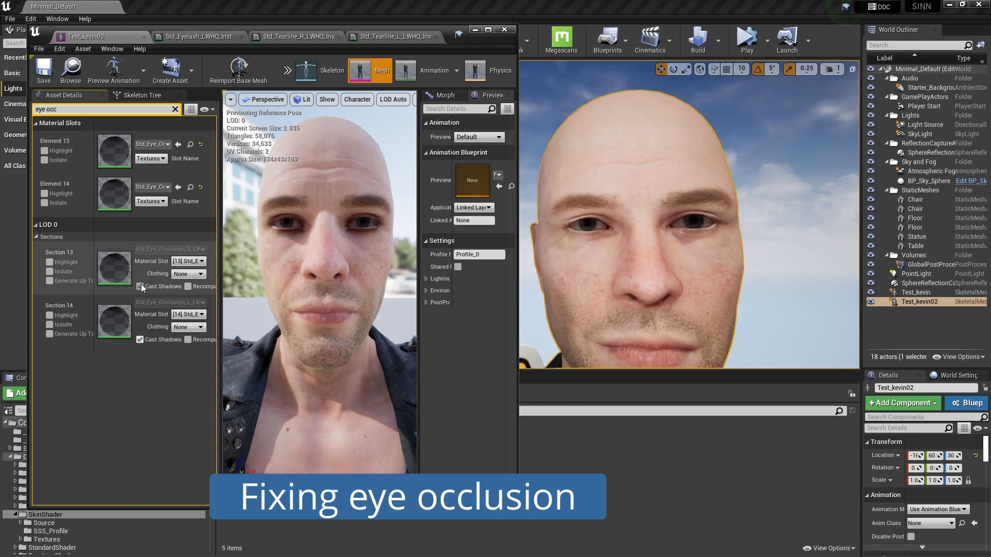
left_click(140, 286)
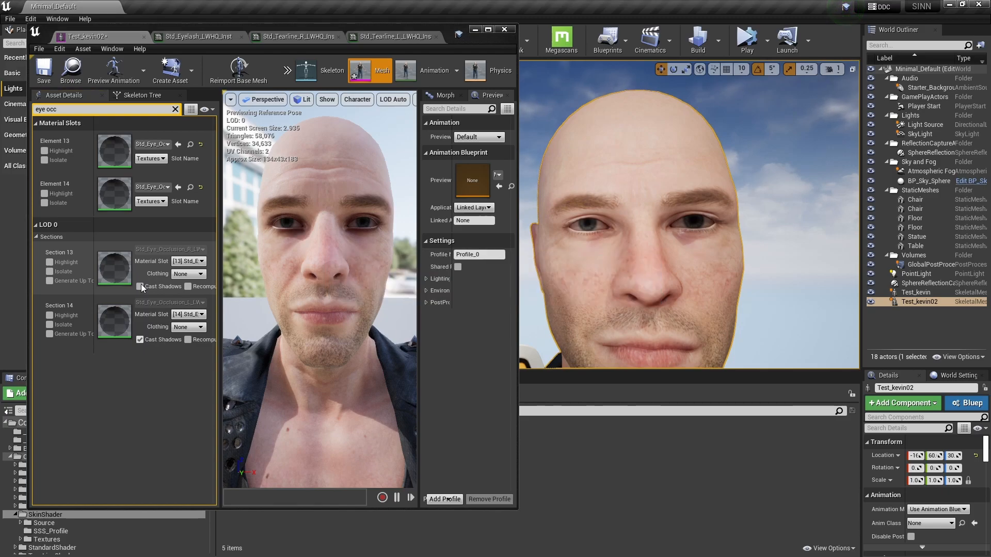
left_click(139, 339)
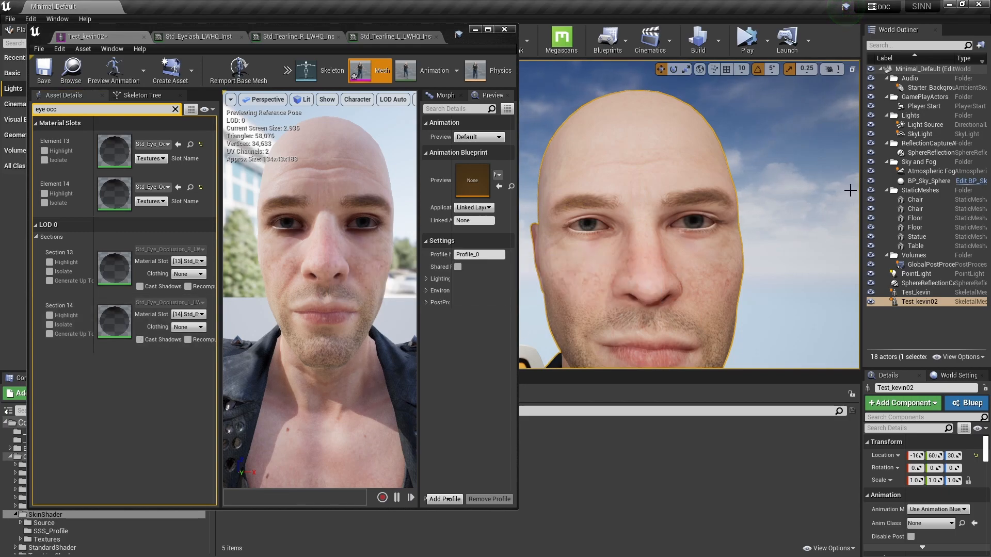
Hide the PointLight in the level and save the Test_kevin02 mesh
left_click(923, 274)
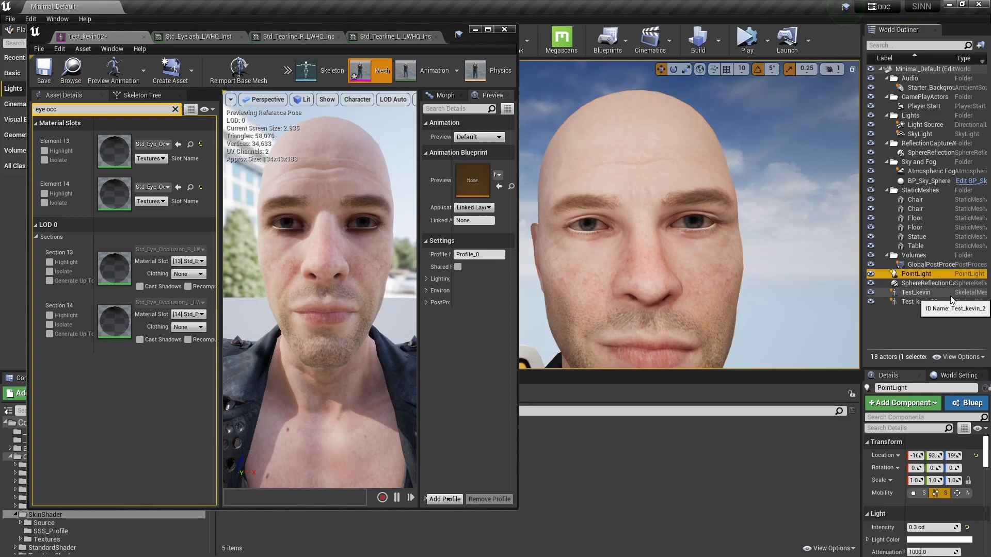
left_click(871, 274)
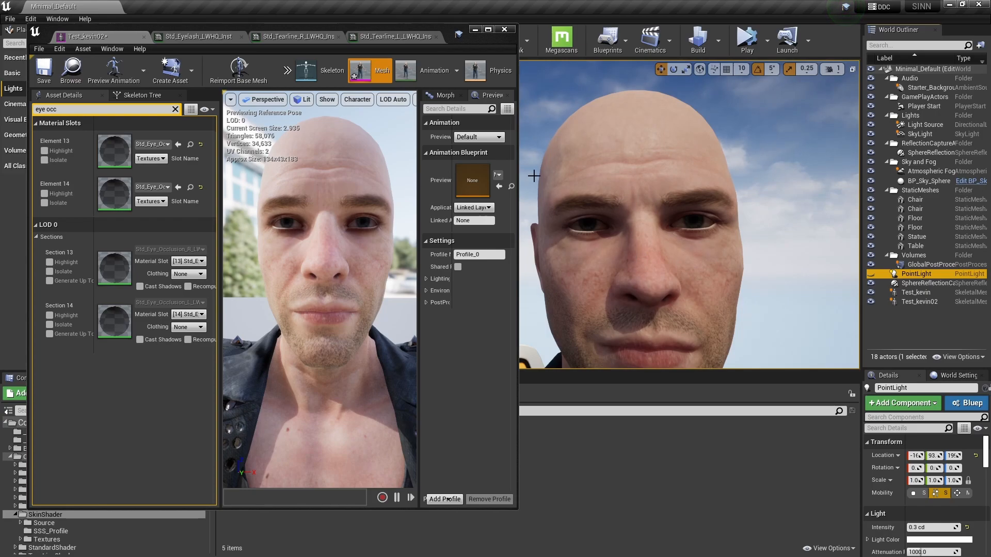
key("ctrl+s")
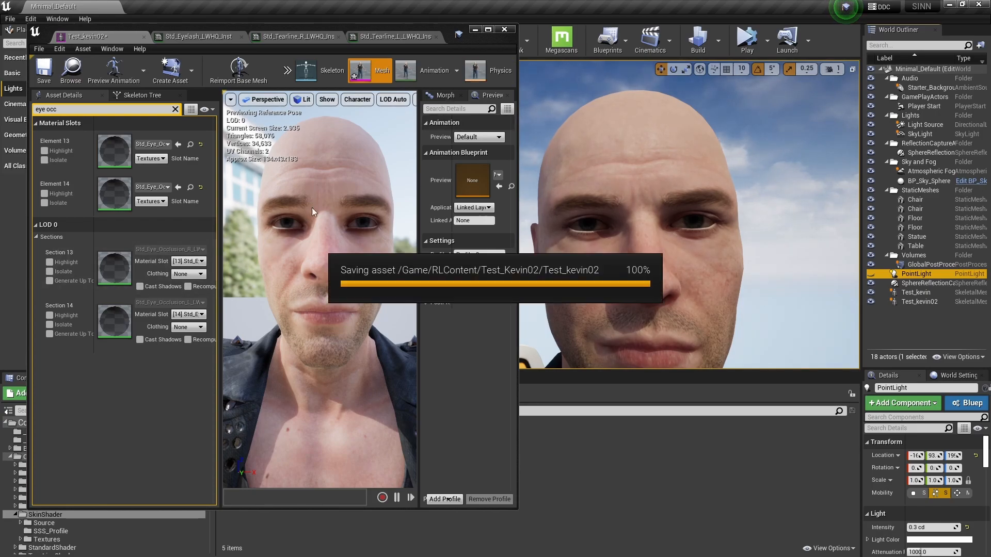
Move the mesh editor window aside, examine the character's face without the PointLight, and make the light visible again
left_click_drag(444, 32, 26, 70)
right_click_drag(429, 190, 406, 191)
key("w")
right_click_drag(502, 243, 502, 243)
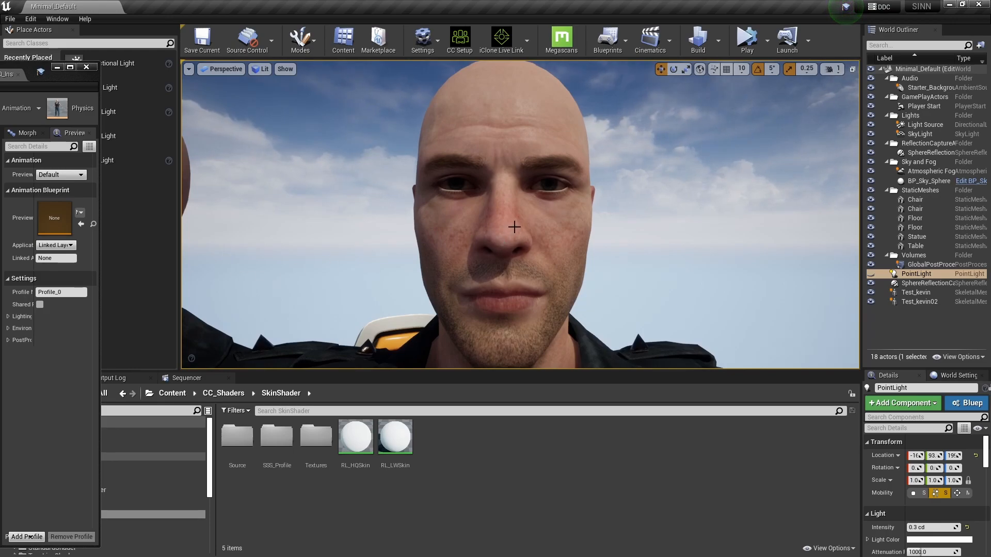
left_click(870, 274)
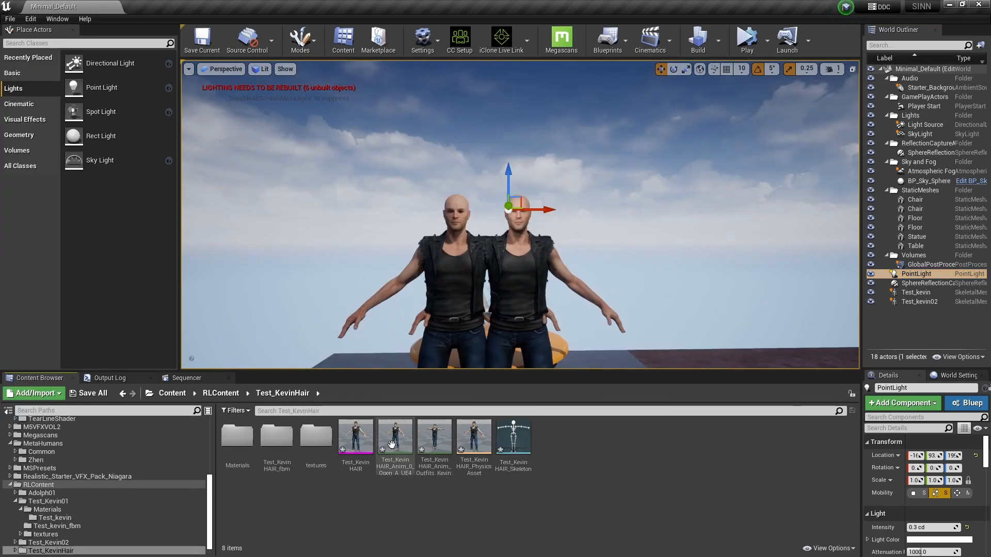
Place the Test_KevinHAIR skeletal mesh in the level and move it beside the two bald characters
left_click(355, 439)
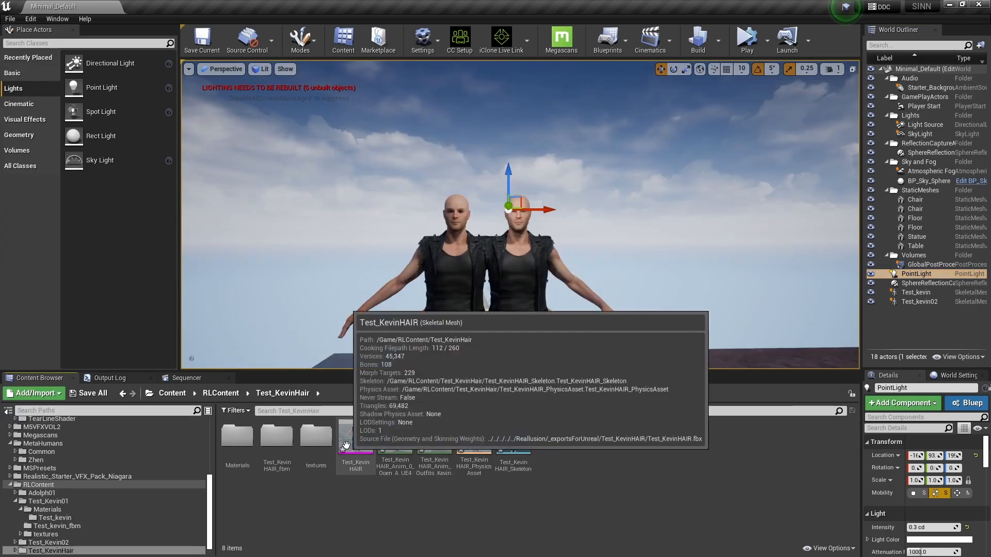
left_click_drag(576, 333, 597, 364)
right_click_drag(597, 365, 661, 315)
left_click_drag(589, 276, 459, 312)
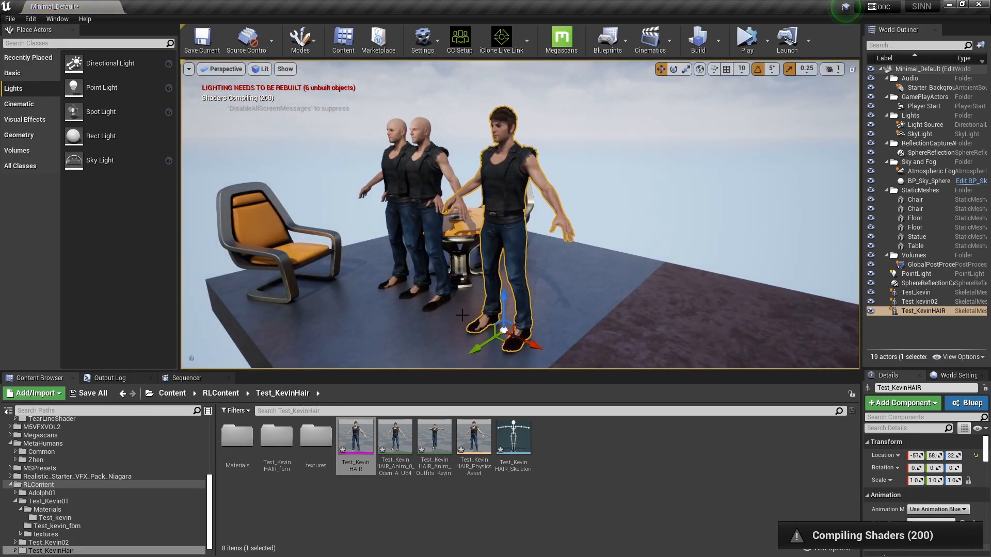
left_click_drag(540, 348, 503, 343)
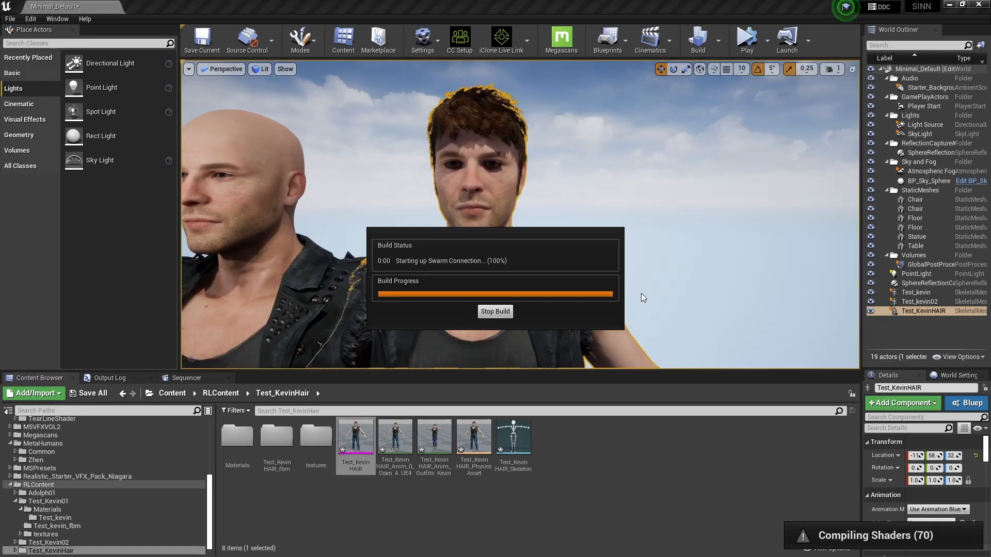
Open the Test_KevinHAIR mesh, filter its asset details by "eye", and turn off Cast Shadows for the eyelash section
double_click(355, 438)
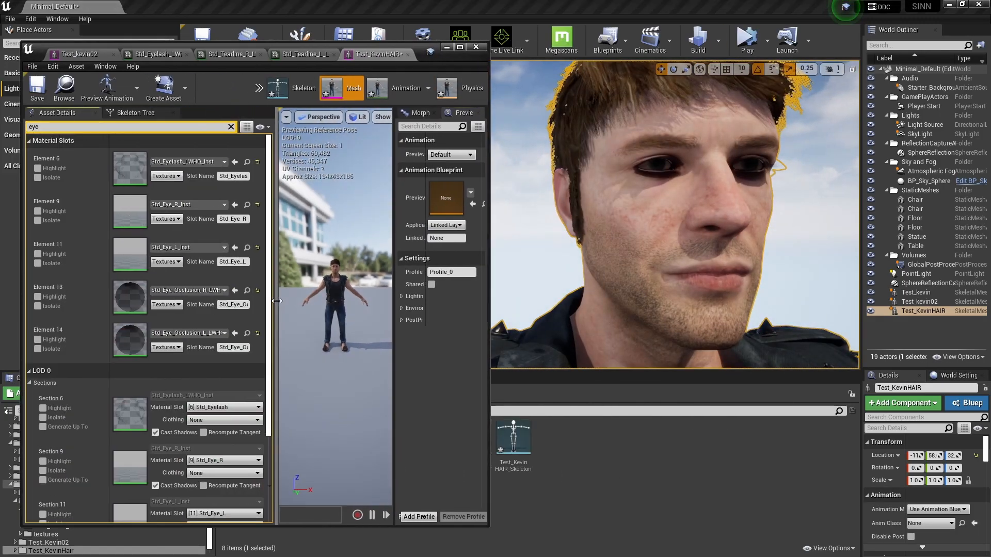
type("eye occ")
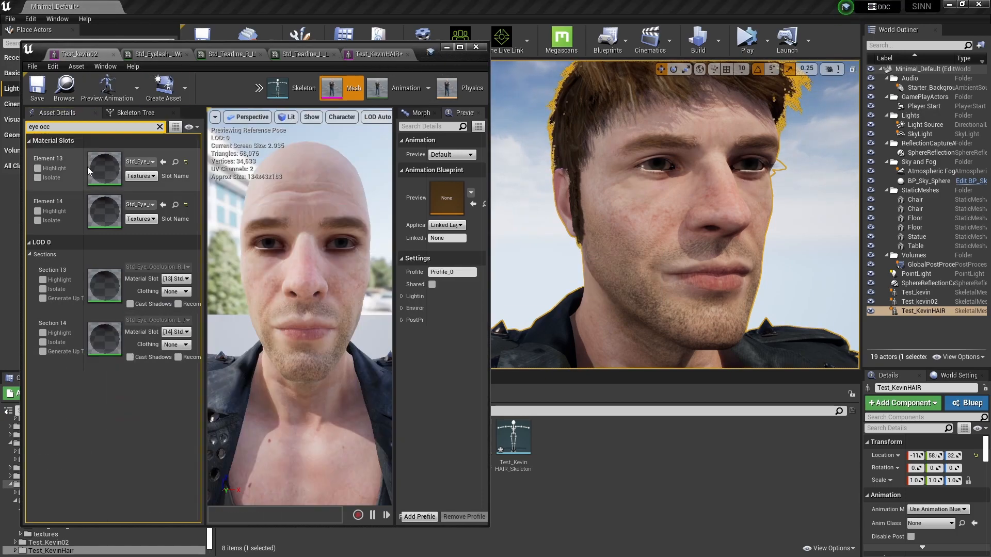
key("BackSpace")
key("BackSpace")
key("BackSpace")
key("BackSpace")
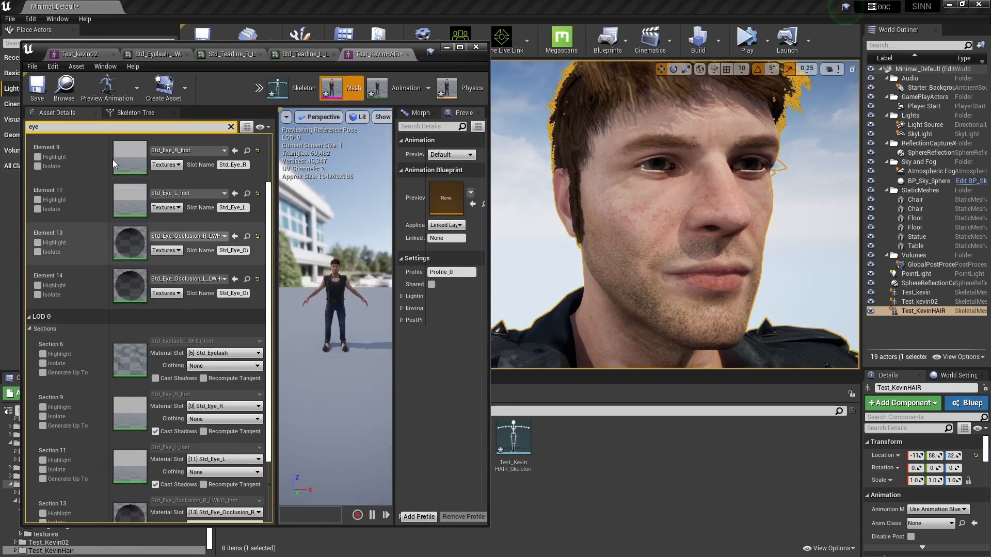
Set the Test_KevinHAIR tearline material's DepthOffset to -3.130601 and turn off Cast Shadows for both tearline sections
left_click(324, 55)
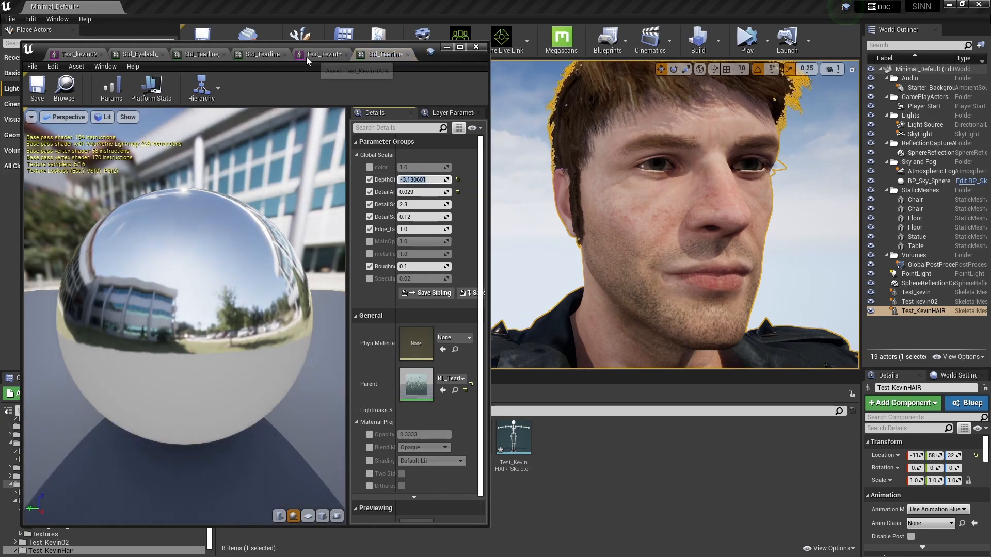
left_click(278, 54)
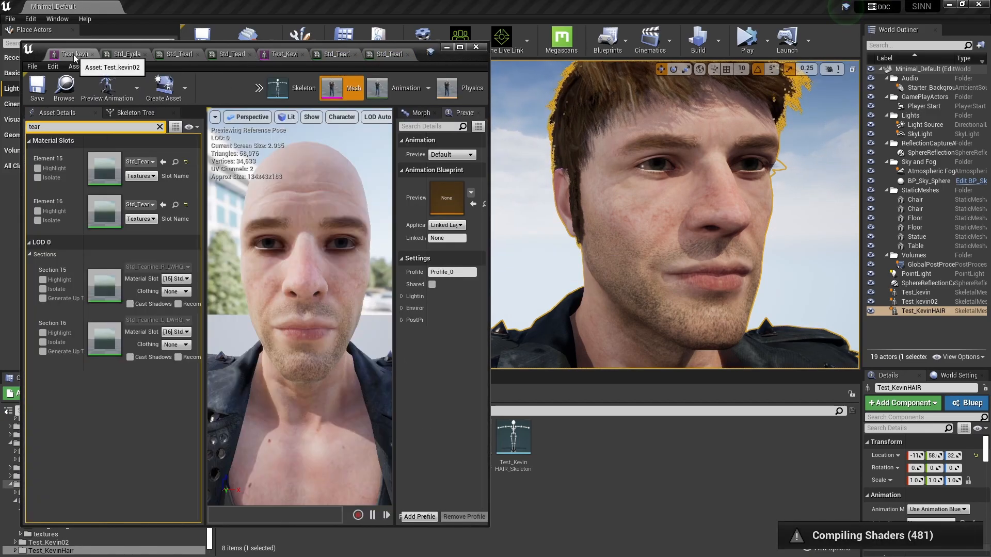
left_click(155, 357)
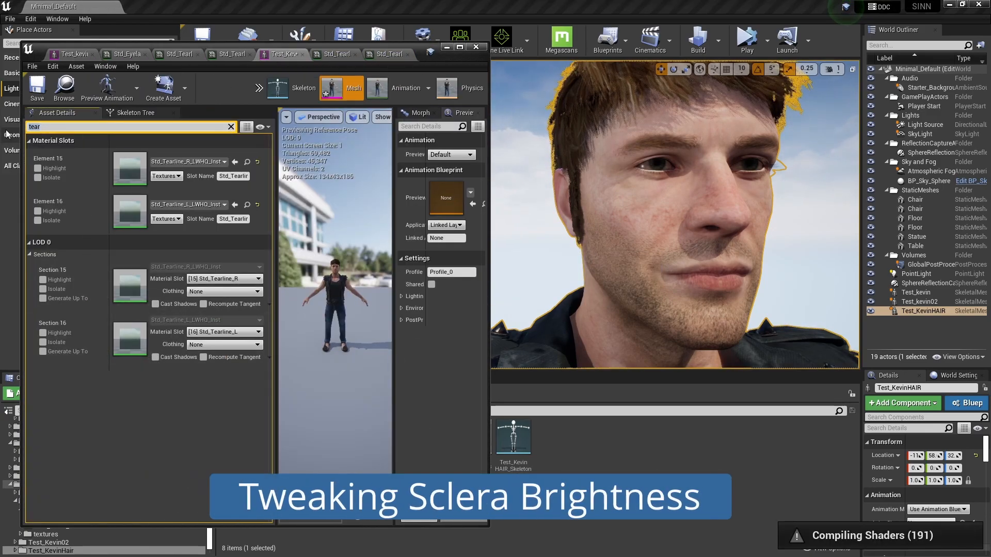
Open the Test_KevinHAIR cornea material, filter its parameters by "sc", and widen the parameter name column
left_click(155, 304)
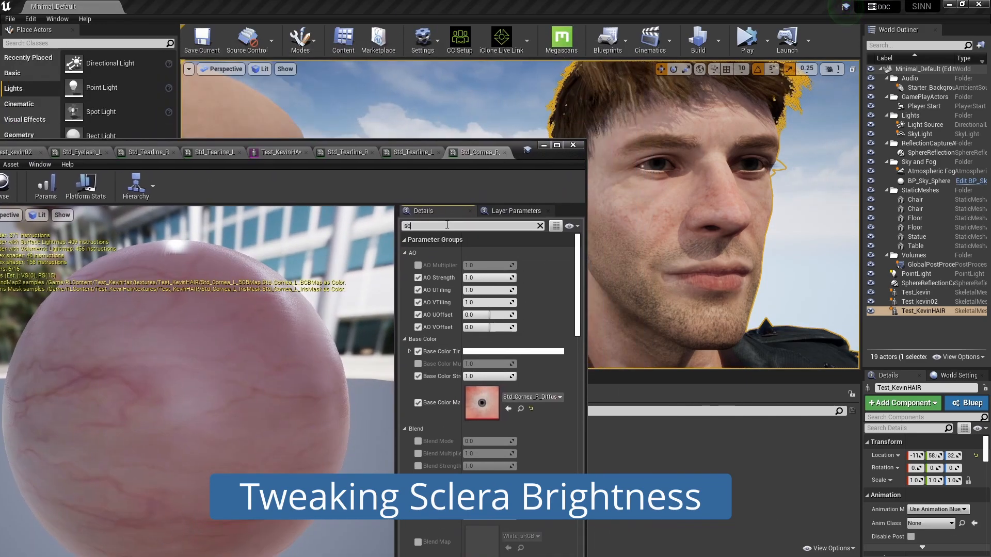
left_click(447, 225)
type("sc")
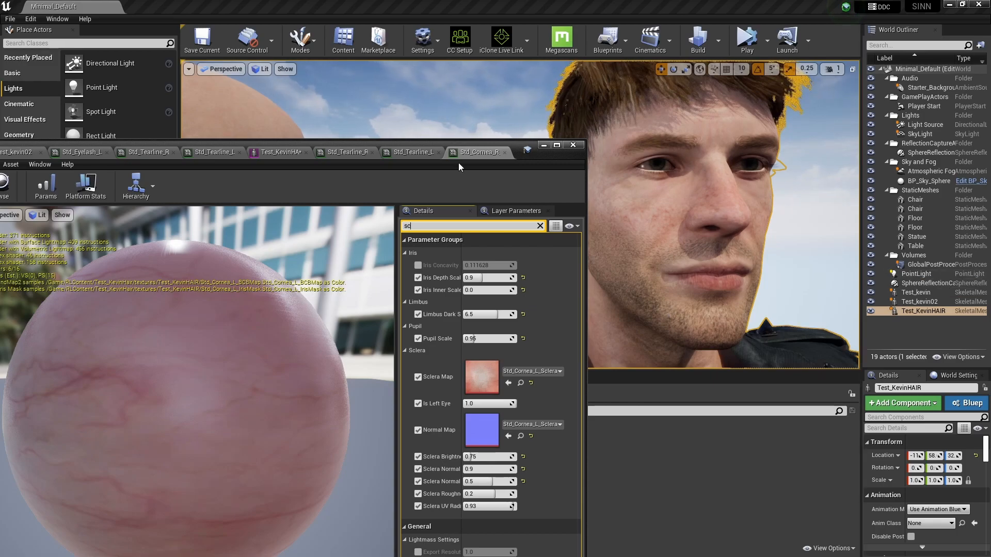
left_click_drag(460, 413, 496, 412)
Try several Sclera Brightness values, including 1.038095 and 0.9, and set Sclera Brightness to 1
left_click_drag(544, 457, 506, 457)
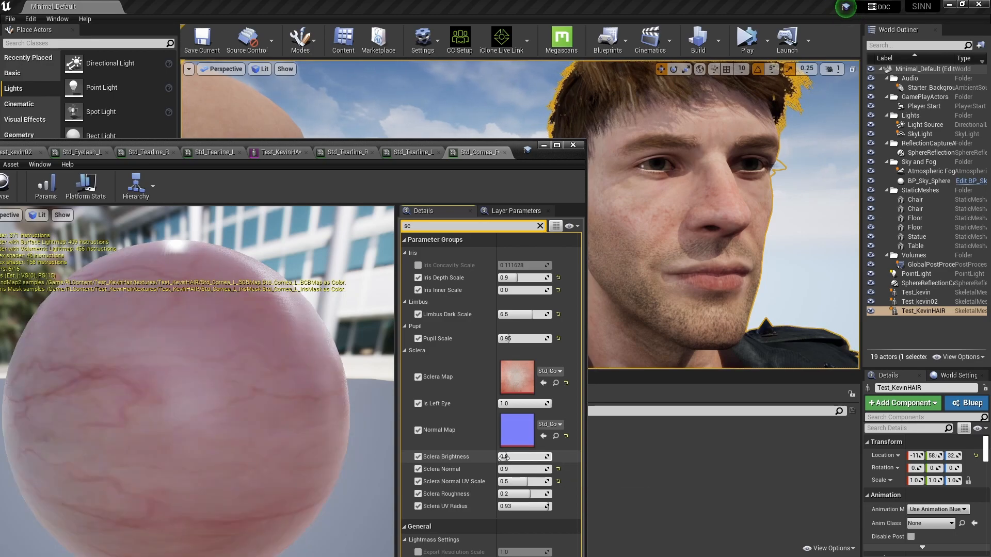
left_click_drag(506, 457, 509, 457)
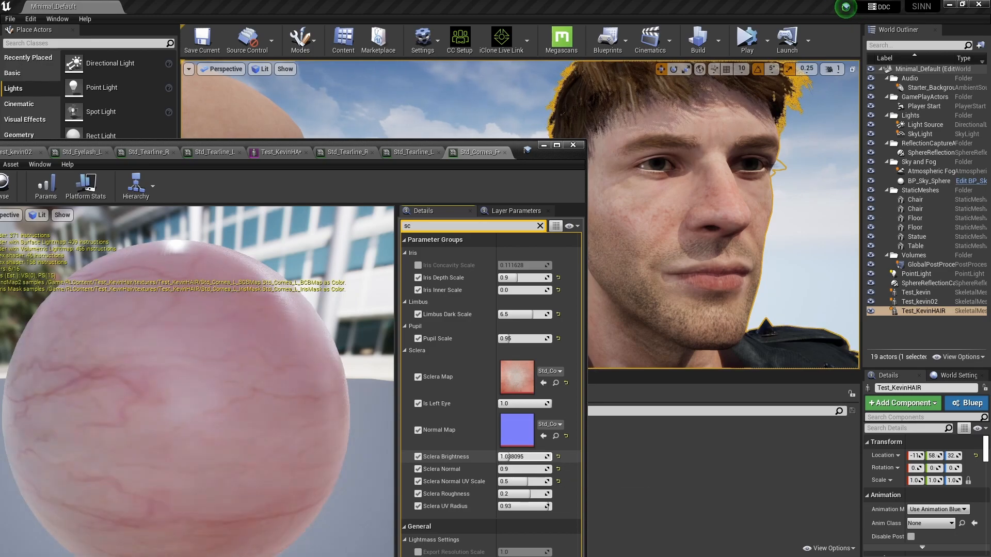
left_click(521, 457)
left_click(522, 457)
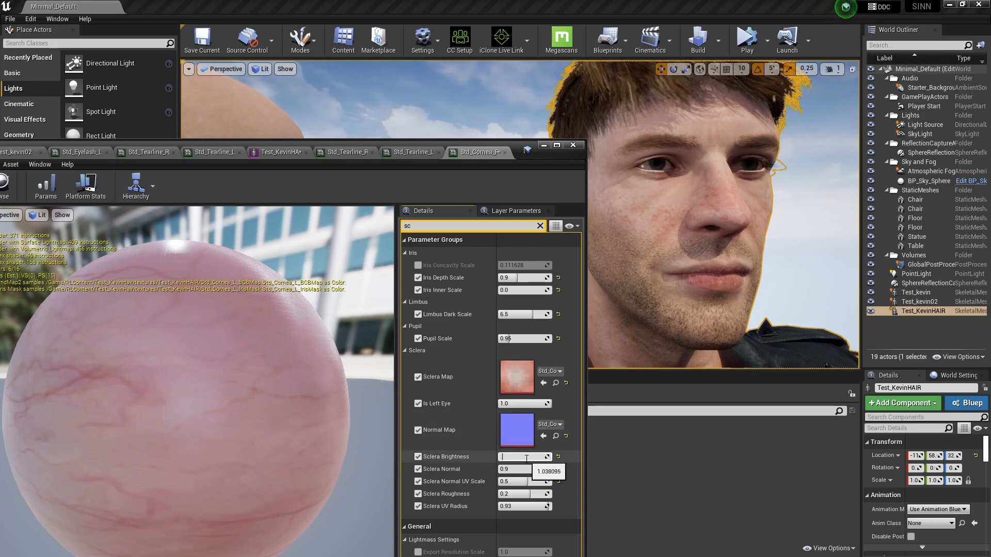
key("Return")
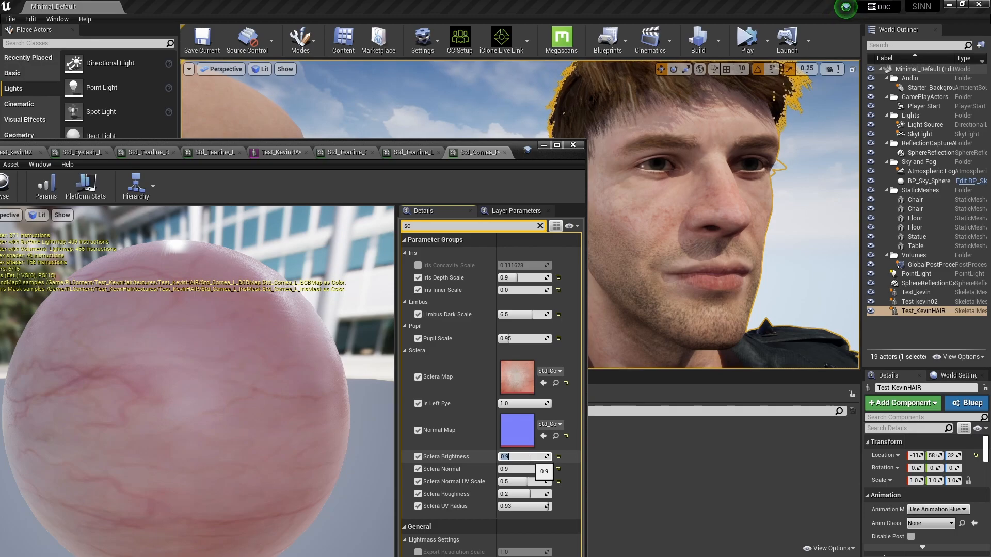
type("0.8")
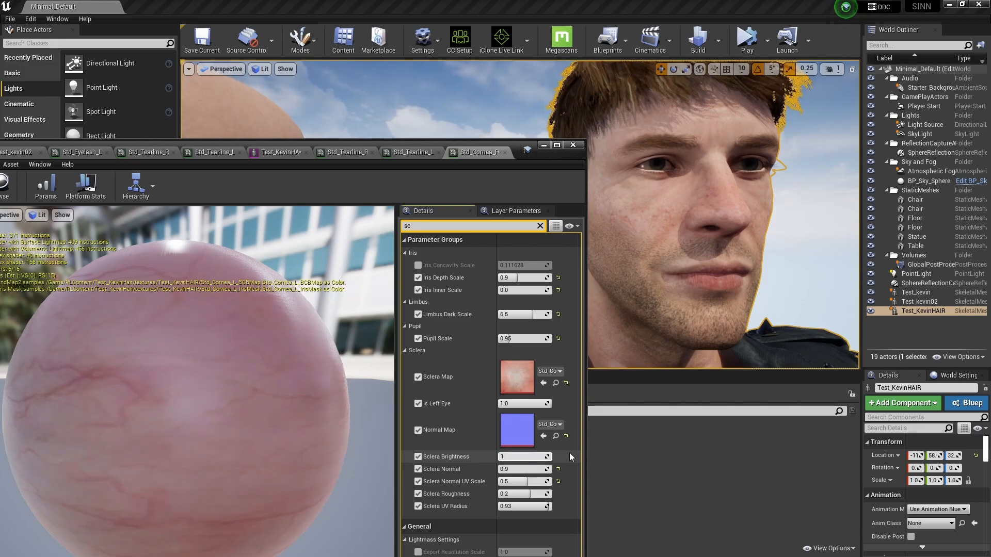
key("Return")
Try a Sclera Brightness of 5 on the cornea material and undo it
right_click_drag(753, 259, 671, 245)
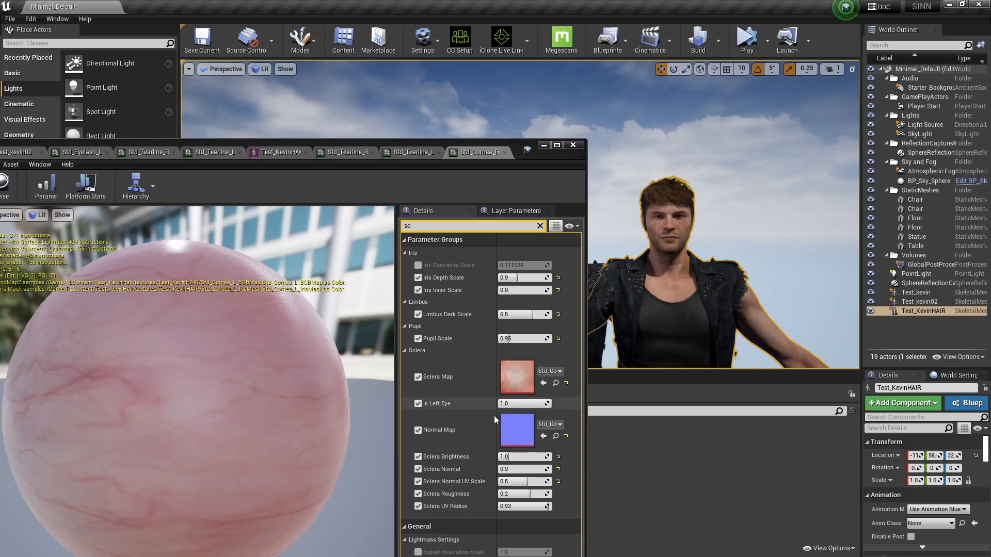
left_click(512, 457)
type("5")
key("Return")
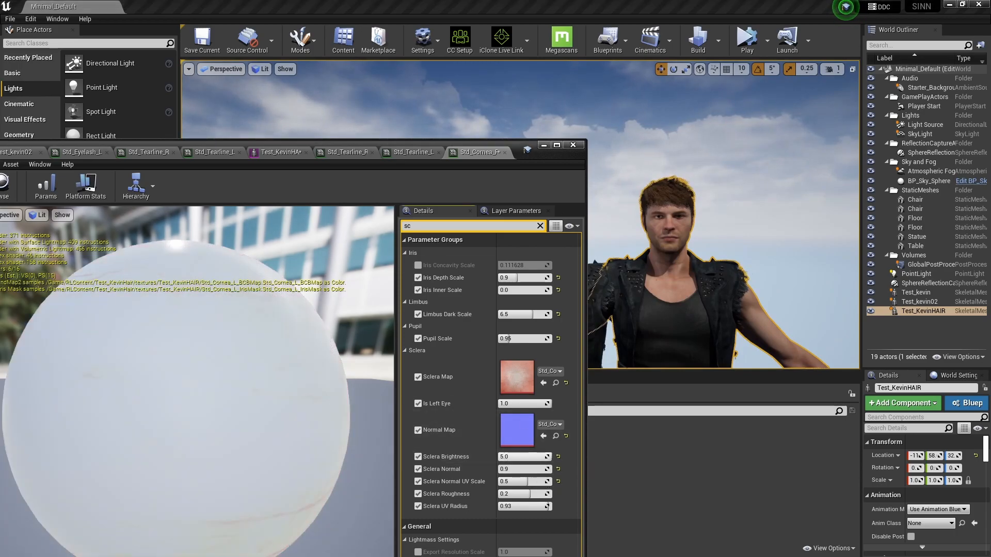
key("ctrl+z")
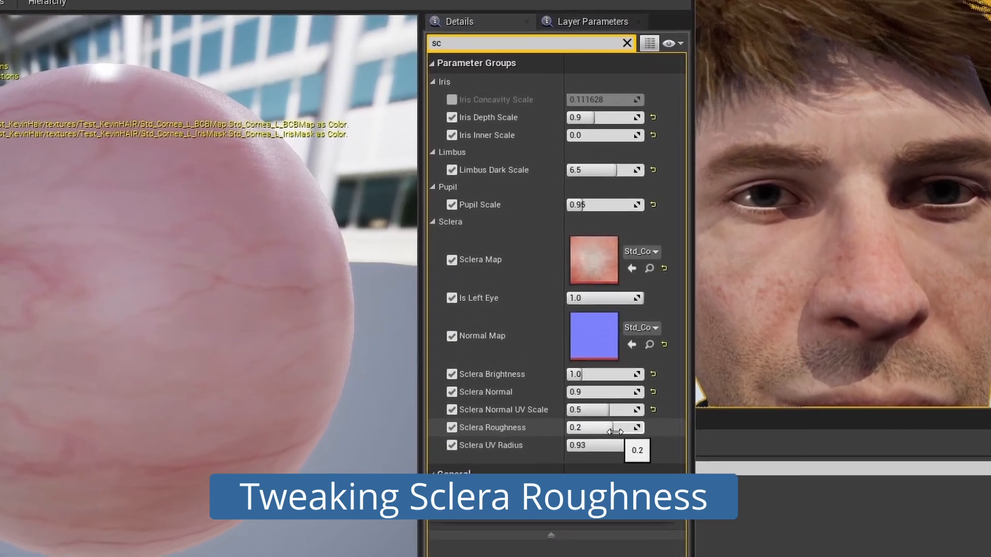
Try a Sclera Roughness of 0.104762 and Sclera Normal values of 5.0 and 1.838095, and reset both parameters to their defaults
mouse_move(614, 431)
left_mouse_down()
mouse_move(594, 432)
mouse_move(635, 432)
mouse_move(588, 431)
mouse_move(643, 438)
mouse_move(563, 438)
mouse_move(643, 437)
mouse_move(606, 437)
left_mouse_up()
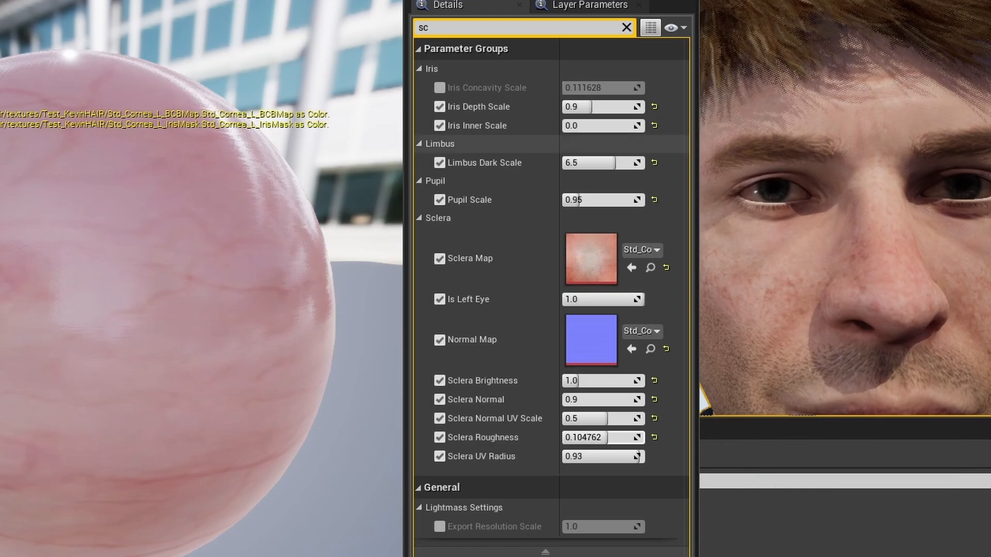
left_click(654, 437)
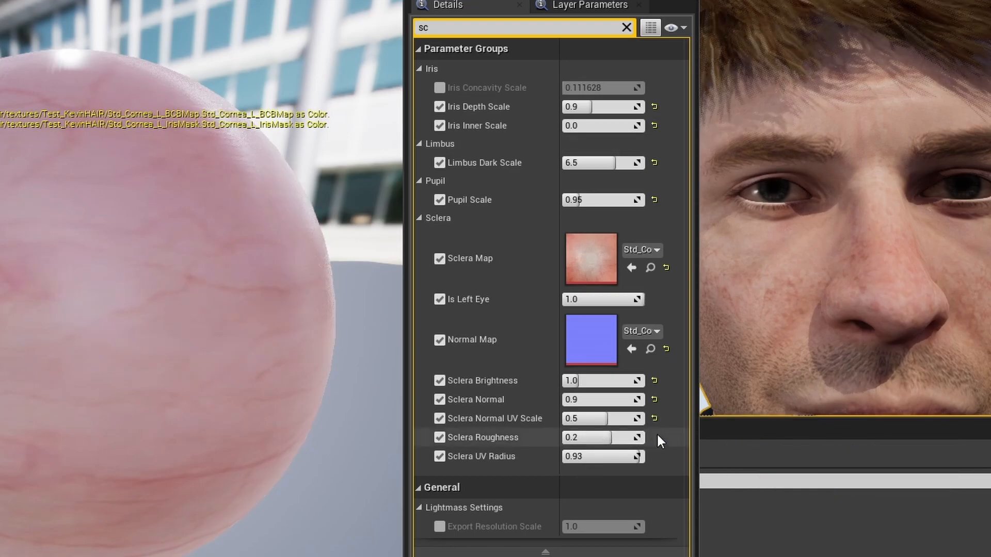
left_click_drag(635, 400, 643, 401)
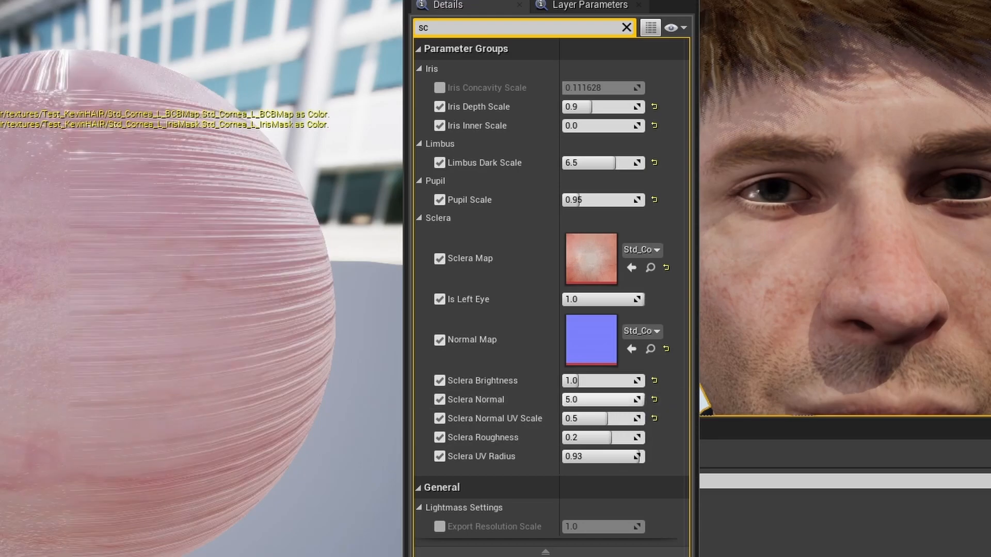
mouse_move(626, 400)
left_mouse_down()
mouse_move(568, 399)
mouse_move(600, 399)
mouse_move(586, 399)
left_mouse_up()
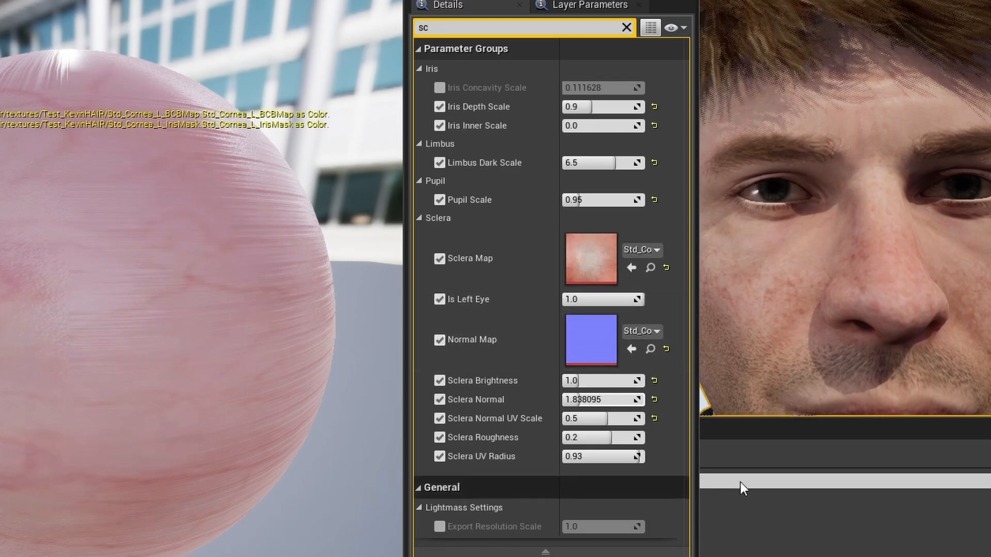
left_click(655, 399)
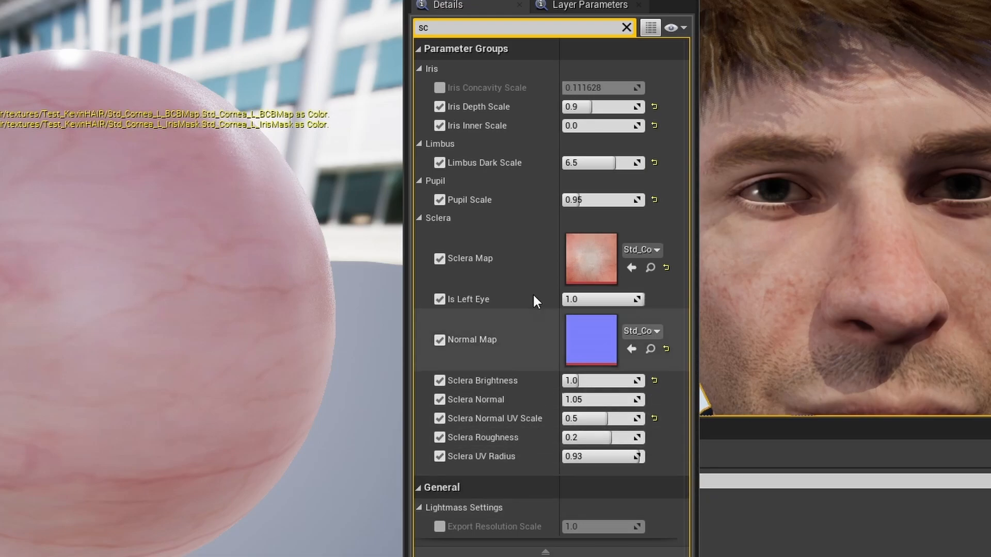
Try a Pupil Scale of 0.984191 on the cornea material and reset it to its default
left_click_drag(577, 199, 594, 200)
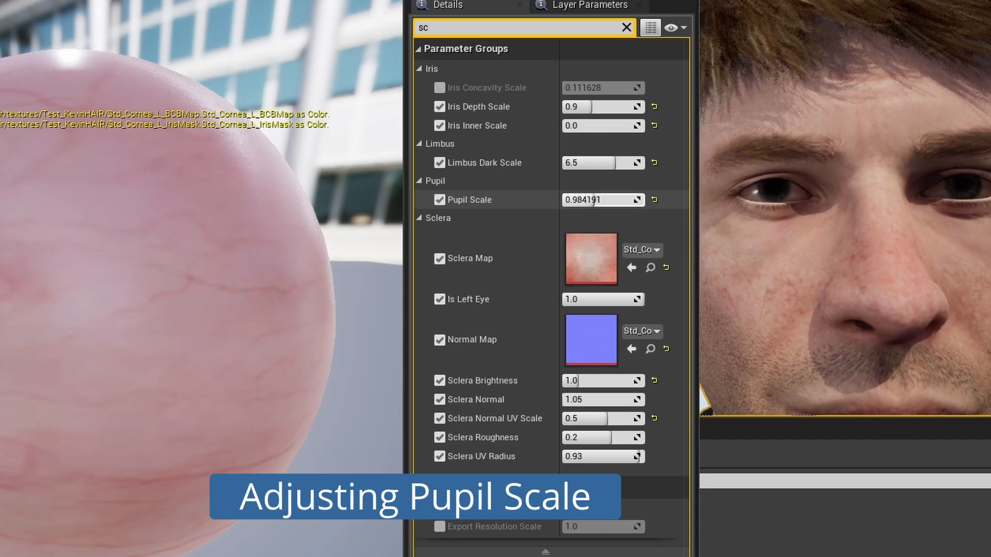
left_click(654, 199)
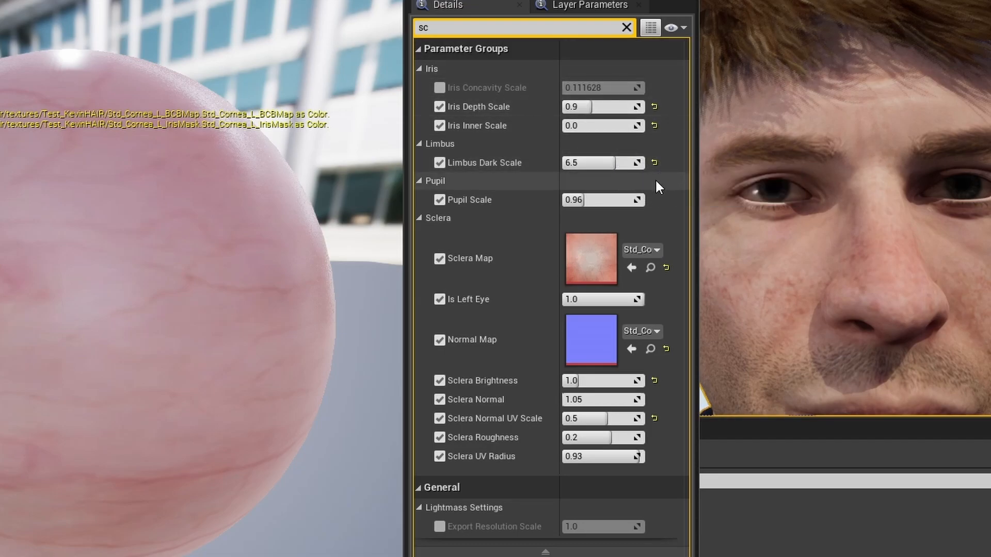
Filter the cornea material's parameters by "brigh" and raise Iris Color Brightness to 1.857143
left_click(626, 27)
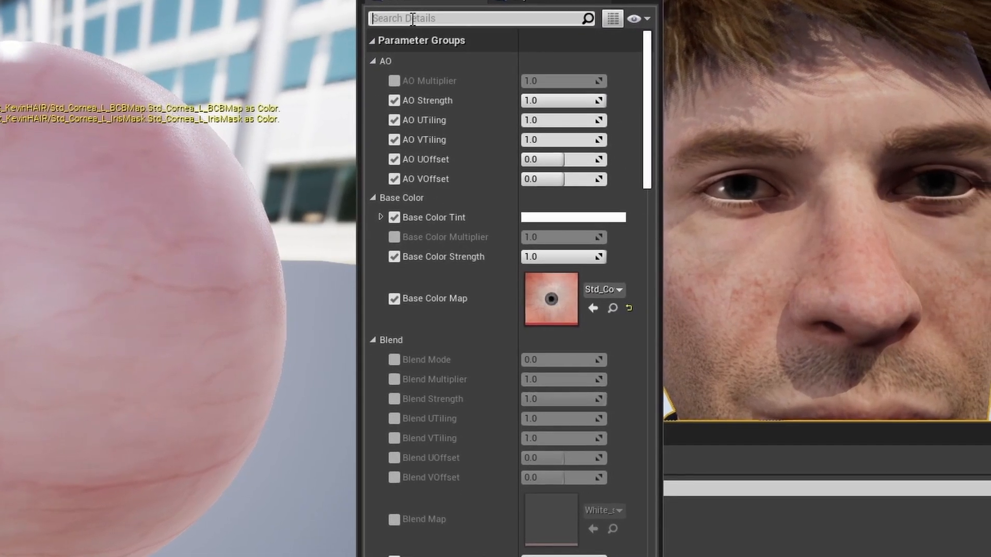
type("brigh")
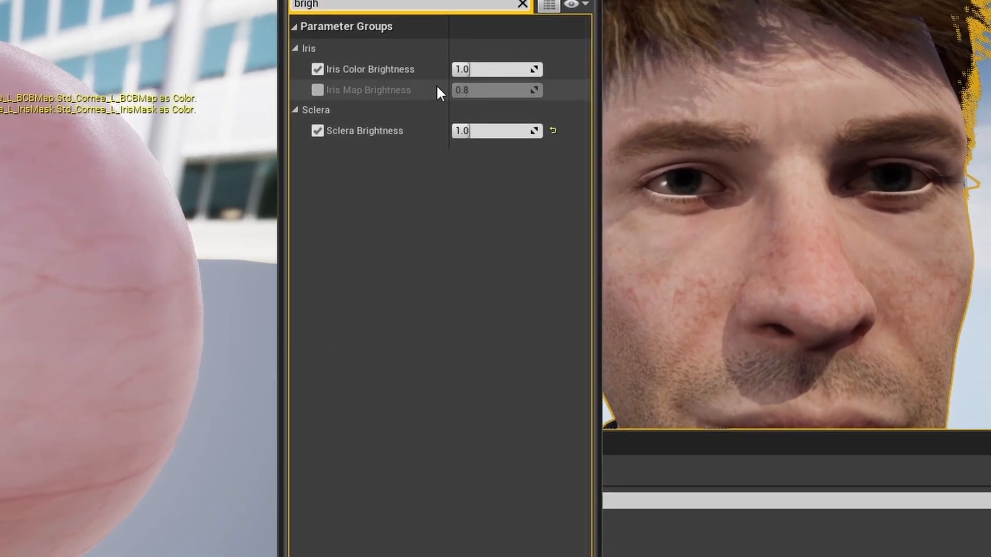
left_click_drag(496, 69, 519, 69)
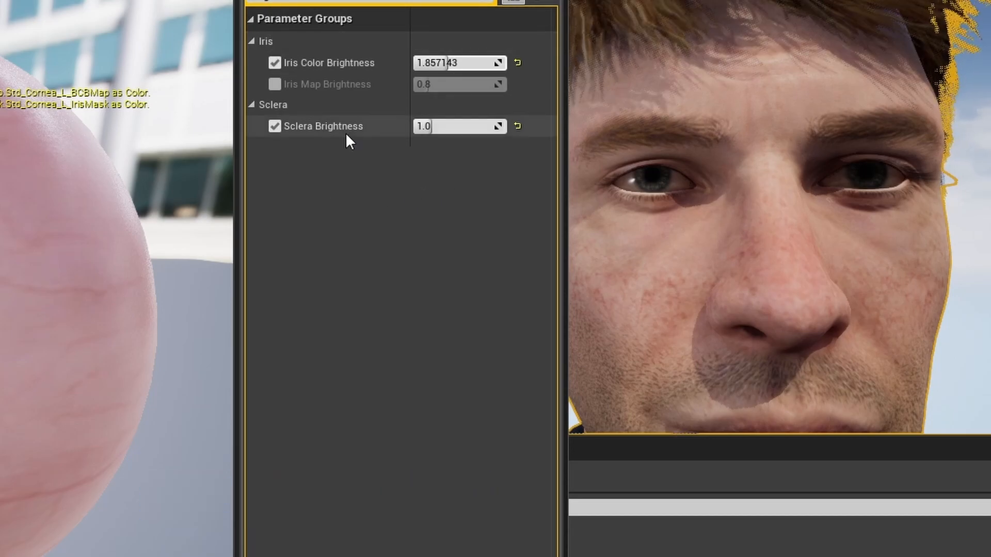
Try a Sclera Brightness of 1.380953 and undo the change
mouse_move(421, 127)
left_mouse_down()
mouse_move(442, 127)
mouse_move(421, 127)
left_mouse_up()
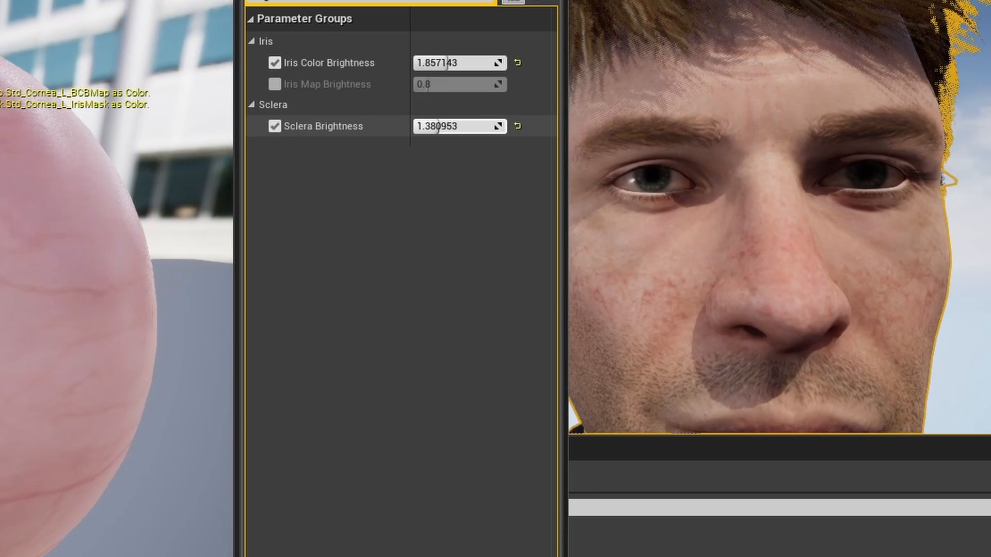
key("ctrl+z")
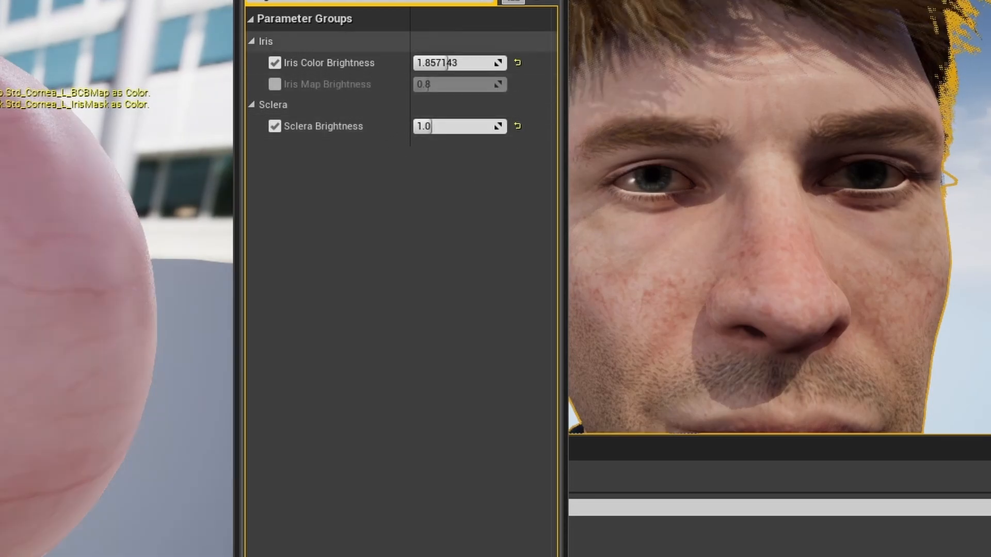
Filter the Test_KevinHAIR mesh's asset details by "skin", open the Std_Skin_Head material, and filter its parameters by "normal"
left_click(484, 2)
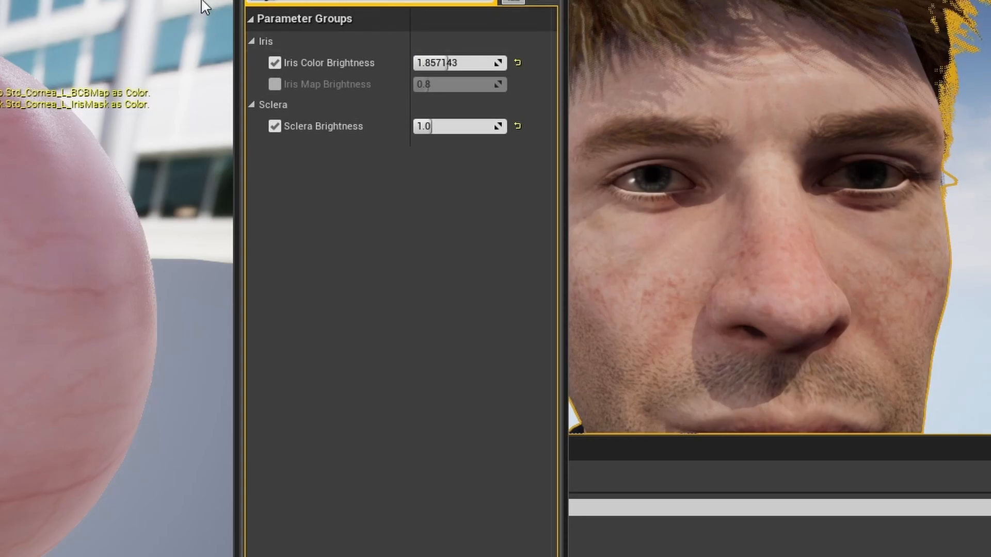
type("normal")
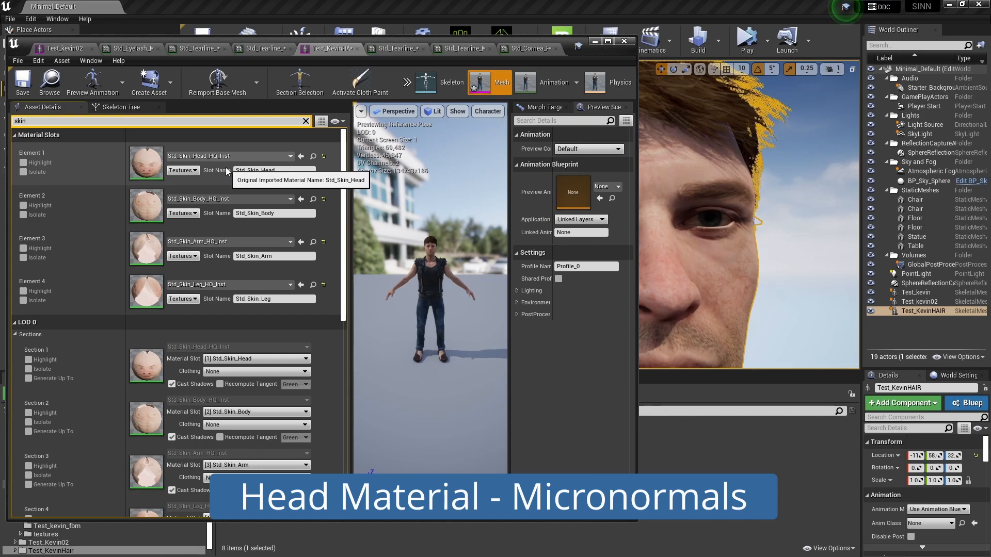
double_click(144, 158)
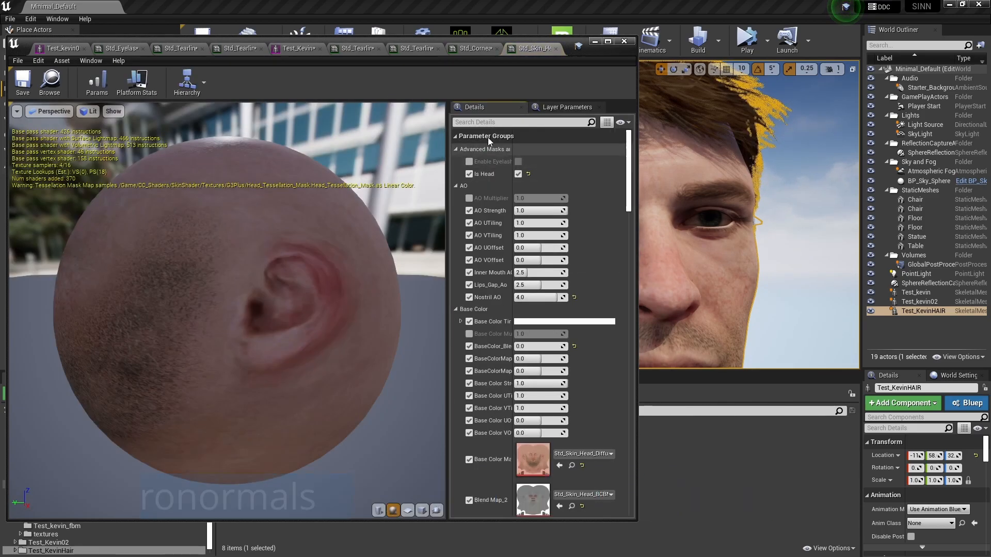
left_click(475, 123)
type("normal")
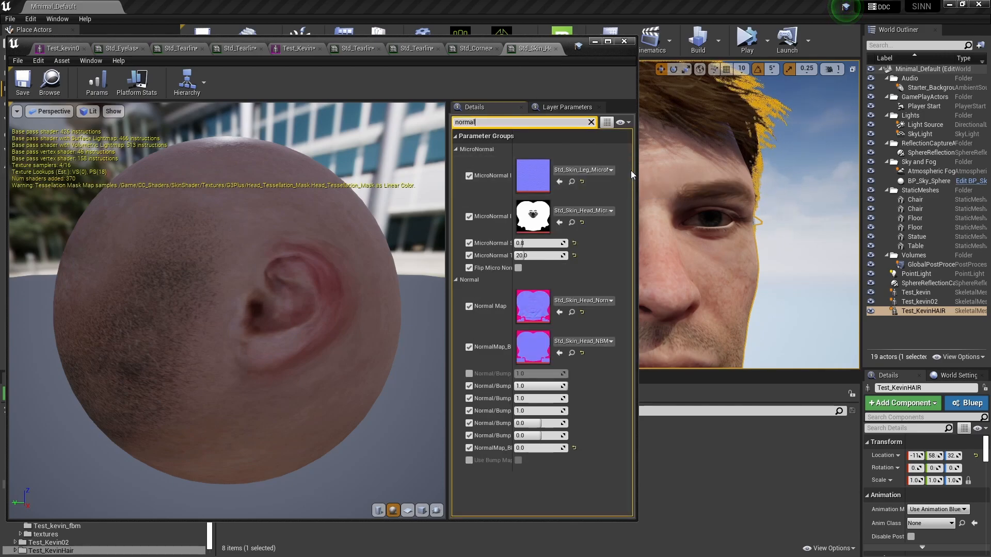
Move the material editor window aside to reveal the face, widen the parameter area, and raise MicroNormal Strength to 5.0
left_click_drag(527, 38, 420, 69)
left_click_drag(339, 302, 226, 305)
left_click_drag(358, 274, 385, 274)
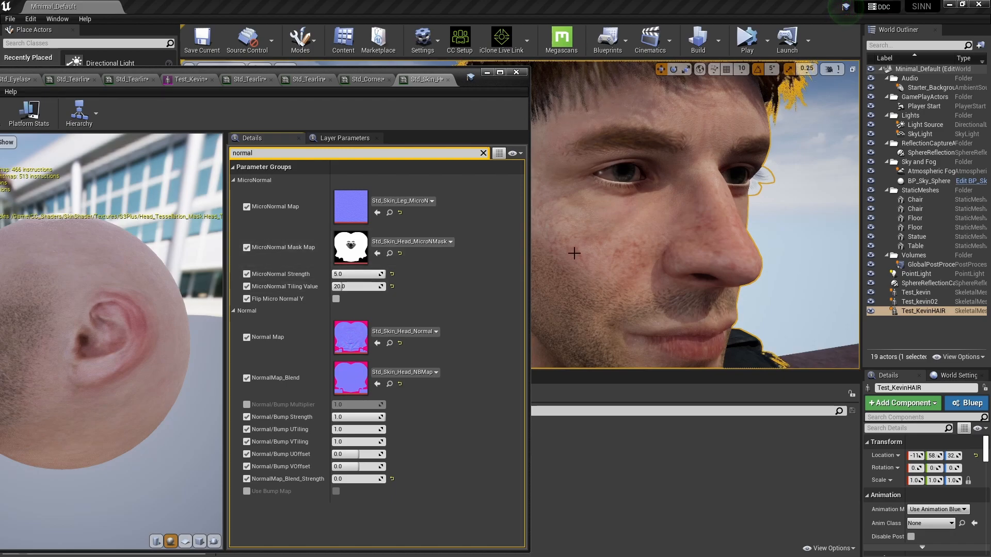
Try MicroNormal Tiling Values of 9.485715 and 6.657144 and a MicroNormal Strength of 2.047619, and reset both parameters to their defaults
mouse_move(352, 287)
left_mouse_down()
mouse_move(369, 286)
mouse_move(341, 286)
mouse_move(351, 286)
left_mouse_up()
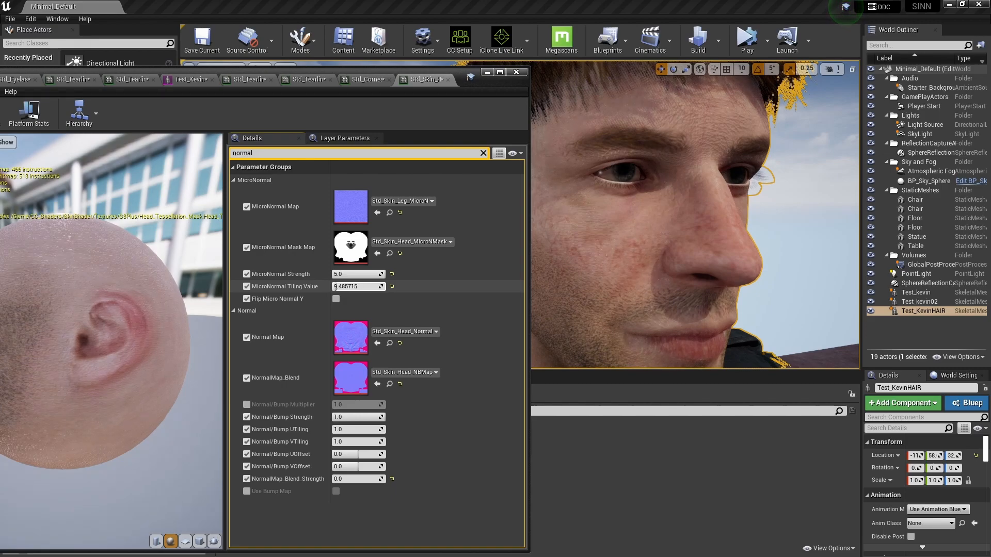
left_click_drag(347, 287, 345, 286)
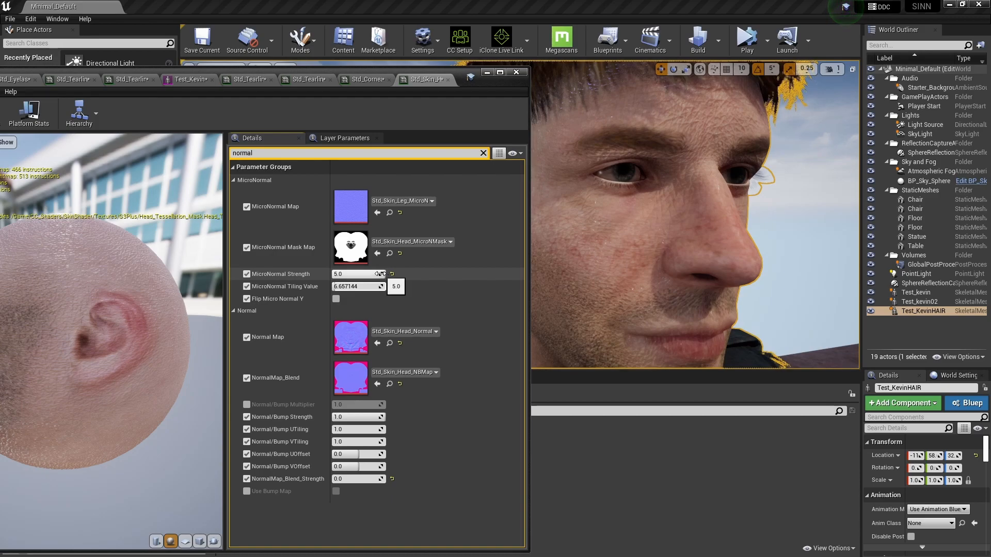
mouse_move(355, 274)
left_mouse_down()
mouse_move(336, 274)
mouse_move(362, 274)
left_mouse_up()
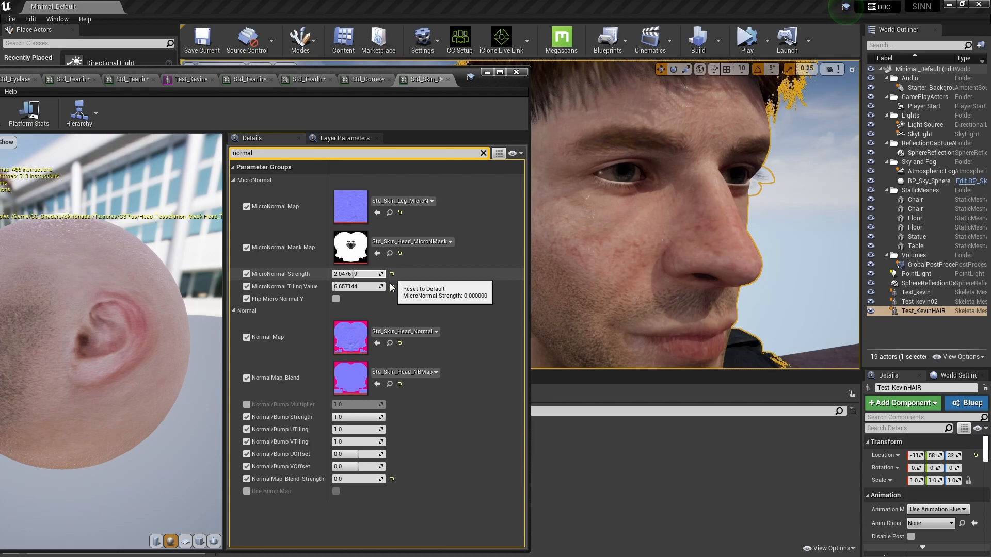
left_click(391, 287)
left_click(392, 274)
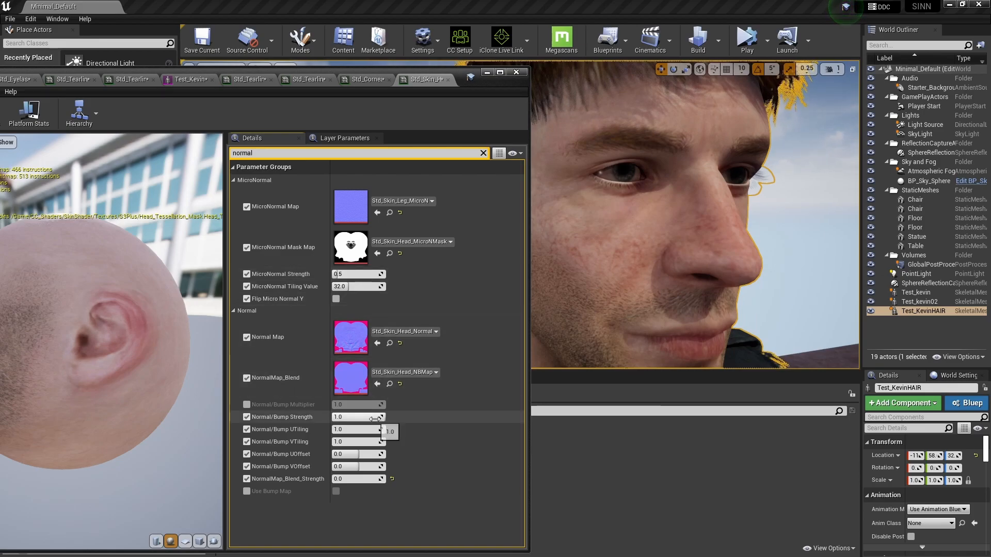
Try a Normal/Bump Strength of 0.866667 on the head material and reset it to its default
left_click_drag(371, 417, 333, 417)
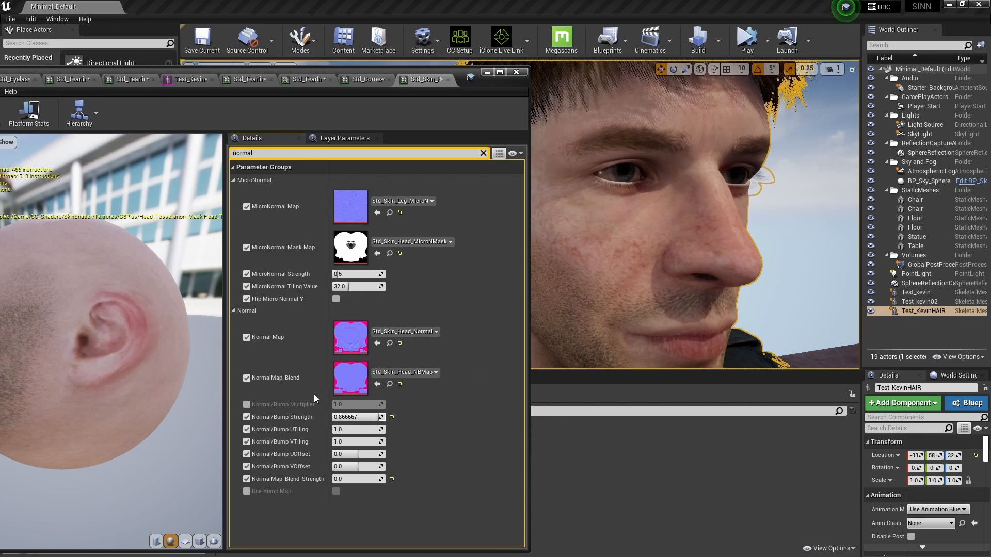
left_click(391, 417)
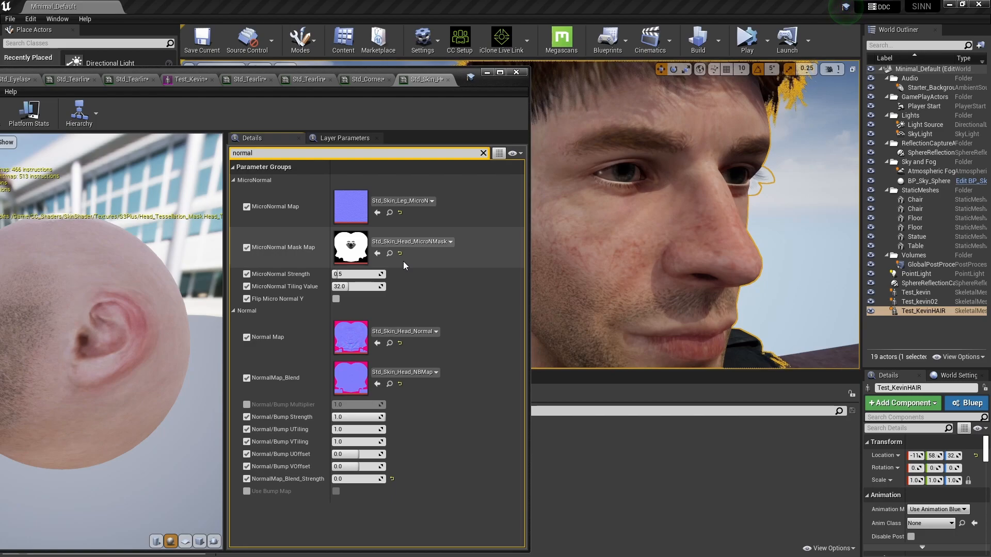
Clear the parameter filter, set Cheek Roughness Scale to -0.857143, Forehead Roughness Scale to -0.571429 and Nose Roughness Scale to -0.988572, and save the head material
left_click(484, 152)
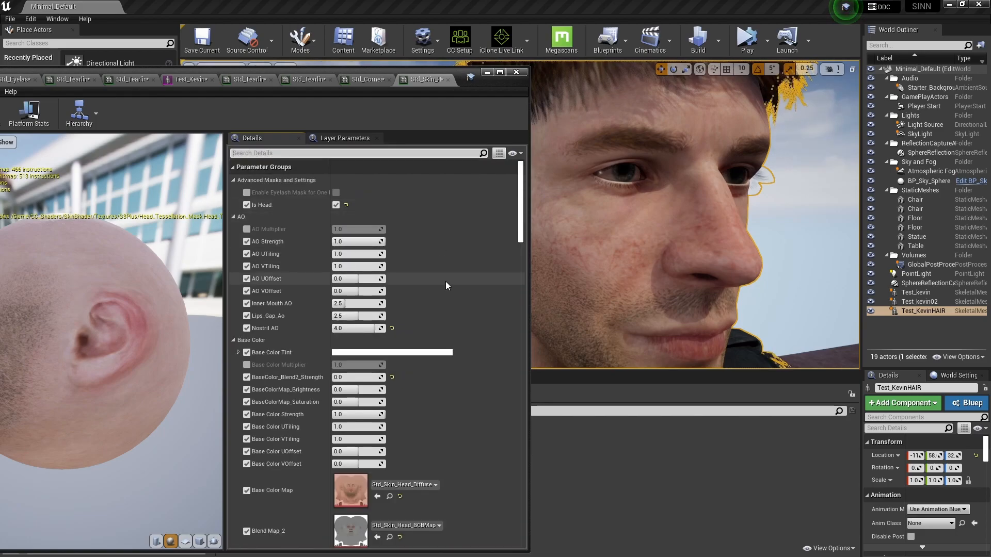
scroll(447, 289, "down", 2)
scroll(447, 290, "down", 18)
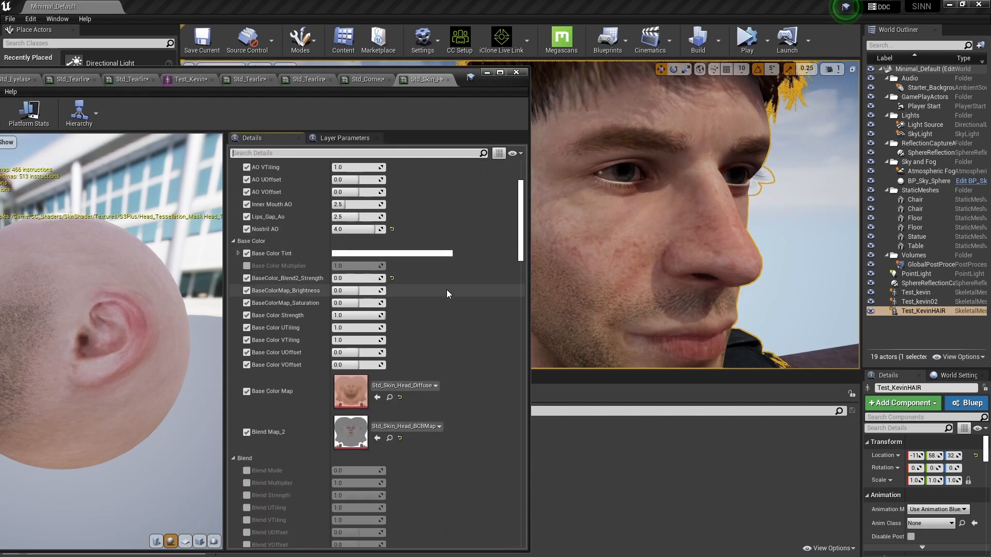
scroll(447, 292, "down", 16)
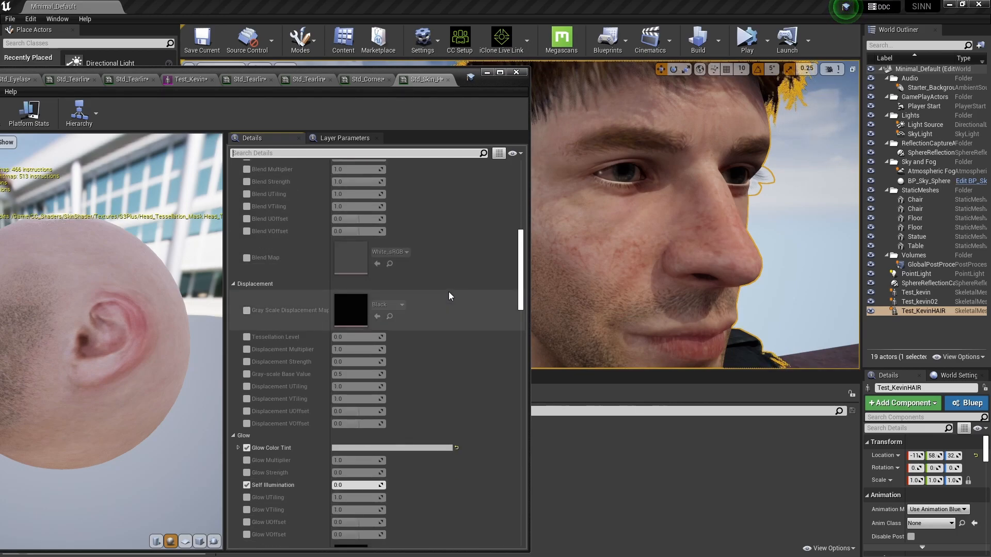
scroll(448, 292, "down", 12)
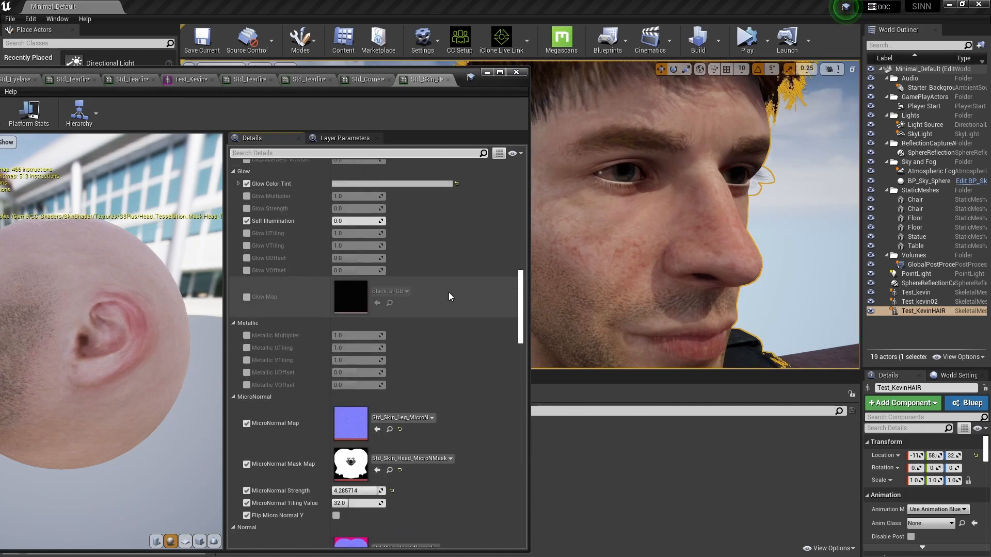
scroll(448, 292, "down", 11)
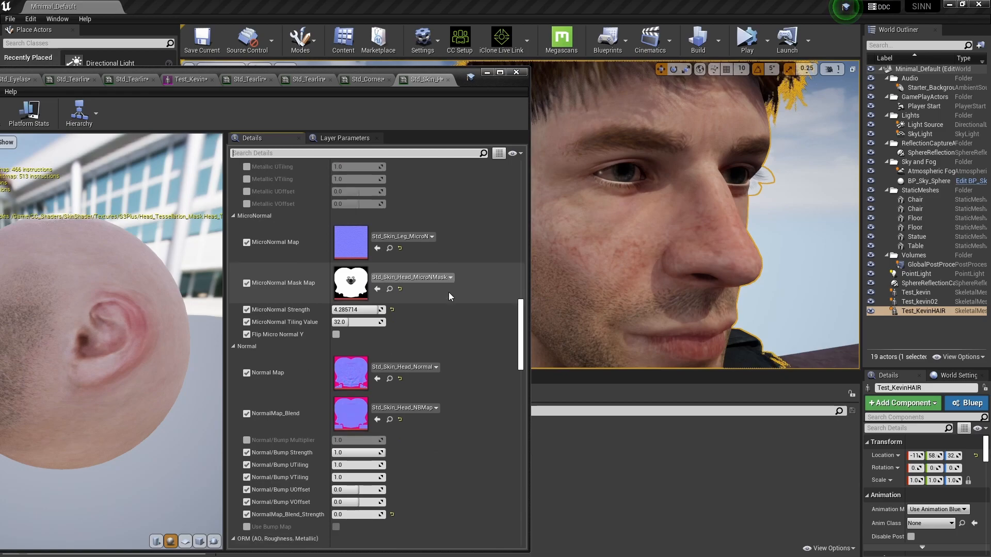
scroll(448, 292, "down", 3)
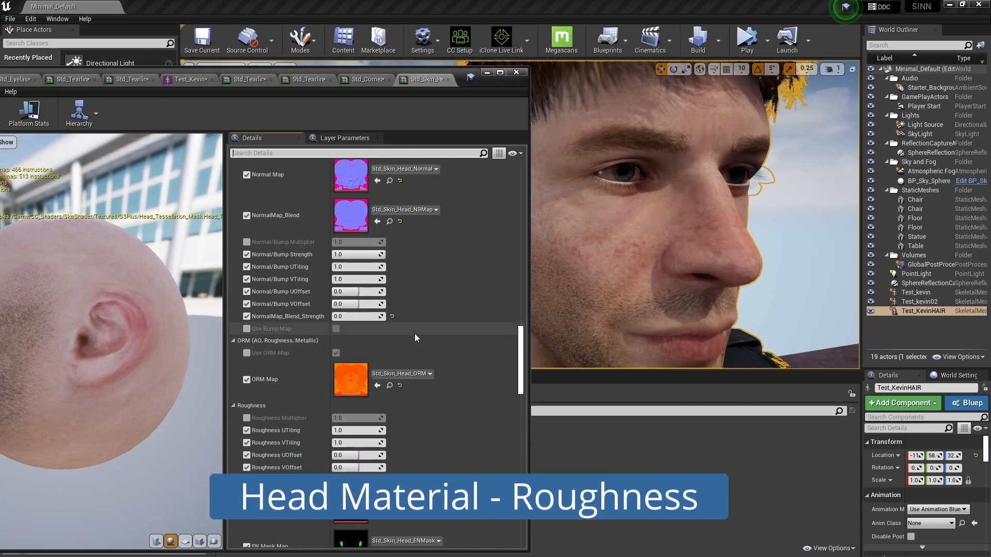
scroll(313, 380, "down", 4)
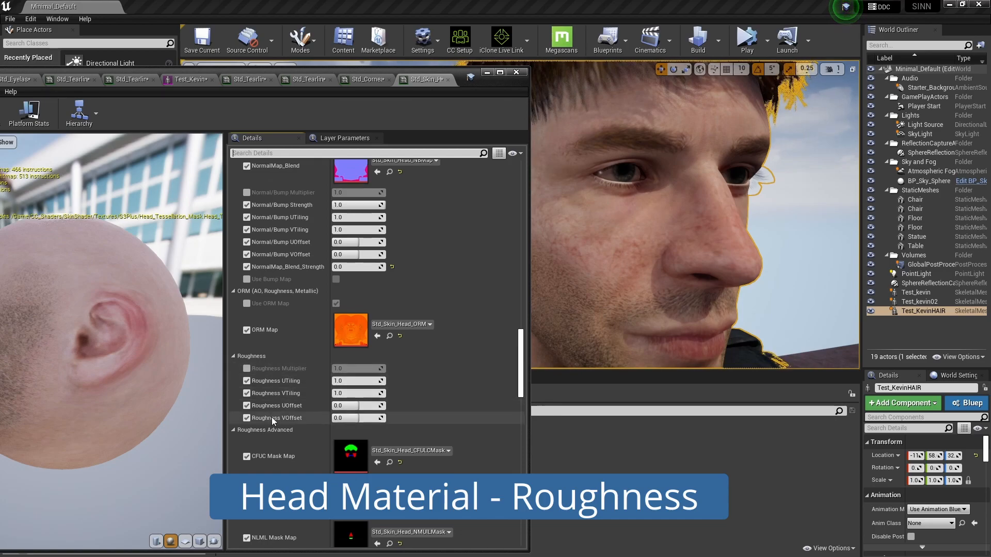
scroll(298, 393, "down", 8)
scroll(297, 391, "down", 7)
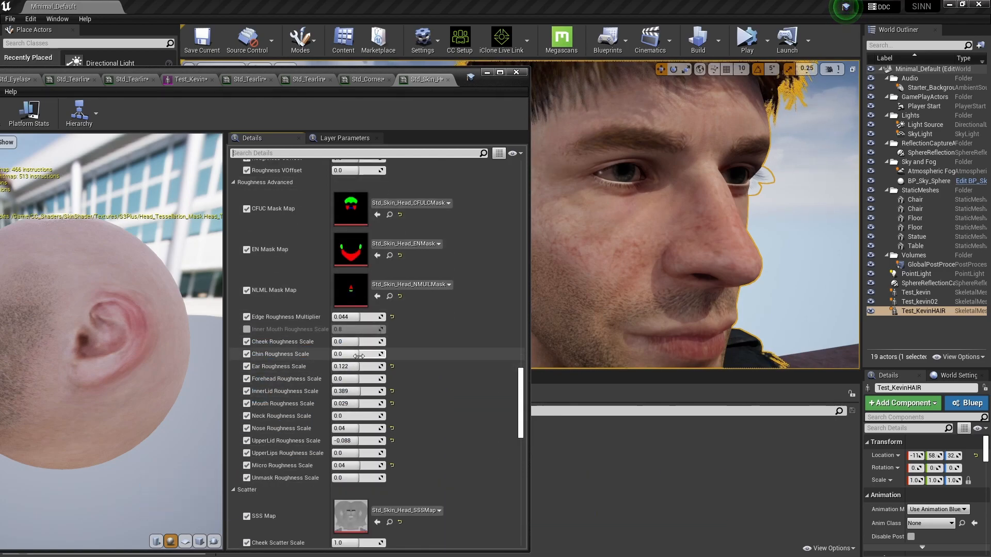
left_click_drag(359, 341, 327, 353)
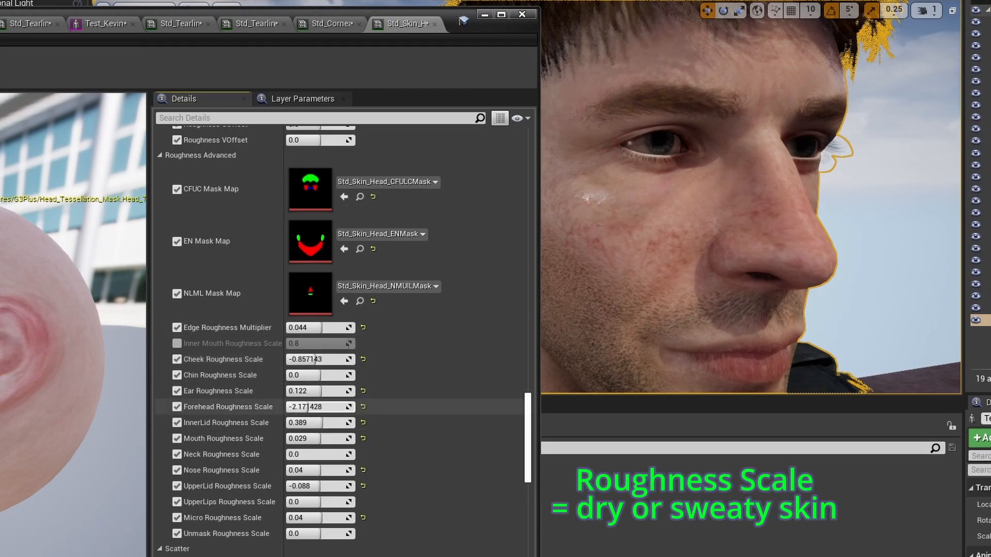
left_click_drag(320, 407, 304, 406)
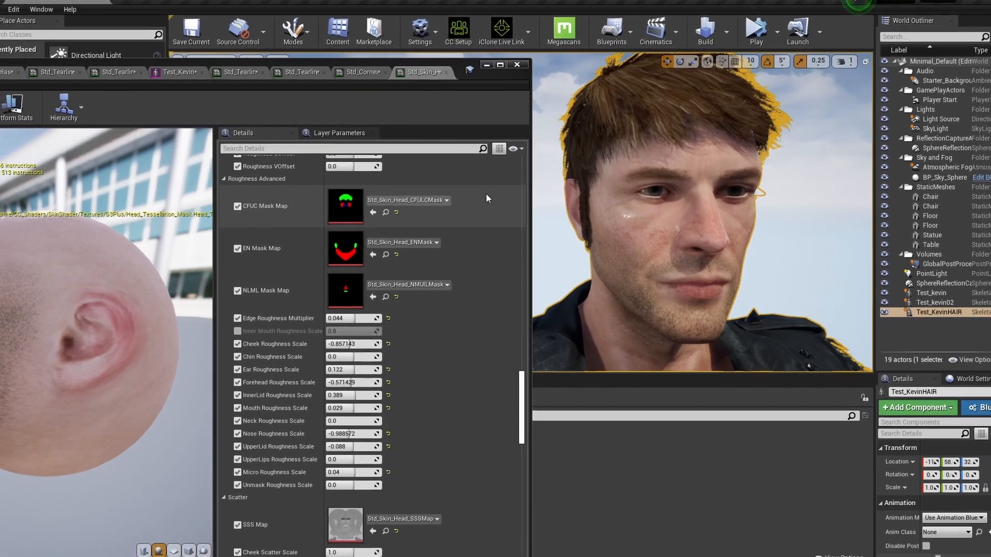
key("ctrl+s")
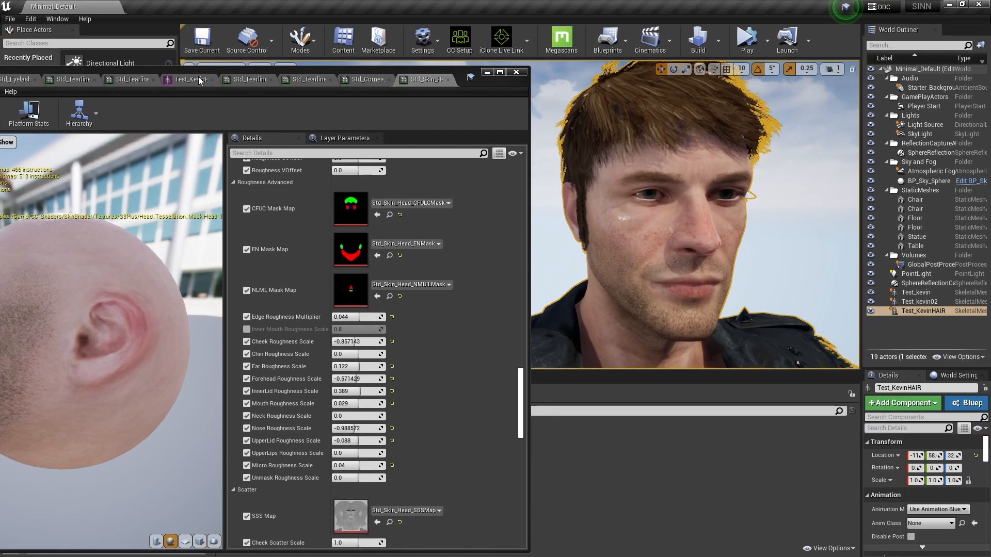
Switch to the Test_KevinHAIR mesh and filter its asset details by "hair"
left_click_drag(209, 69, 326, 44)
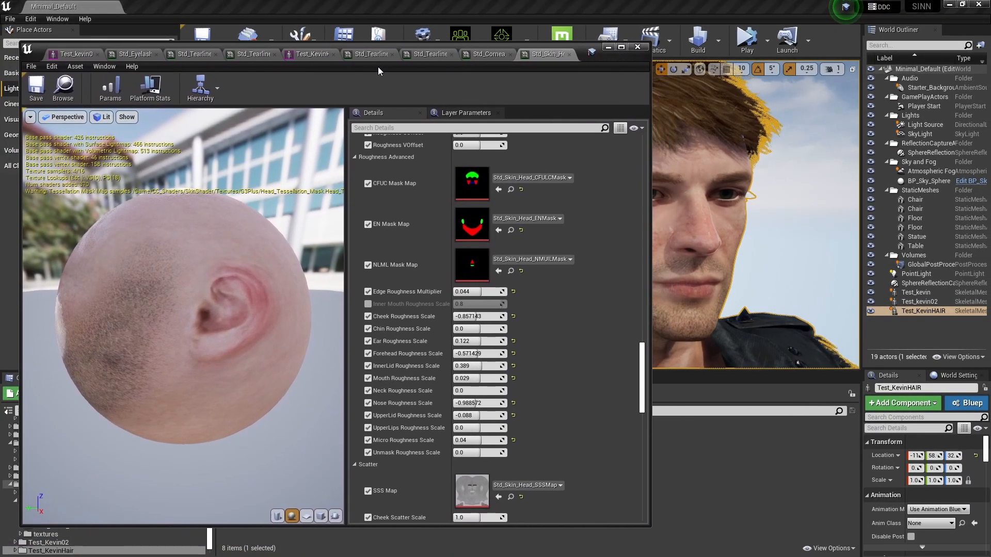
left_click(306, 53)
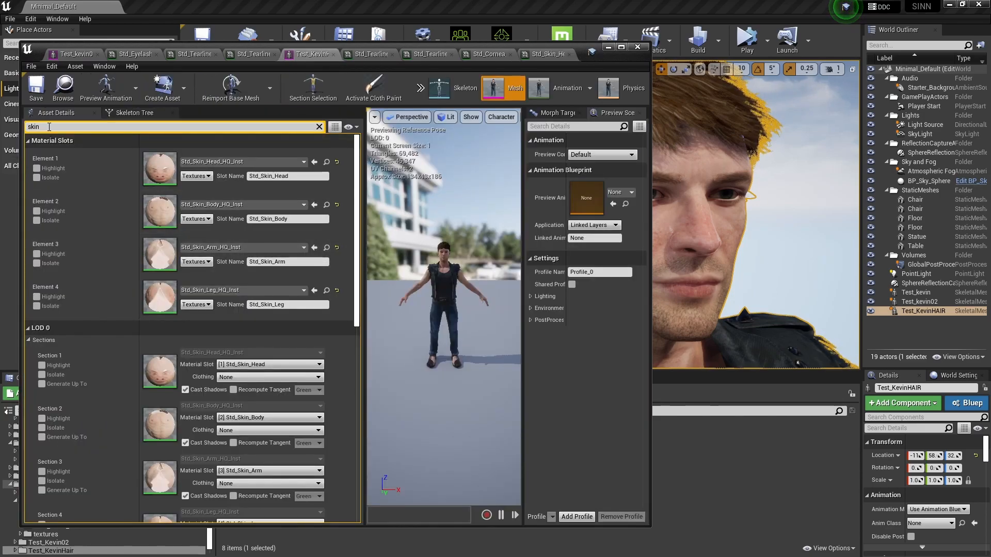
type("hair")
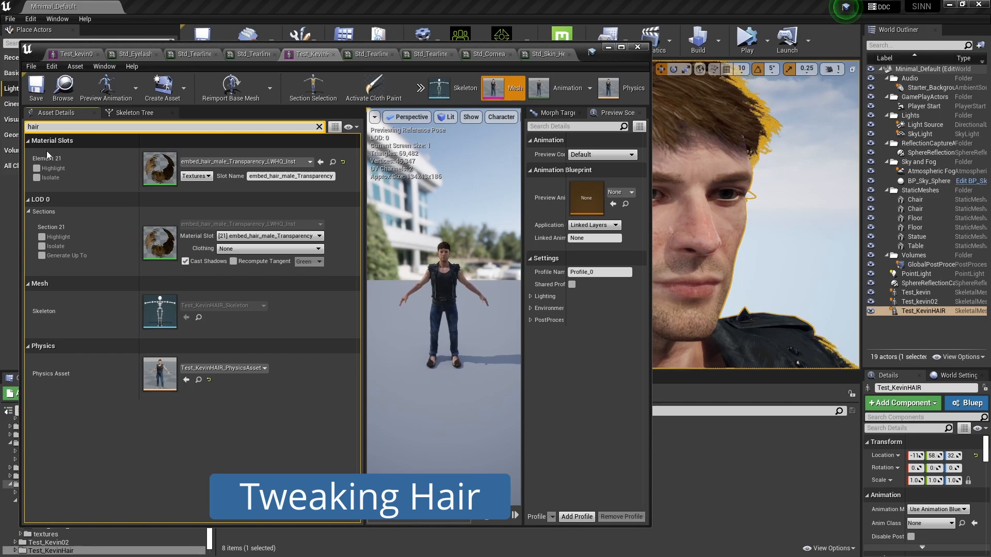
Isolate and highlight the embed_hair_male_Transparency material in the mesh preview to identify its geometry, and switch both options off again
left_click(36, 177)
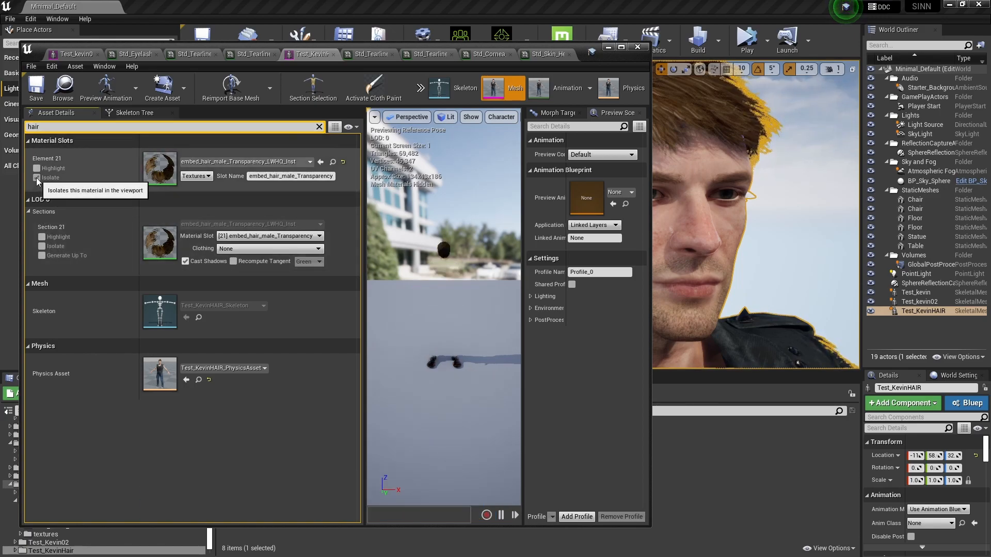
left_click(36, 178)
left_click(37, 168)
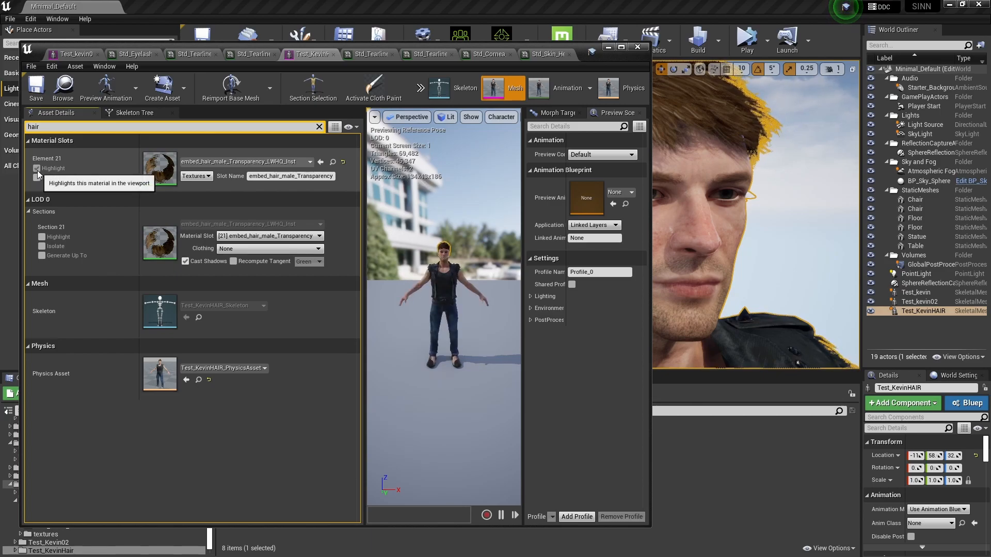
left_click(41, 237)
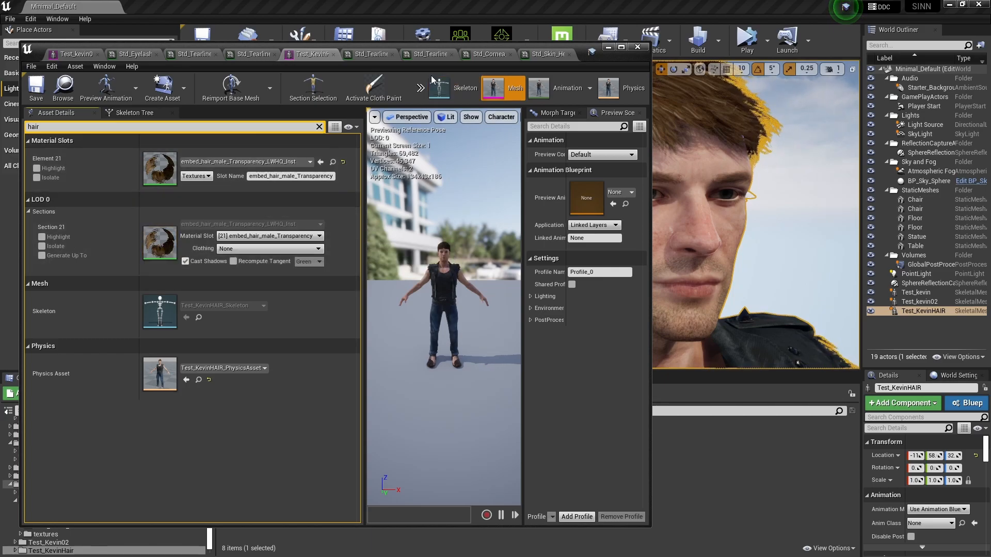
Open the embed_hair_male_Transparency material, change its parent to RL_Eyelash, and move the editor aside to reveal the character
left_click_drag(410, 44, 317, 47)
left_click_drag(549, 211, 545, 527)
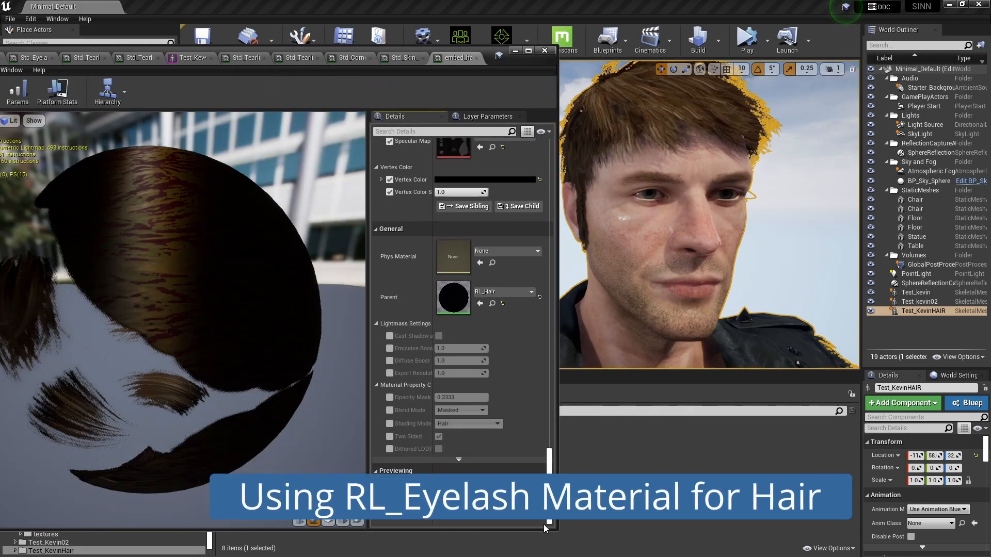
left_click(528, 292)
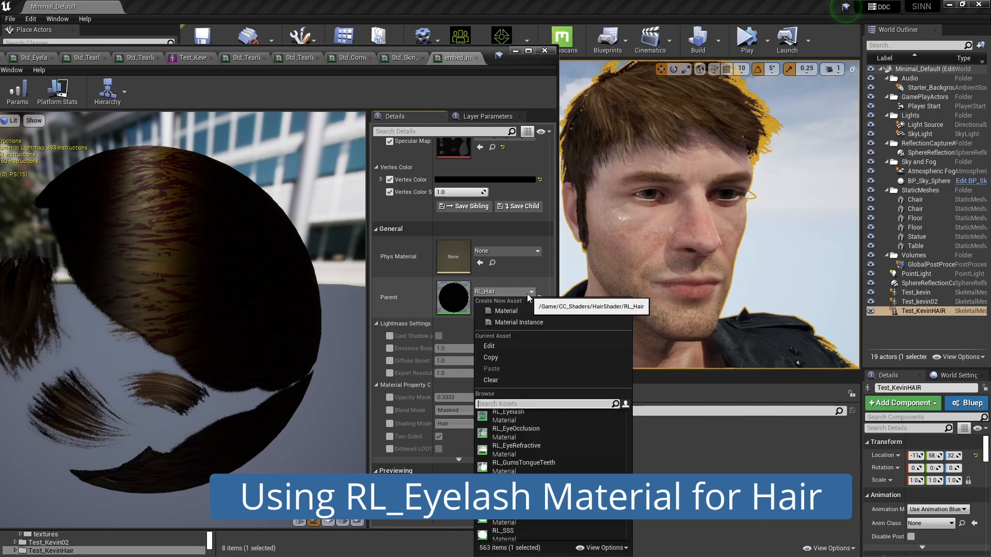
left_click(534, 417)
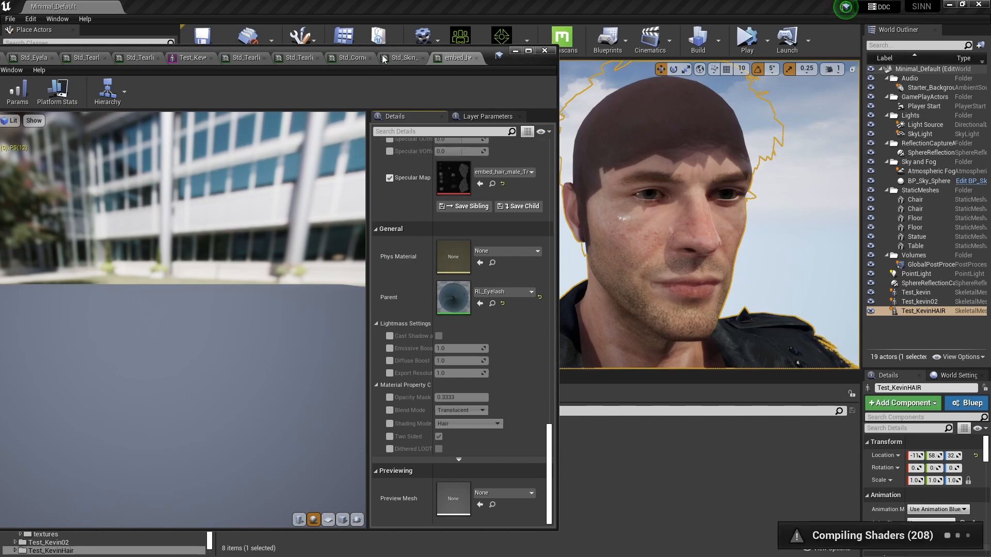
left_click_drag(441, 49, 373, 45)
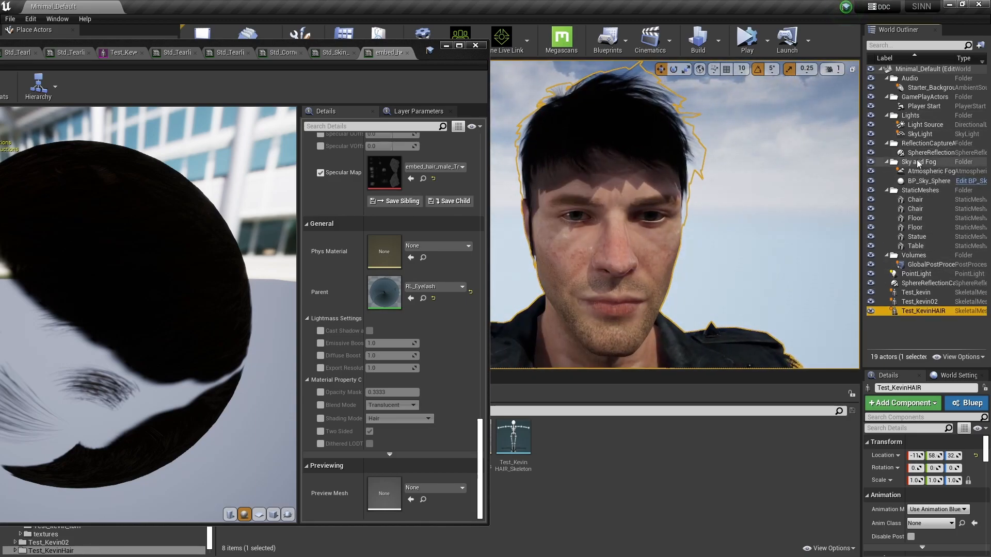
Filter the light details by "rayt" and enable ray-traced shadow casting on the SkyLight
left_click(924, 125)
left_click(905, 428)
type("rayt")
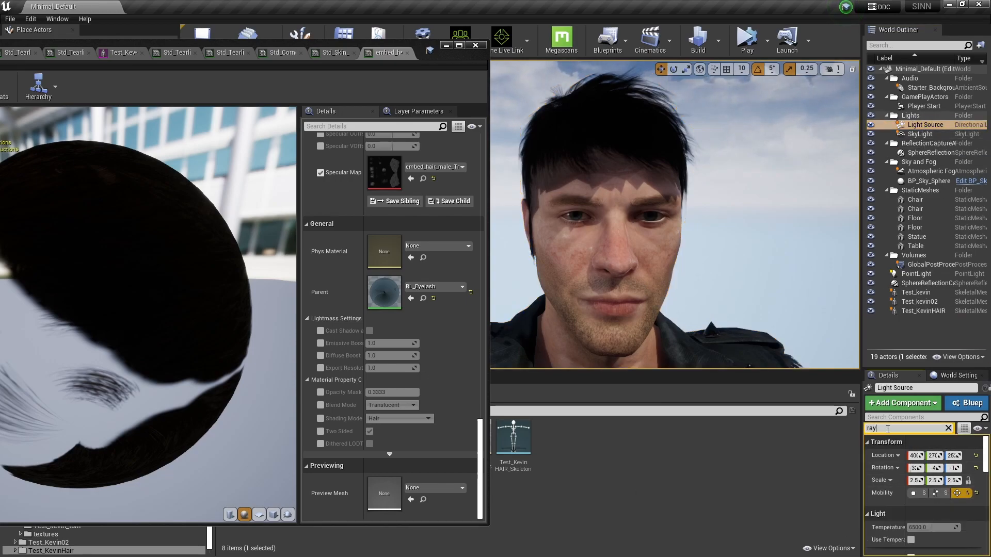
left_click(920, 134)
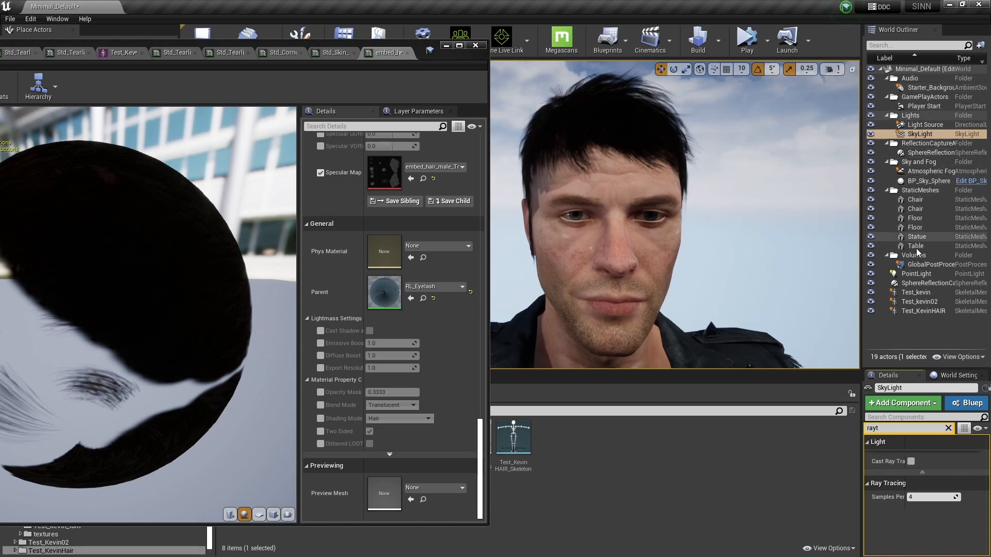
left_click(916, 274)
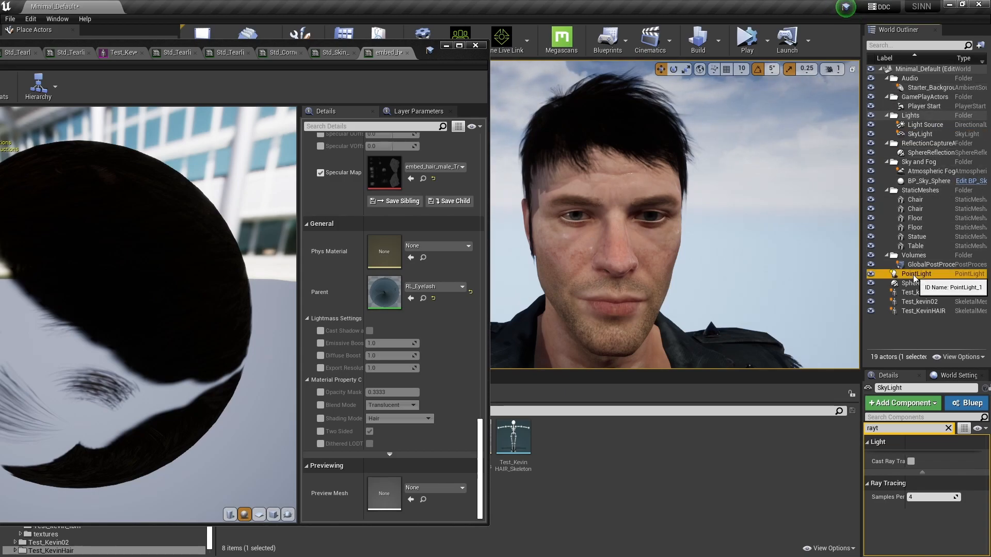
left_click(915, 463)
right_click_drag(644, 258, 643, 258)
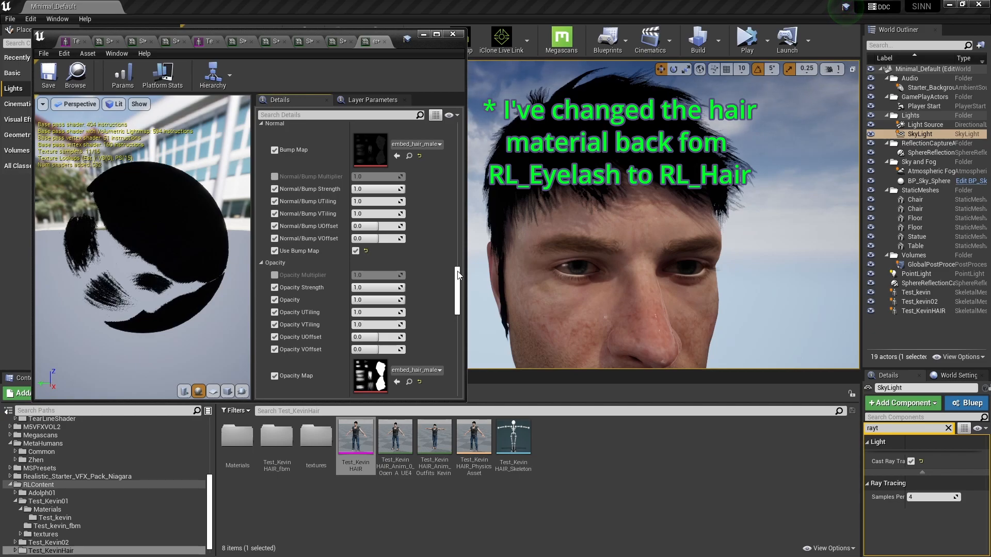
Enable Global Strength under Hair Strand Color in the hair material and set it to 0.0
mouse_move(458, 274)
left_mouse_down()
mouse_move(458, 282)
mouse_move(458, 261)
mouse_move(458, 271)
left_mouse_up()
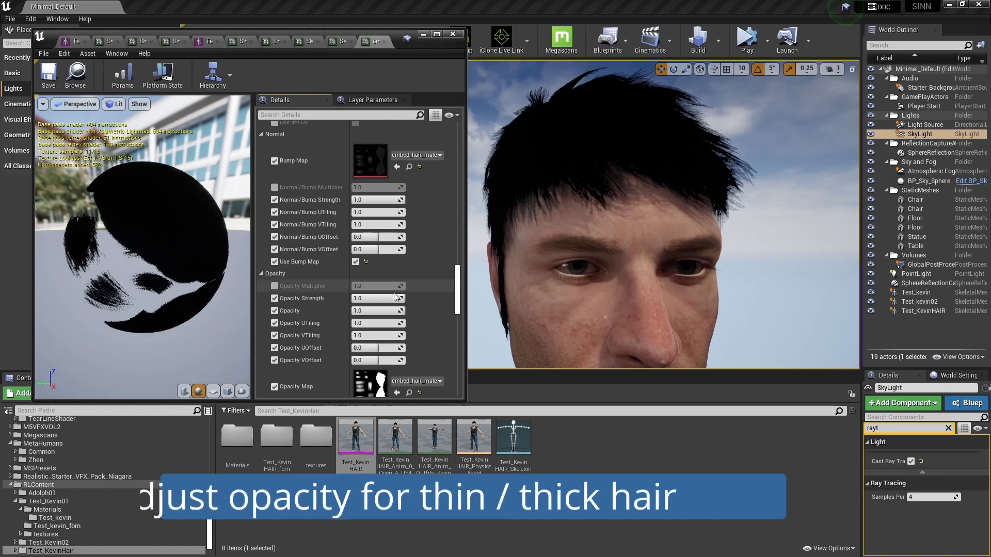
mouse_move(397, 298)
left_mouse_down()
mouse_move(361, 298)
mouse_move(397, 298)
left_mouse_up()
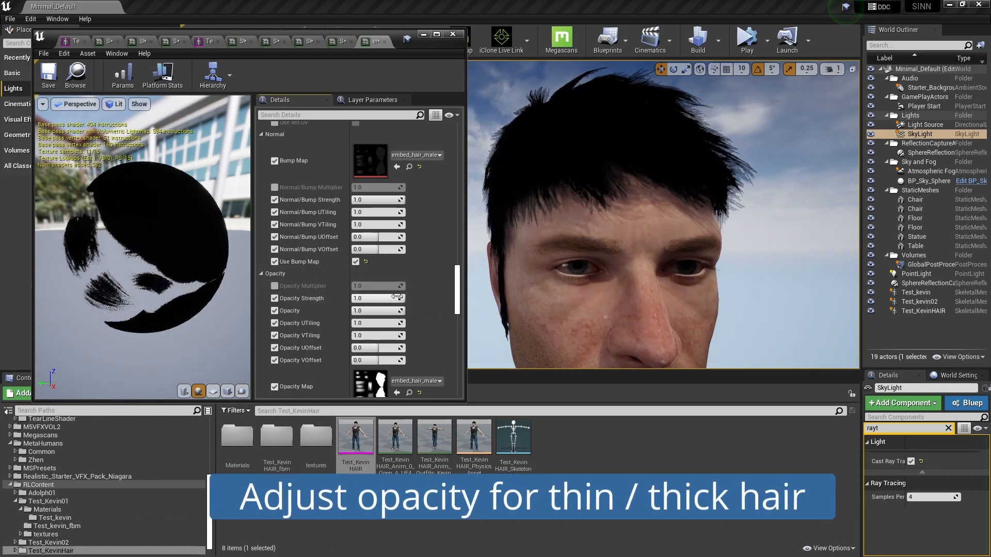
left_click_drag(457, 289, 458, 221)
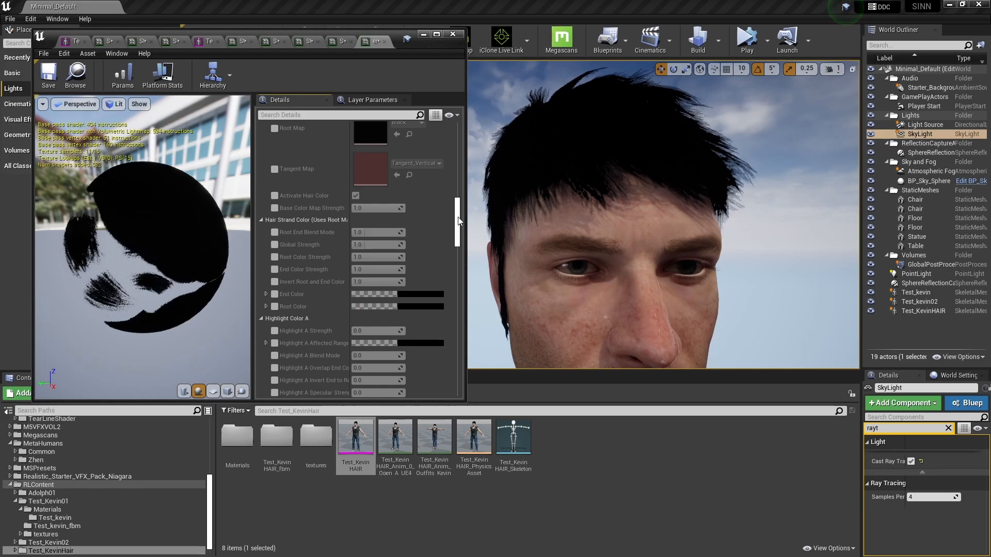
left_click(275, 245)
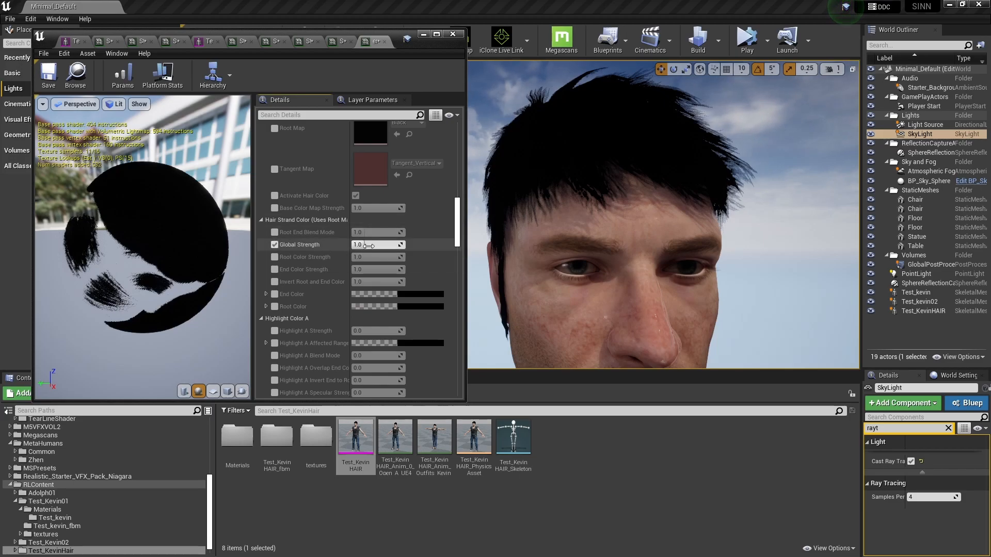
left_click_drag(376, 244, 361, 245)
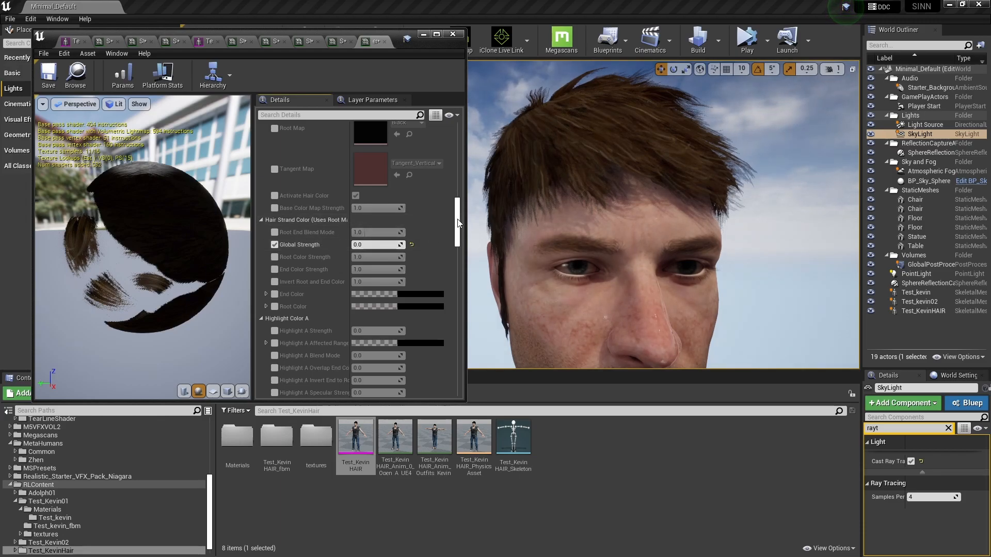
In the hair material, set Highlight A Color to bright magenta (sRGB FB5DFF) and Highlight A Strength to about 0.24
scroll(458, 222, "down", 3)
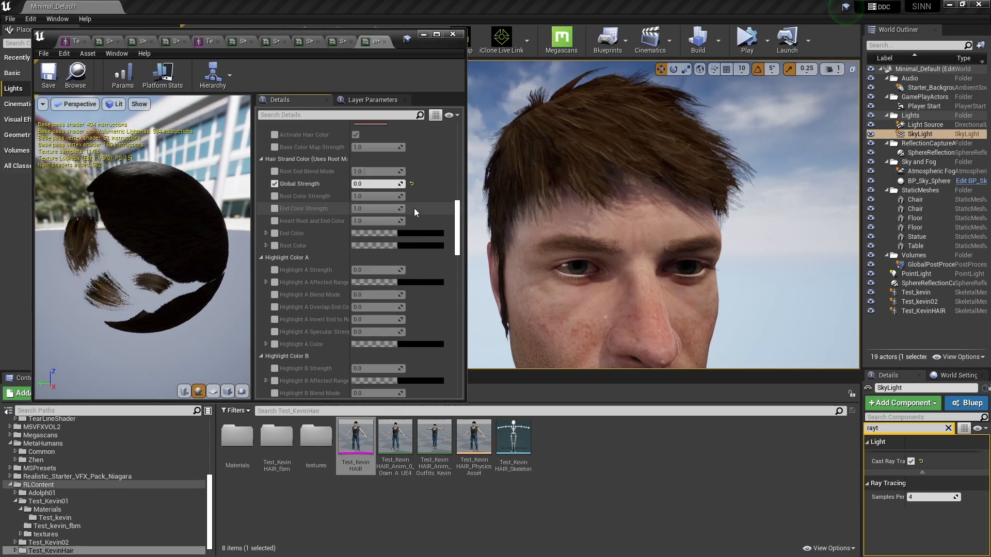
scroll(457, 221, "down", 5)
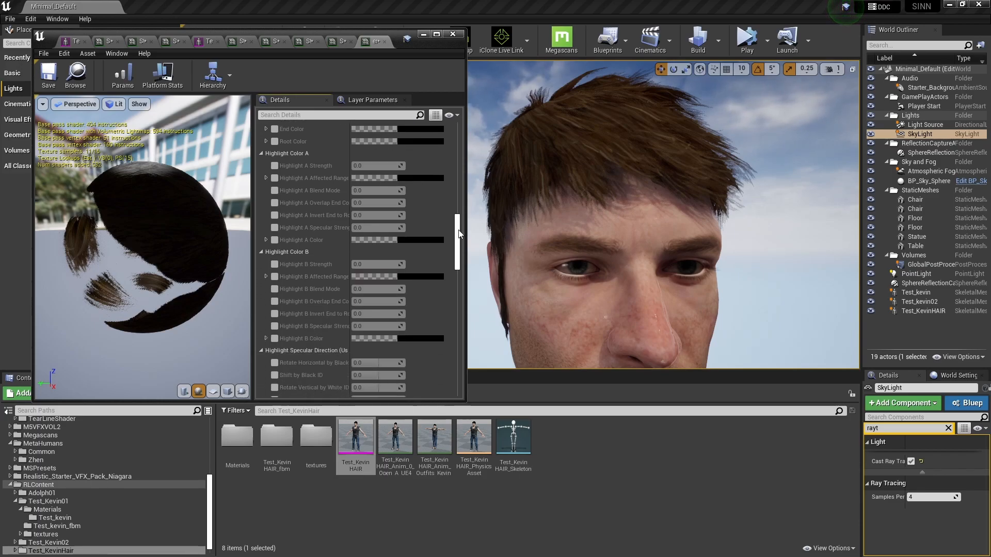
scroll(461, 221, "up", 2)
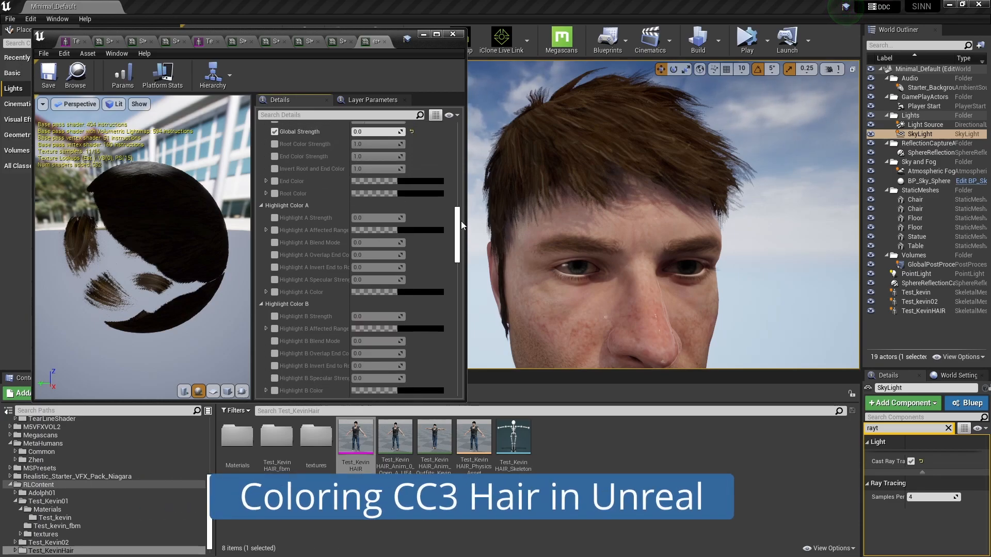
left_click(274, 292)
left_click(424, 293)
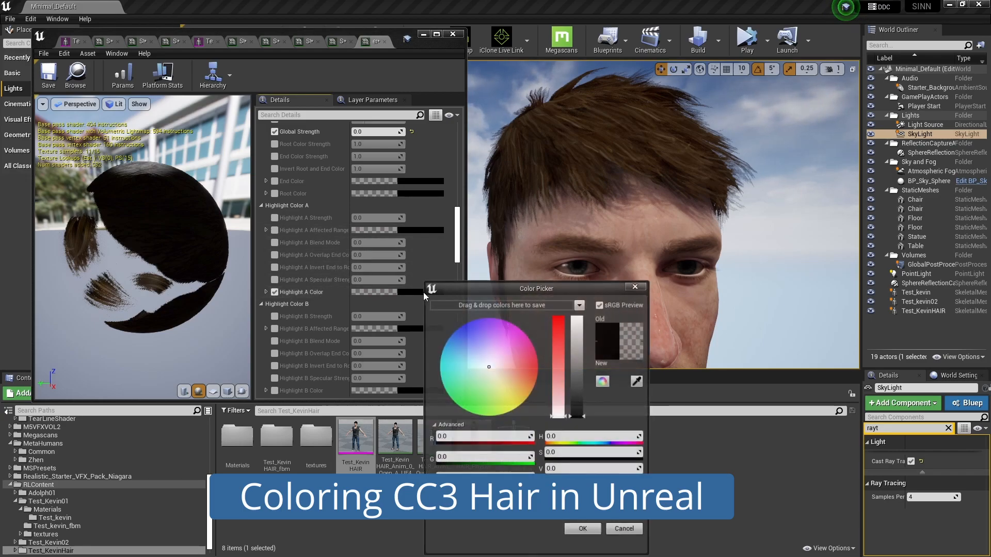
left_click(509, 328)
left_click_drag(580, 340, 578, 317)
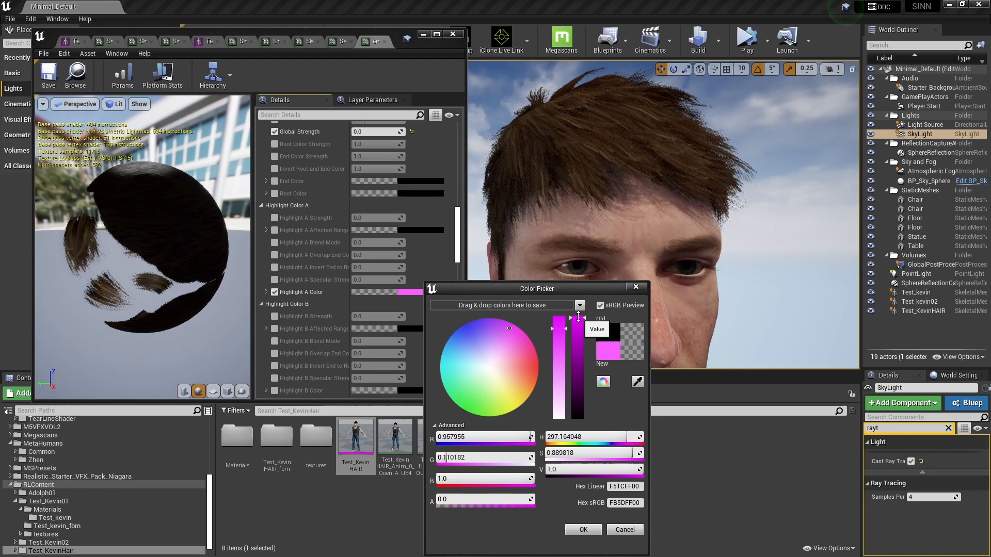
left_click(583, 530)
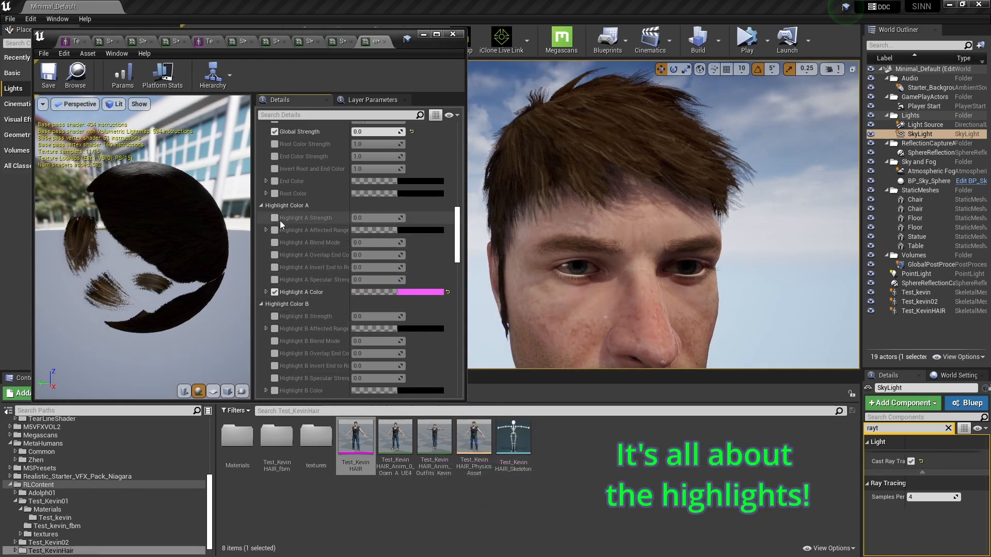
mouse_move(380, 220)
left_mouse_down()
mouse_move(405, 219)
mouse_move(365, 218)
left_mouse_up()
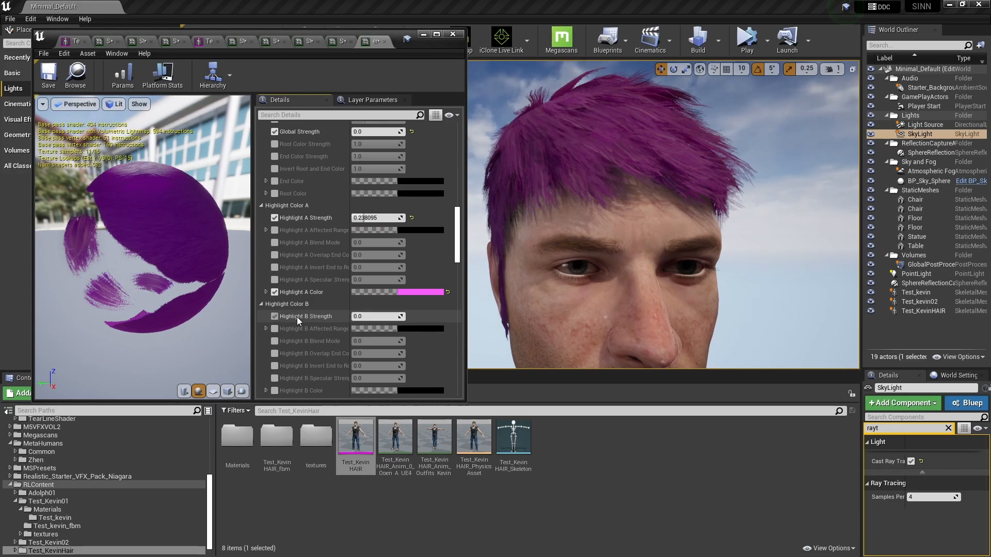
In the hair material, set Highlight B Color to blue (sRGB 5067FB) and Highlight B Strength to about 0.12
left_click_drag(364, 316, 400, 316)
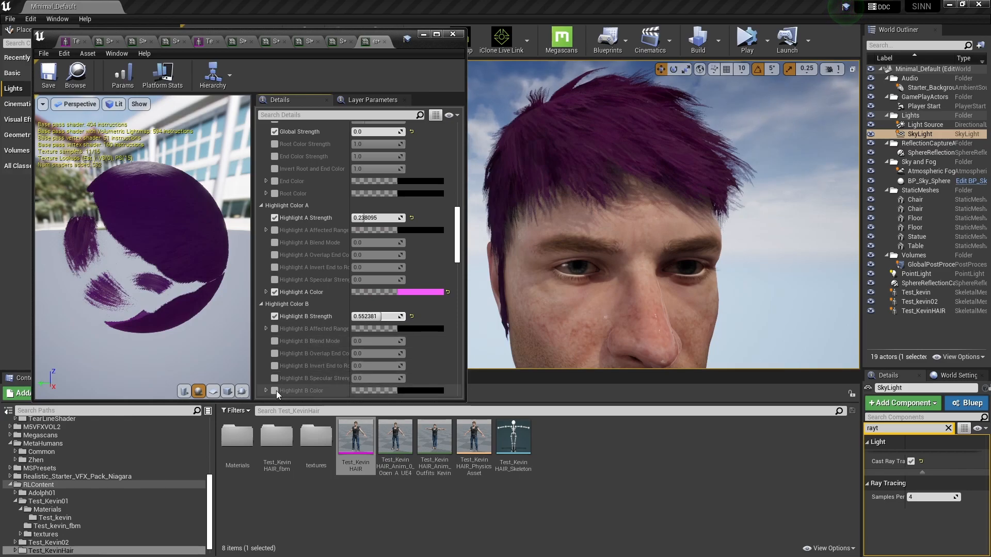
left_click(377, 392)
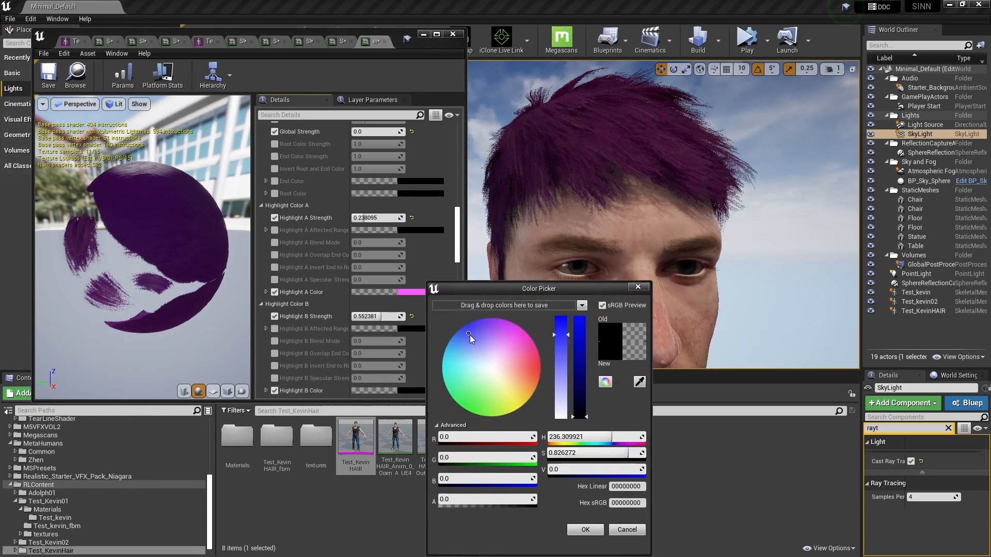
left_click(581, 330)
left_click(562, 330)
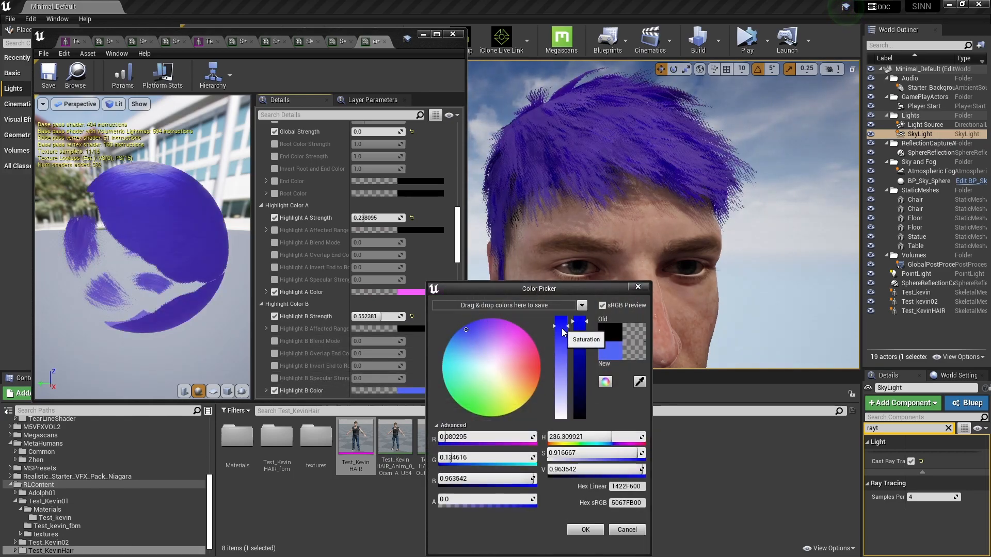
left_click(585, 529)
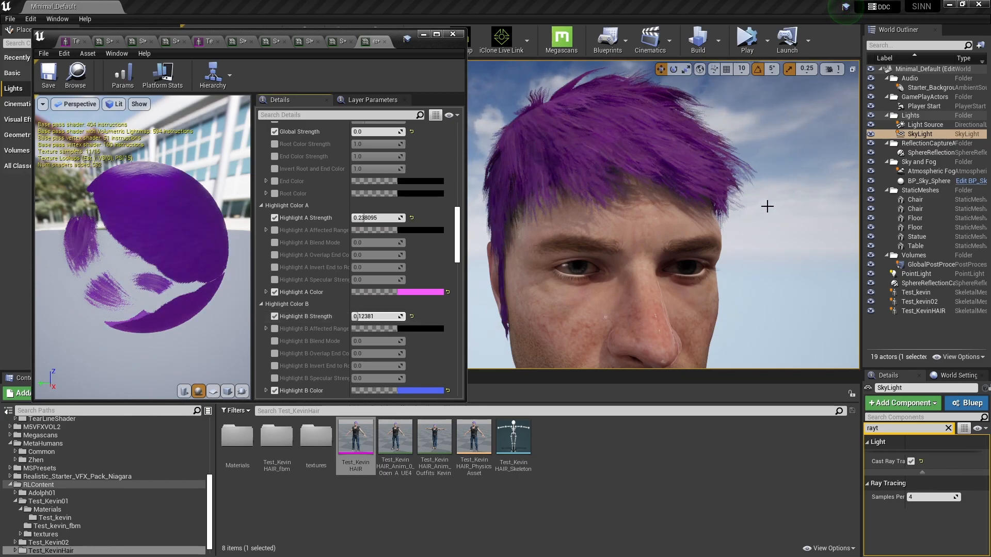
Select the PointLight, clear its details filter and set its mobility to Movable
left_click_drag(769, 207, 771, 242)
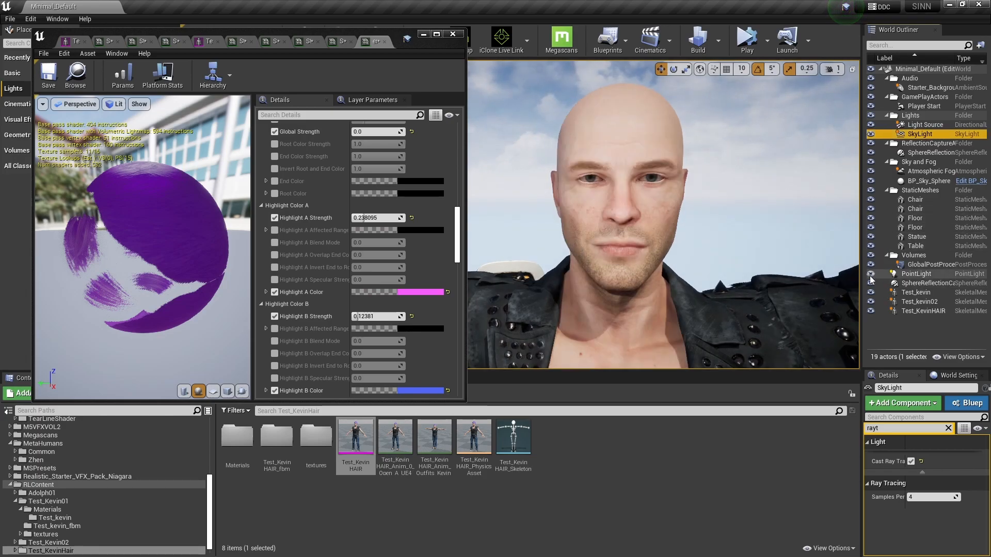
left_click(894, 276)
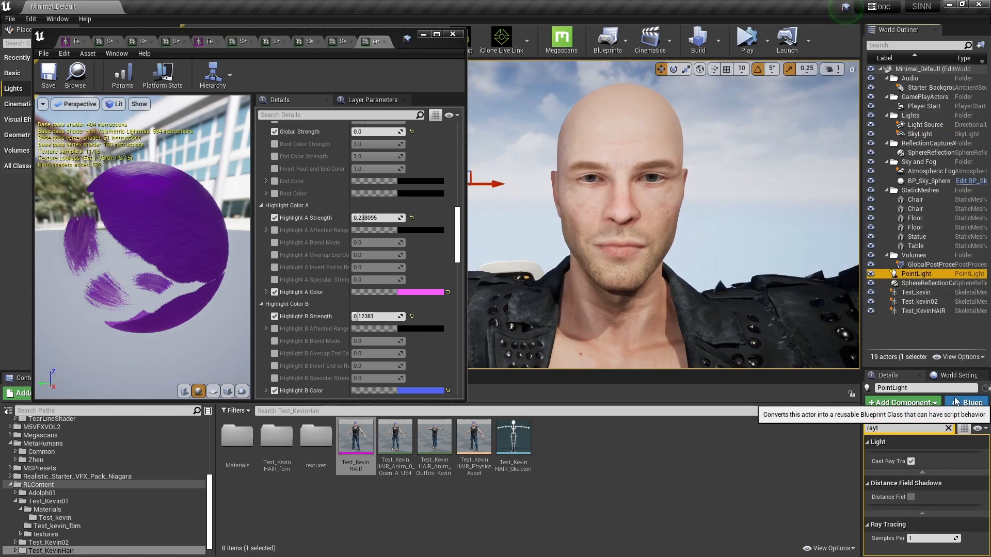
left_click(949, 429)
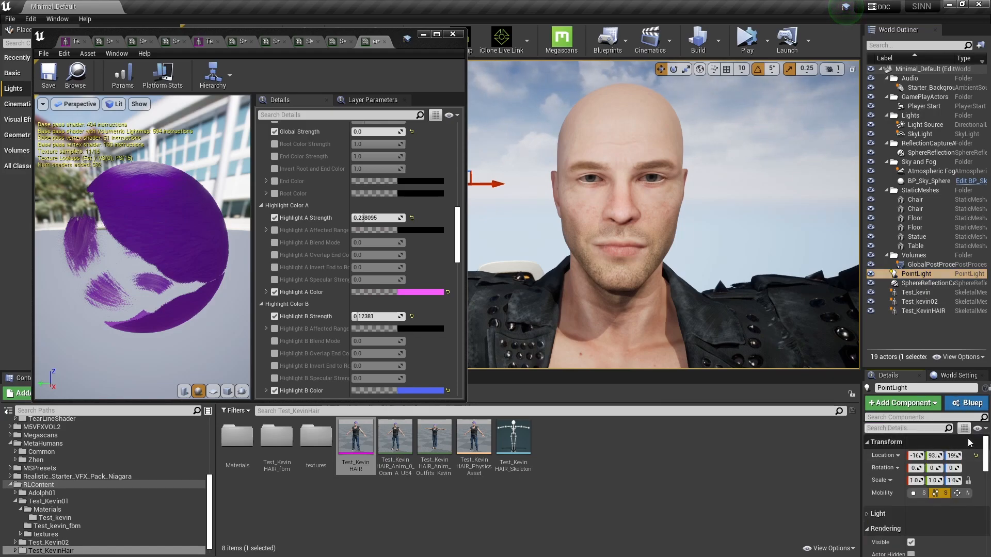
left_click(961, 493)
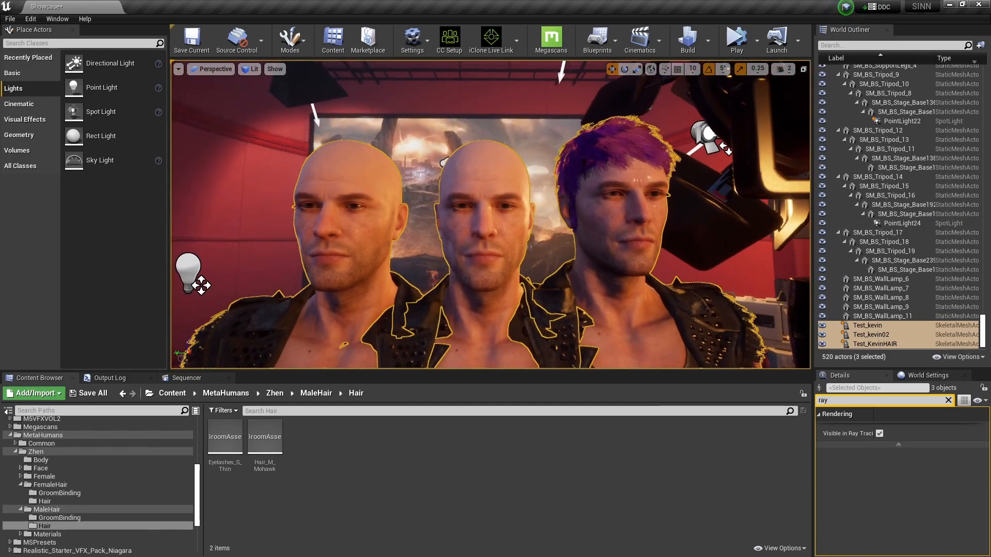
Select and hide the studio tripod light standing beside the three characters in the Showcase level
key("a")
key("d")
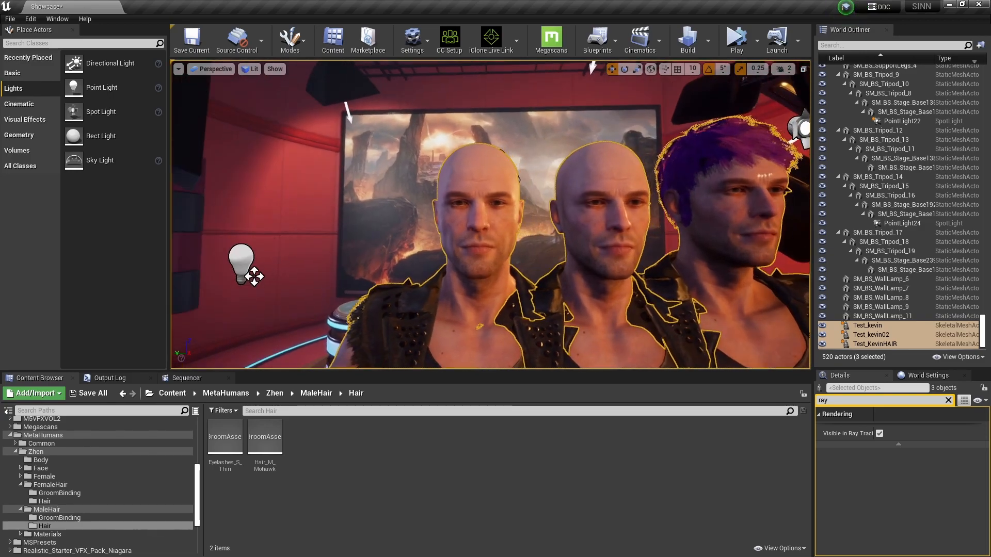
key("w")
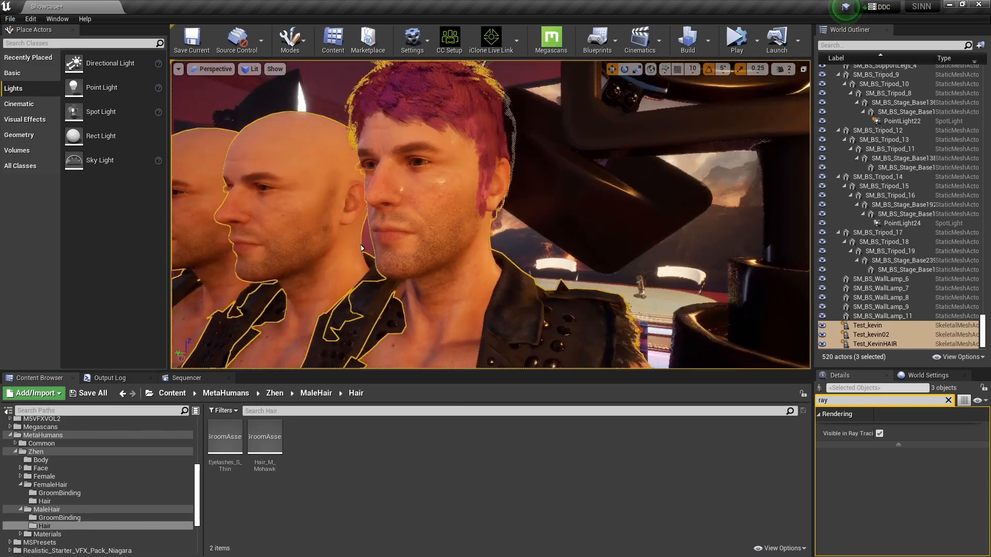
left_click(236, 280)
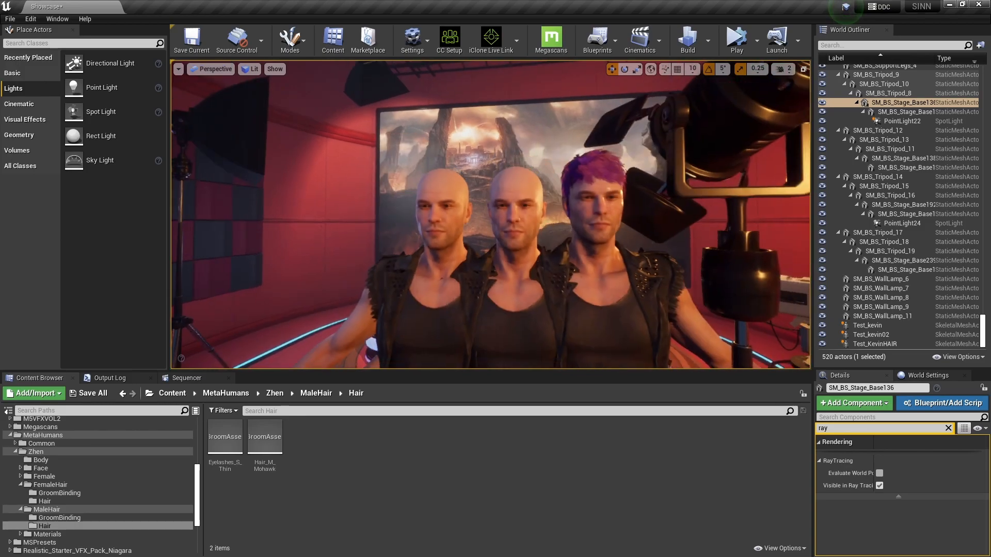
key("a")
left_click(745, 299)
Place a Rect Light in the studio near the characters, then move and rotate it towards them
left_click_drag(101, 136, 338, 198)
right_click_drag(361, 206, 443, 217)
left_click(488, 227)
left_click(820, 185)
left_click(475, 200)
left_click_drag(505, 199, 570, 232)
key("e")
key("w")
key("e")
left_click_drag(580, 268, 516, 267)
right_click_drag(516, 267, 423, 253)
Clear the details filter, widen the outliner and details area, and search the outliner for "side"
left_click(948, 429)
left_click_drag(813, 310, 595, 310)
left_click(368, 299)
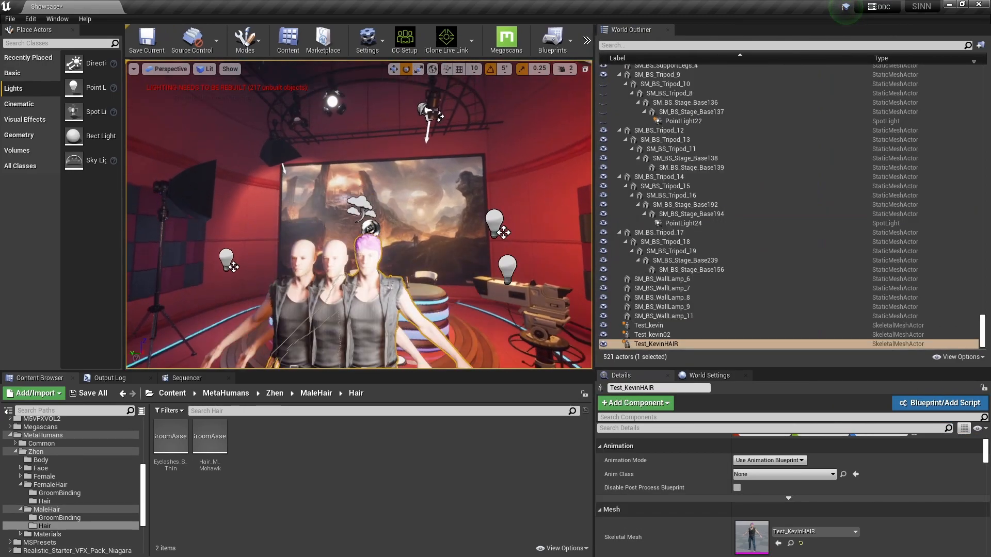
right_click_drag(367, 299, 372, 279)
left_click(535, 160)
right_click_drag(464, 206, 474, 222)
scroll(722, 206, "down", 20)
left_click(636, 45)
type("side")
Select the added light in the viewport, enter 2 for its value in the details and fine-tune its settings
left_click(423, 171)
right_click_drag(422, 170, 465, 149)
left_click(563, 191)
left_click(754, 478)
type("2")
key("Return")
left_click(851, 444)
scroll(814, 516, "down", 2)
left_click_drag(757, 454, 746, 453)
Toggle the light's visibility to compare the lighting on the characters, and hide the viewport's editor icons
right_click_drag(464, 247, 459, 206)
left_click(603, 211)
left_click(603, 212)
left_click(534, 206)
key("g")
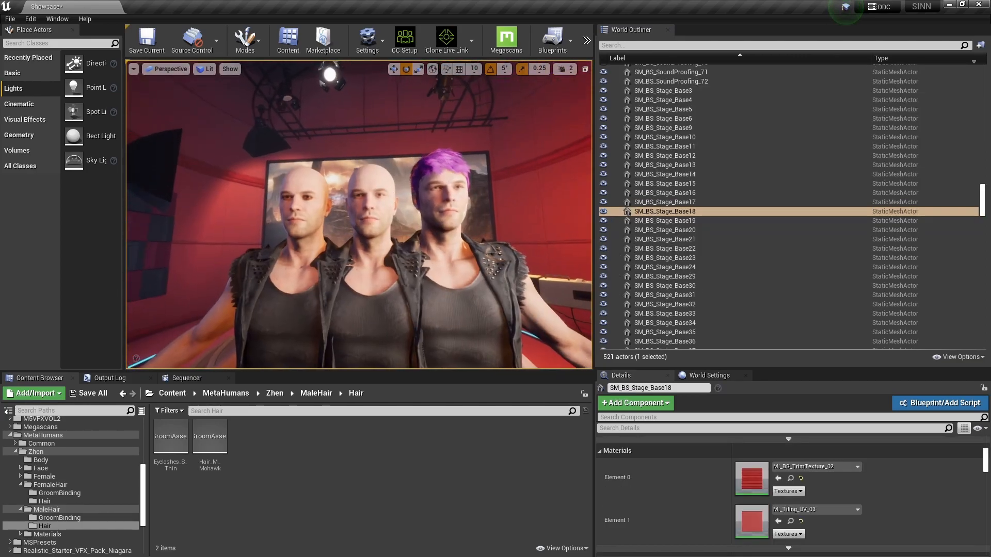
Enlarge the viewport and frame the faces of all three characters for comparison
right_click_drag(534, 207, 555, 206)
left_click_drag(594, 199, 924, 199)
left_click_drag(579, 371, 579, 475)
mouse_move(593, 379)
right_mouse_down()
mouse_move(601, 372)
mouse_move(593, 379)
right_mouse_up()
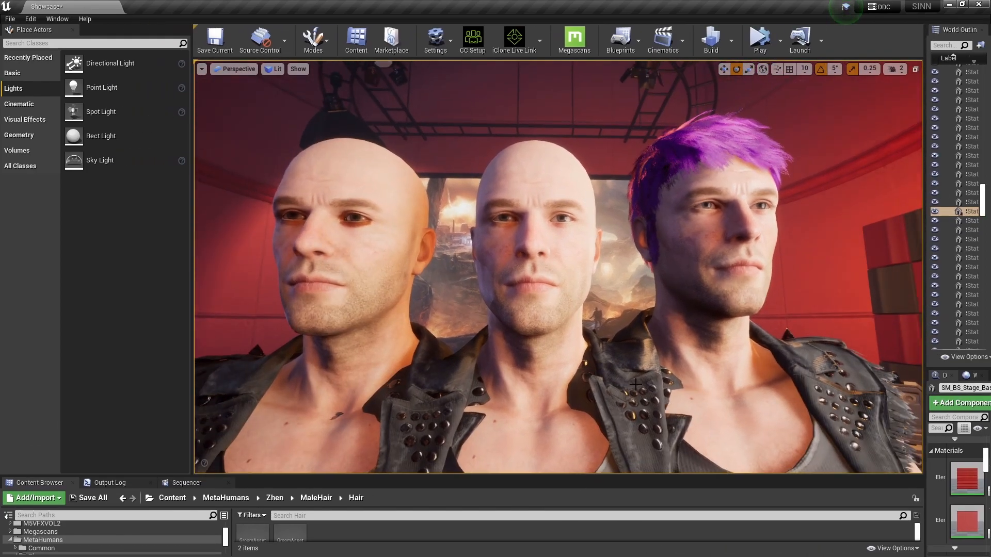
right_click_drag(635, 384, 635, 397)
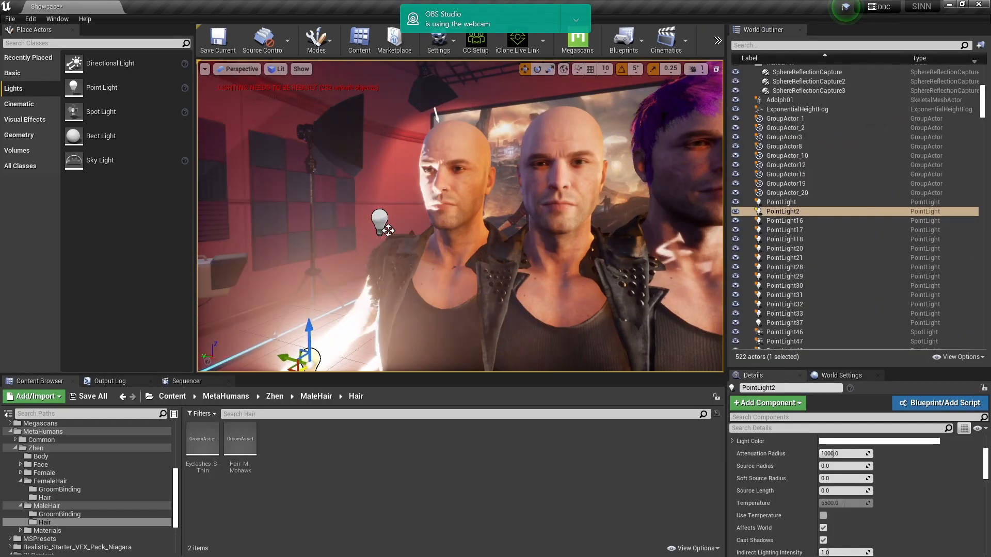
Raise PointLight2 from the floor and shift it sideways to stand beside the characters at head height
right_click_drag(381, 268, 381, 262)
left_click_drag(374, 258, 374, 178)
left_click_drag(343, 217, 310, 217)
mouse_move(394, 222)
right_mouse_down()
mouse_move(371, 222)
mouse_move(413, 222)
right_mouse_up()
scroll(895, 473, "up", 2)
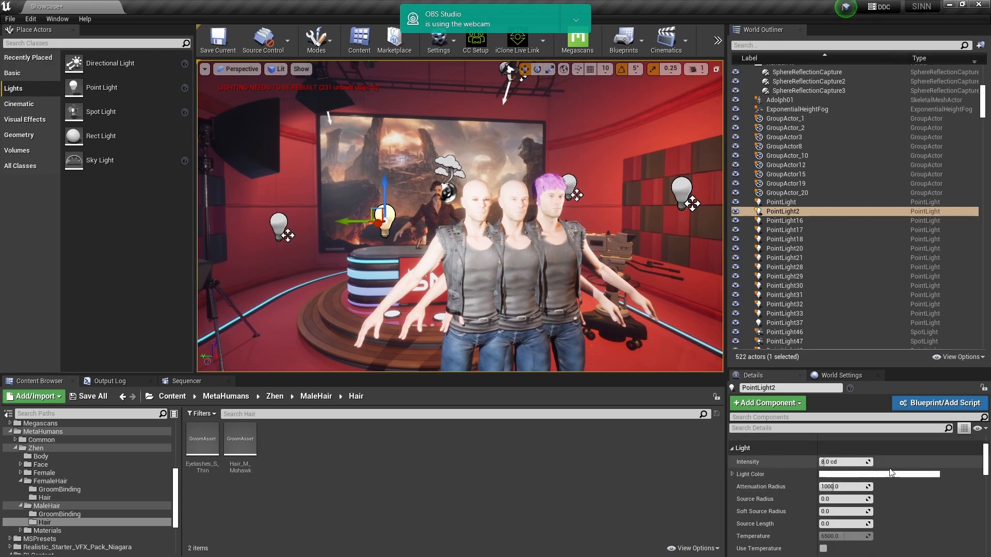
Reduce PointLight2's intensity to 0.2 cd and bring the three faces into close view
left_click(854, 462)
type("1")
key("Return")
mouse_move(568, 248)
right_mouse_down()
mouse_move(521, 248)
mouse_move(560, 247)
right_mouse_up()
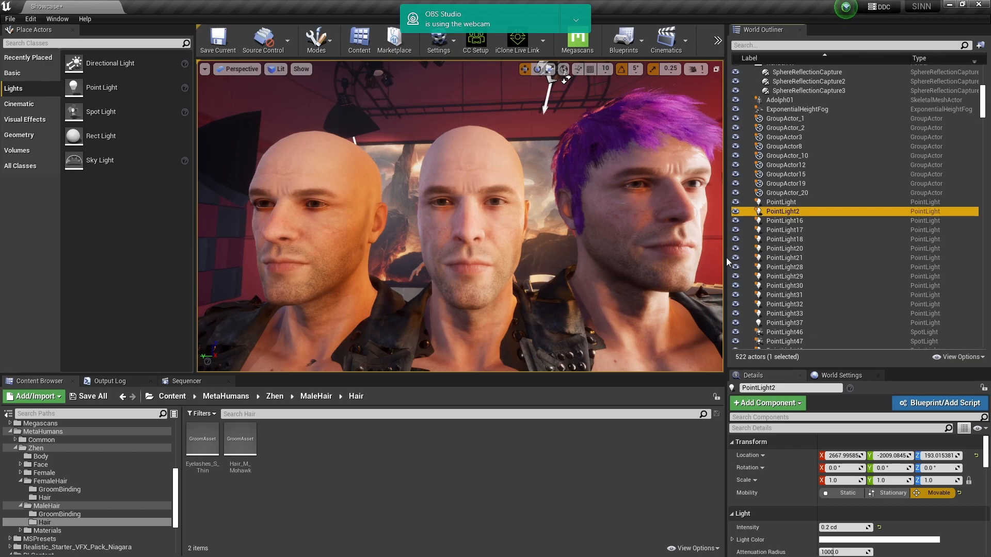
Set PointLight2's intensity to 0.3 cd and toggle its visibility off and on to compare the lighting
left_click(835, 528)
mouse_move(835, 528)
left_mouse_down()
mouse_move(859, 528)
mouse_move(827, 528)
left_mouse_up()
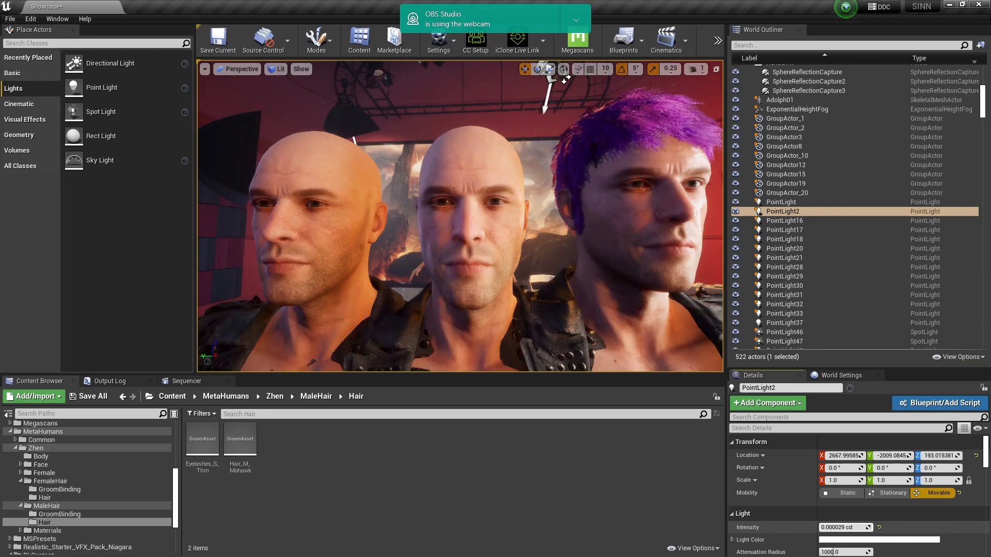
type("0.3")
key("Return")
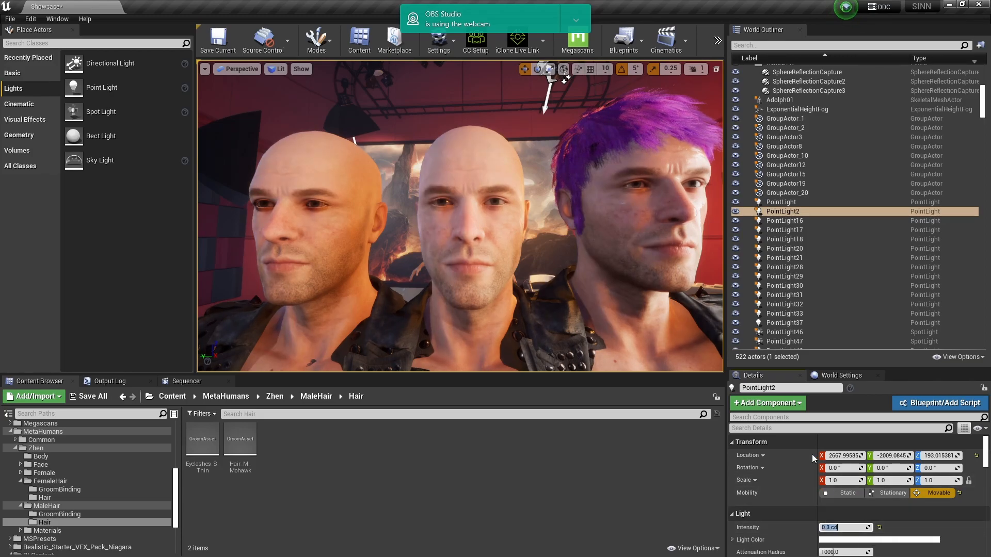
left_click(735, 211)
left_click(736, 211)
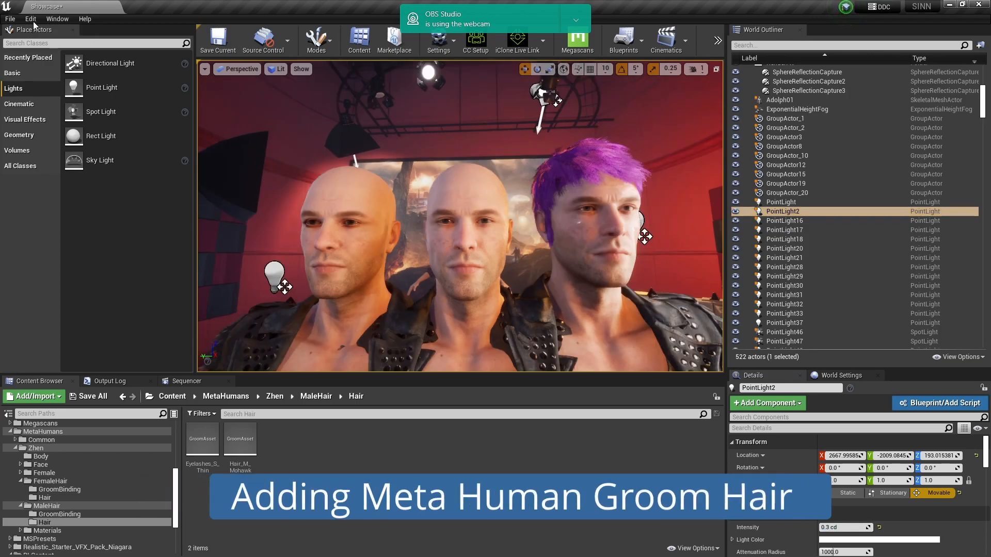
Search the plugins for "alemb", enable the Alembic Groom Importer plugin and restart the editor
left_click(31, 18)
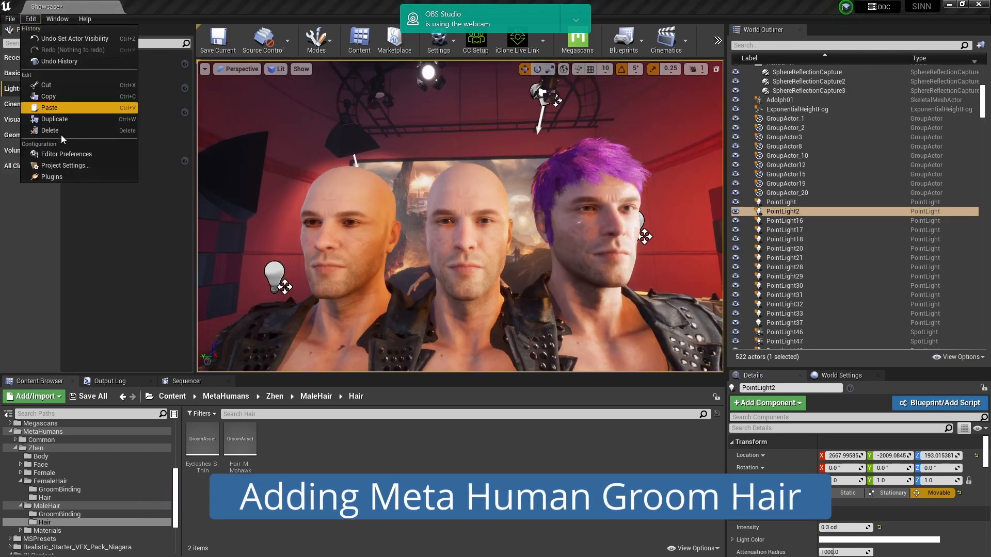
left_click(52, 177)
left_click_drag(488, 72, 414, 77)
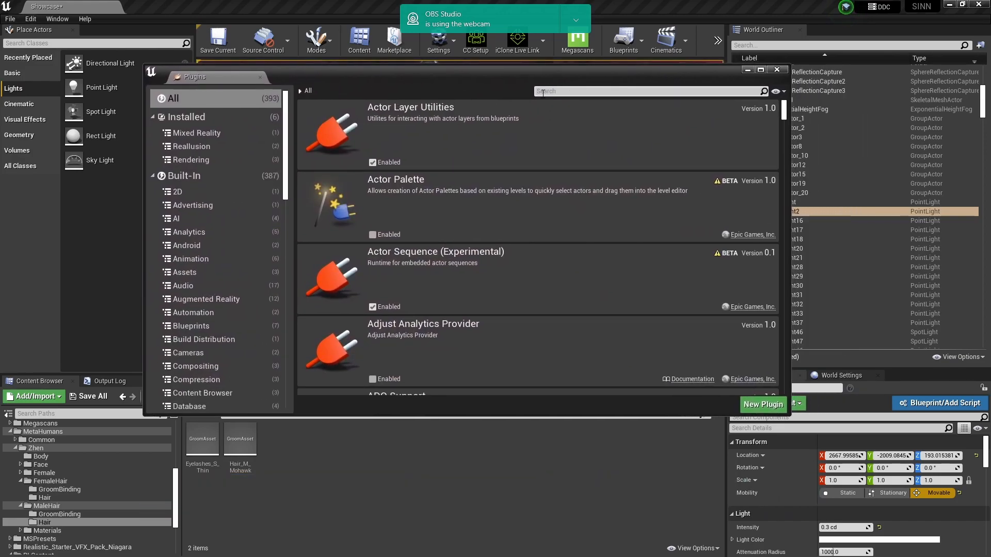
type("b")
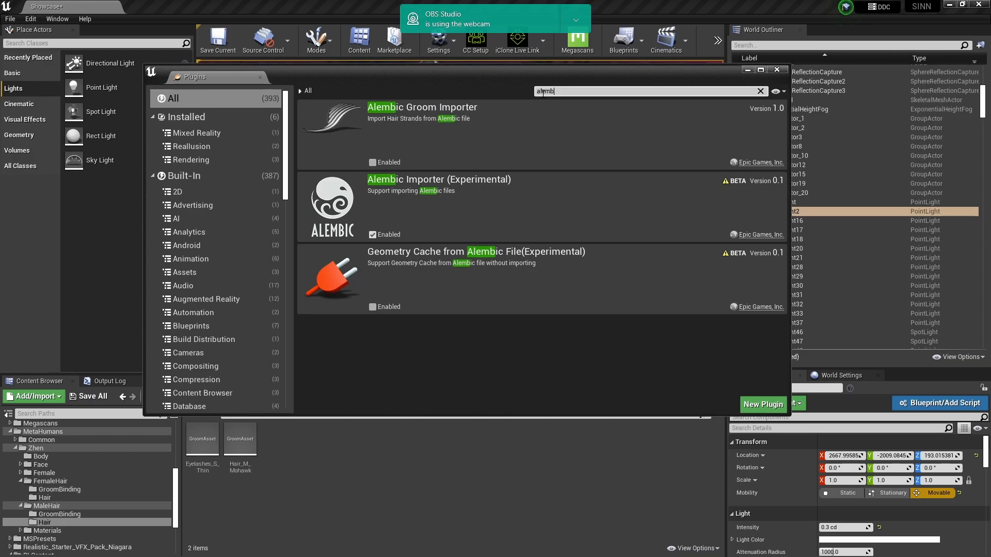
left_click(372, 162)
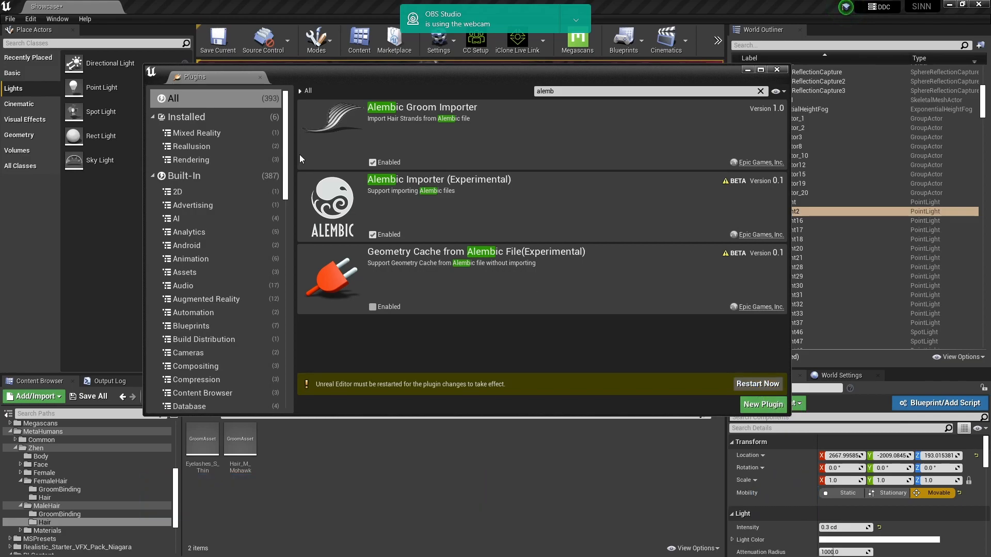
left_click(741, 384)
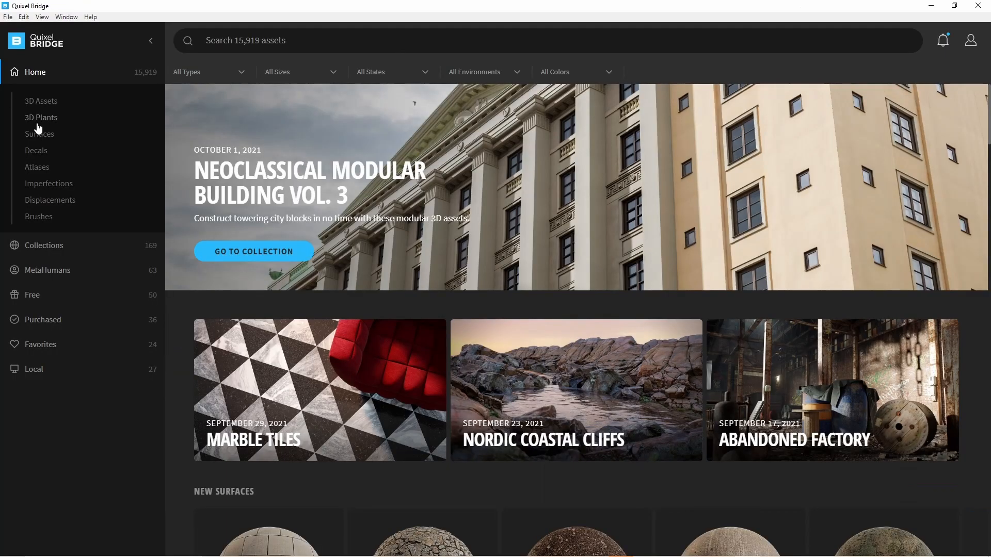
Switch to Quixel Bridge and open the Zhen MetaHuman from the My MetaHumans collection
left_click(39, 270)
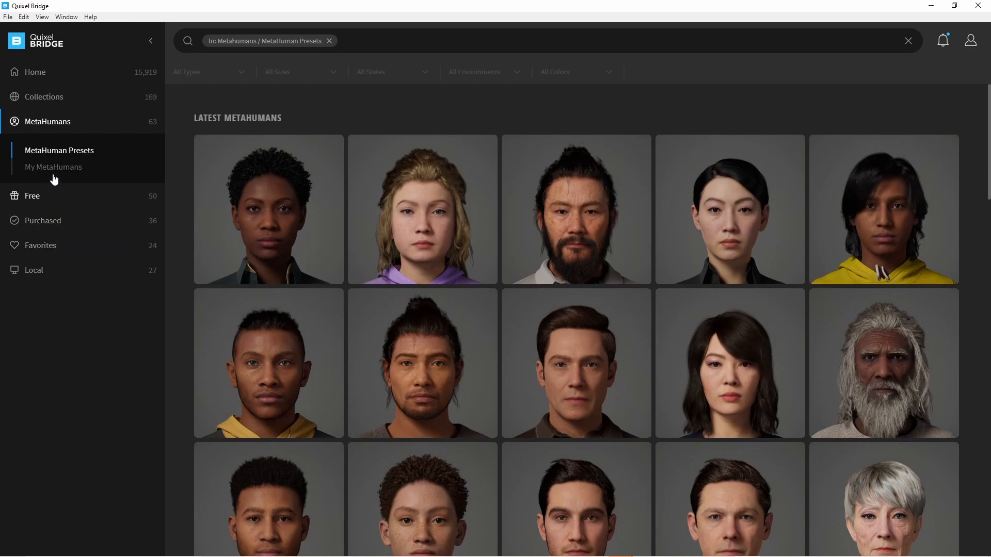
left_click(60, 168)
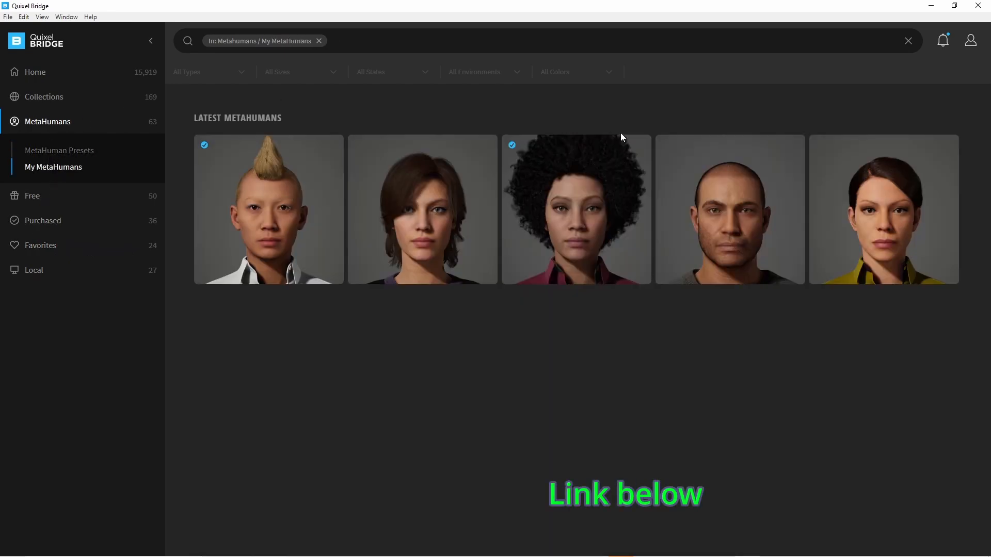
left_click(285, 216)
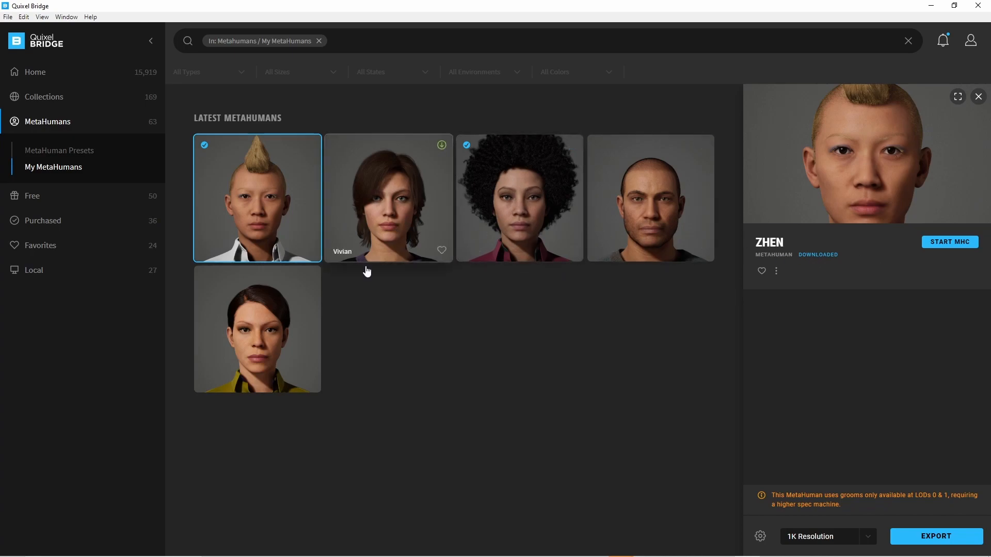
Open the Fenster MetaHuman in My MetaHumans and check its download resolution options
left_click(629, 196)
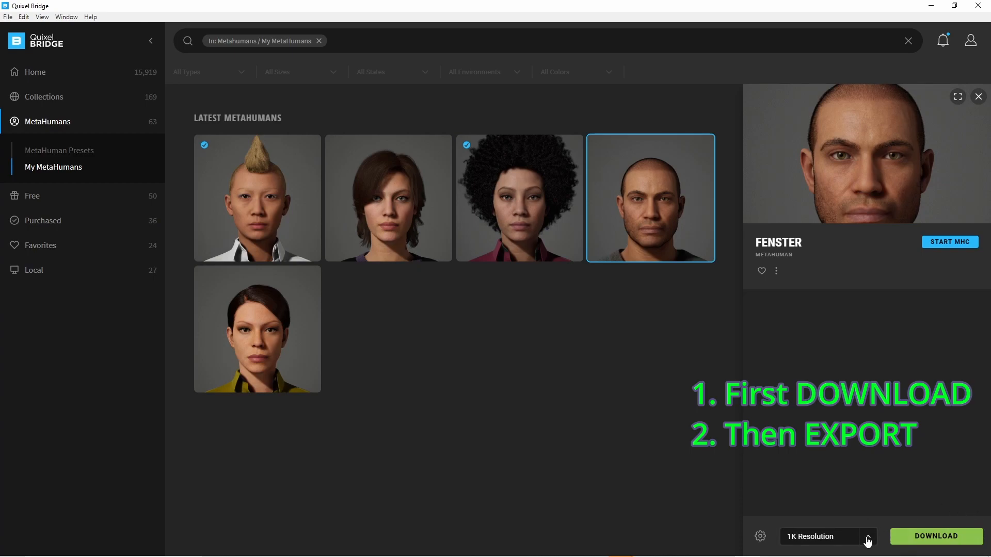
left_click(867, 538)
left_click(884, 521)
Try to export the Zhen MetaHuman at 1K Resolution and dismiss the notifications
left_click(270, 204)
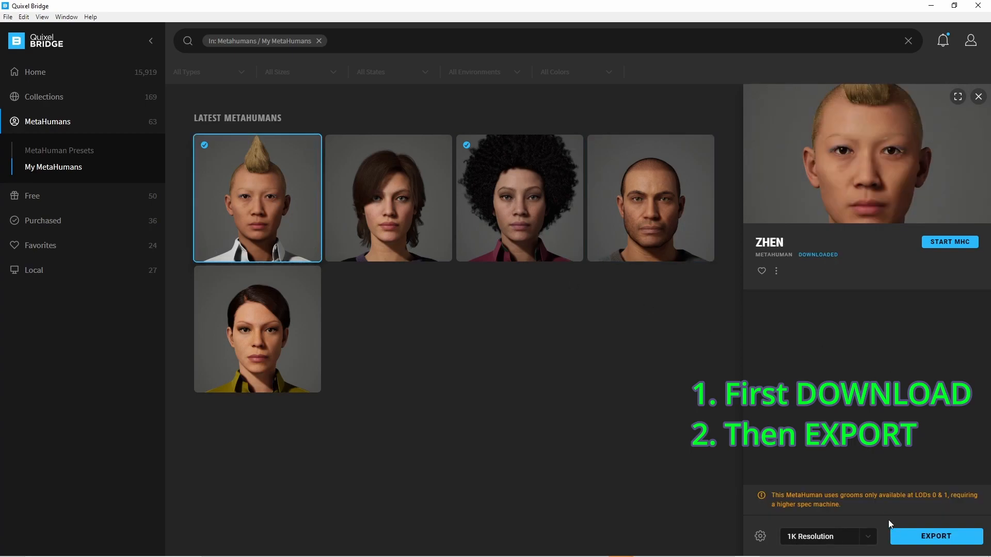
left_click(966, 537)
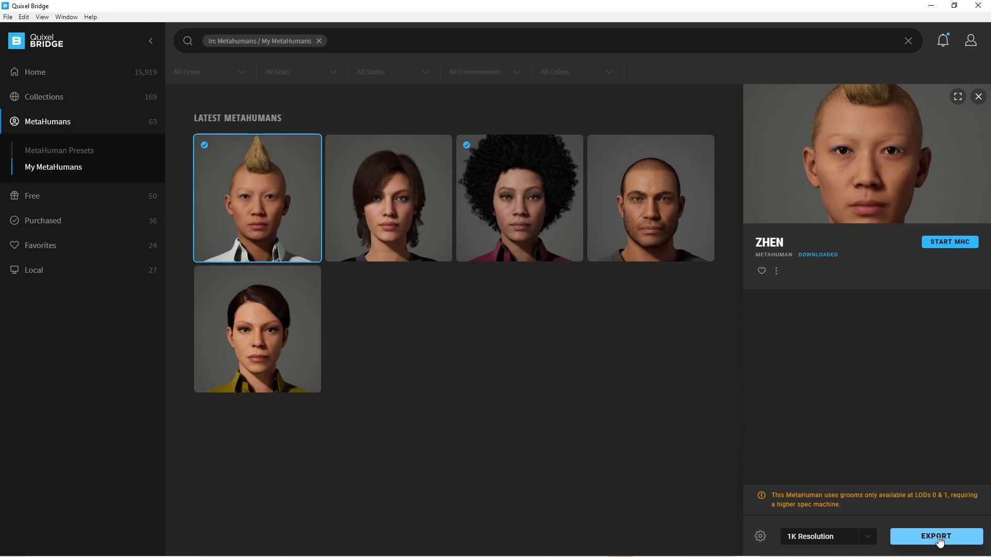
left_click(939, 542)
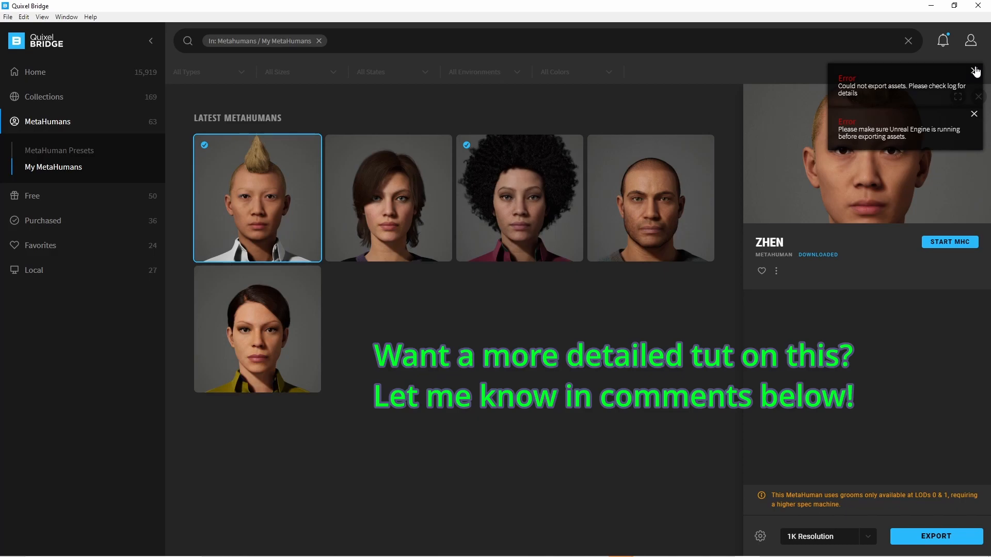
left_click(974, 71)
left_click(974, 72)
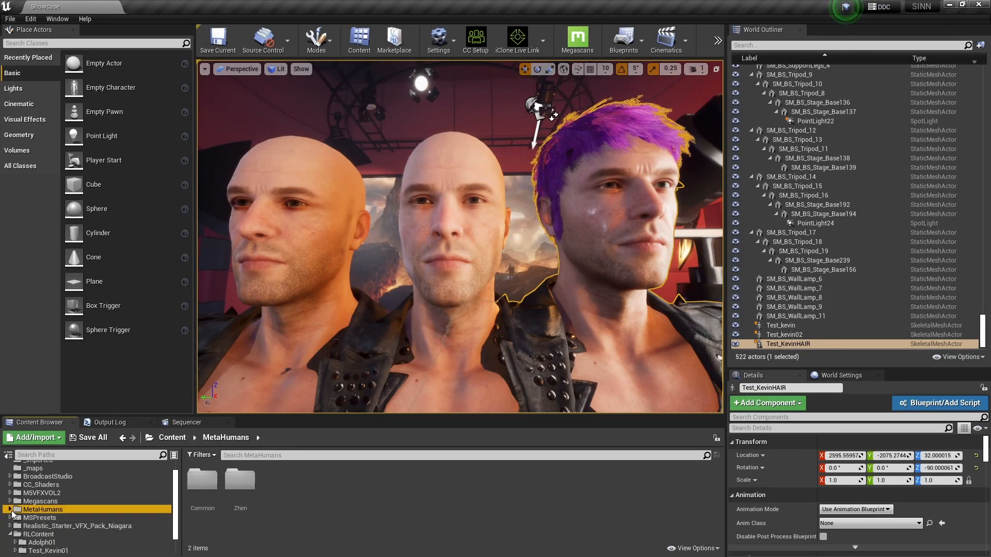
Switch to Unreal Engine and open the MetaHumans/Zhen/MaleHair/Hair folder in the project content
left_click(16, 526)
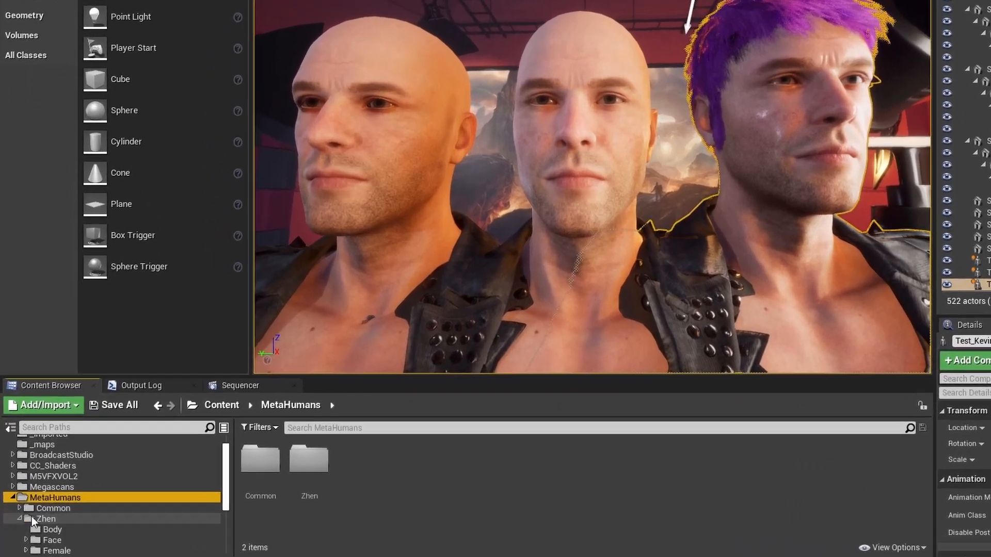
scroll(70, 534, "down", 1)
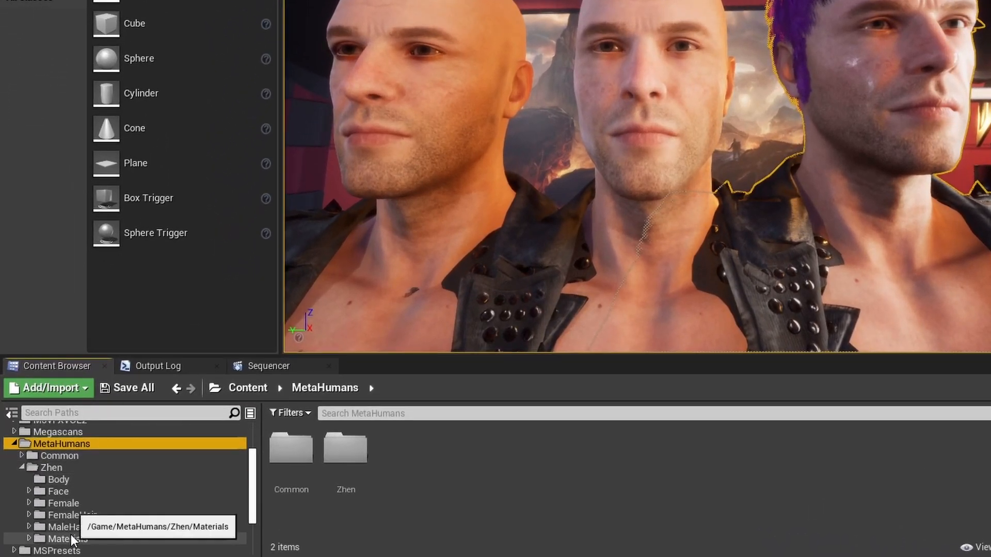
left_click(69, 527)
left_click(30, 526)
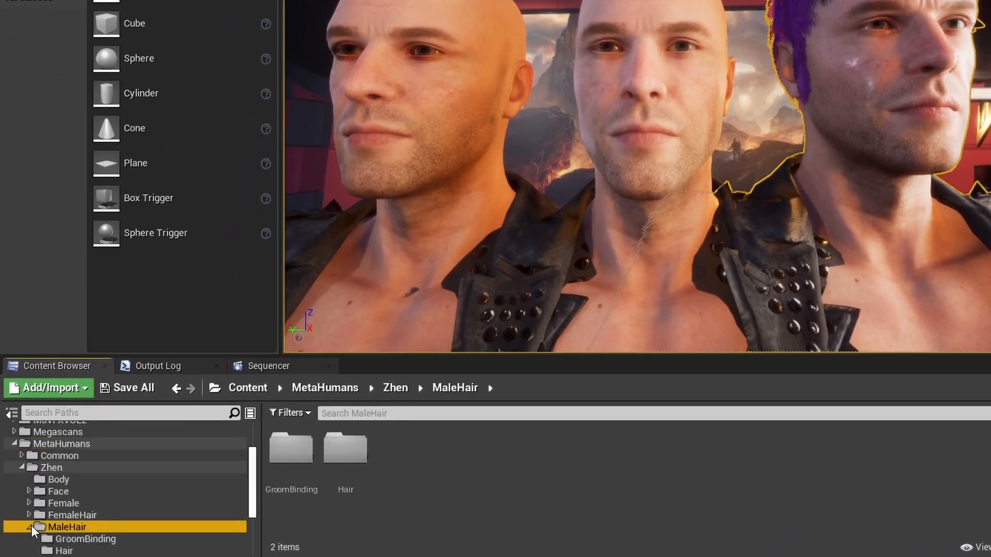
left_click(69, 551)
Place the Hair_M_Mohawk groom in the level and move its actor closer to the three characters' heads
left_click(350, 456)
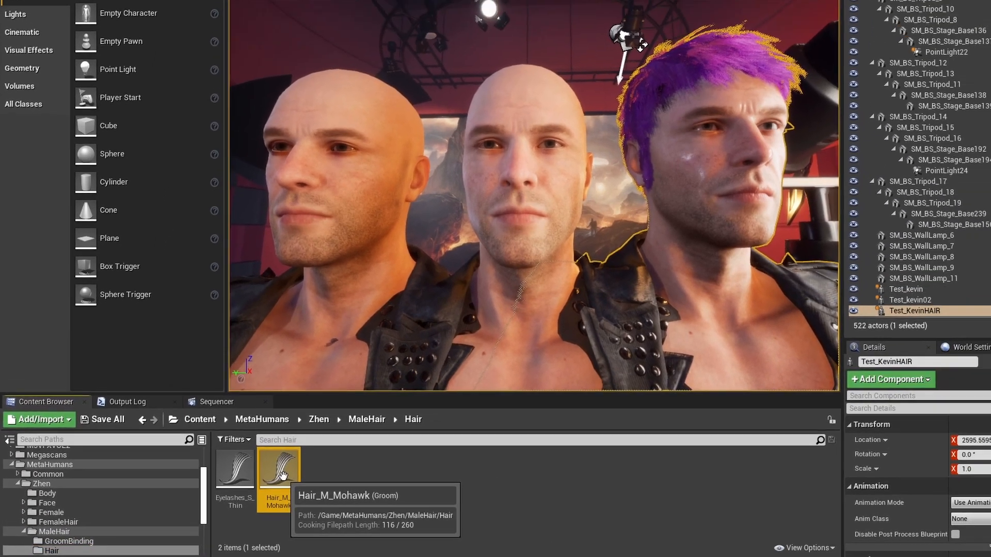
left_click_drag(282, 475, 487, 201)
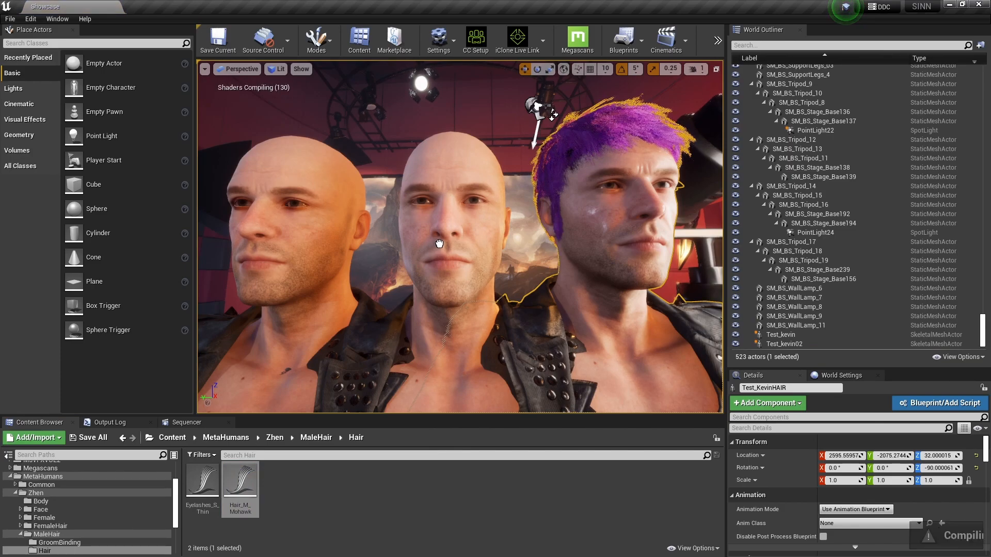
left_click_drag(439, 243, 439, 243)
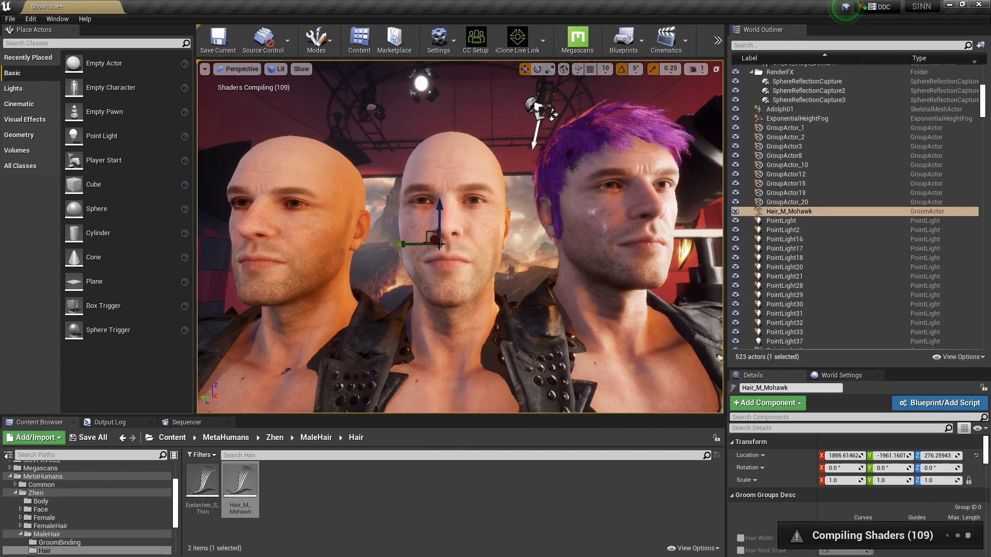
right_click_drag(439, 244, 500, 240)
left_click_drag(286, 241, 390, 207)
right_click_drag(390, 206, 390, 180)
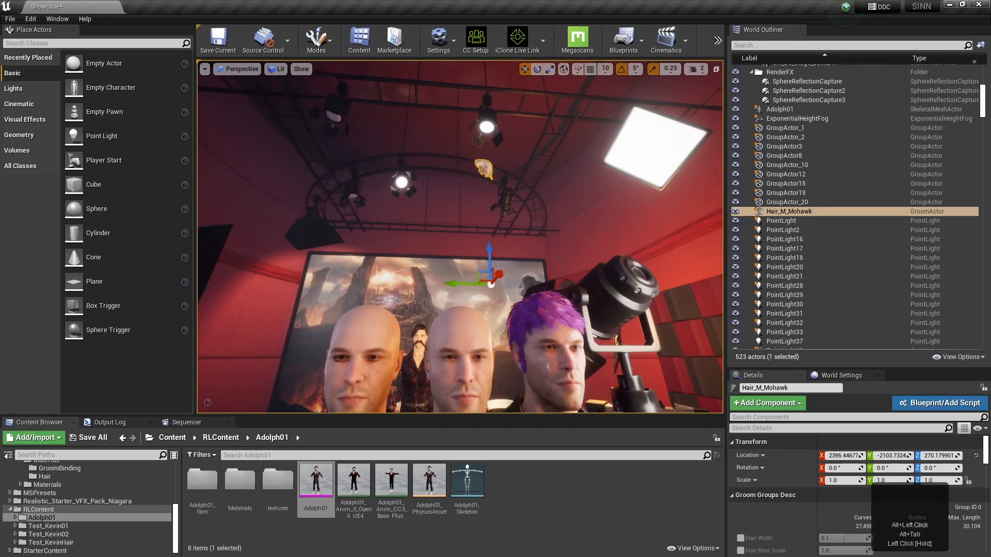
Move the Hair_M_Mohawk actor's pivot onto the hair and set it as the pivot offset
left_click(489, 245)
left_click_drag(490, 244, 489, 246)
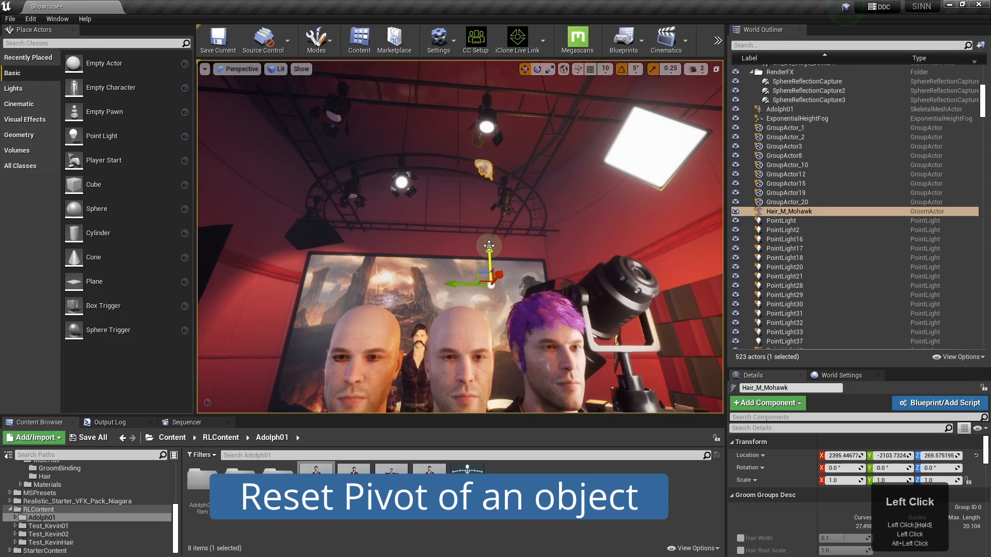
middle_click_drag(489, 247, 483, 164, "alt")
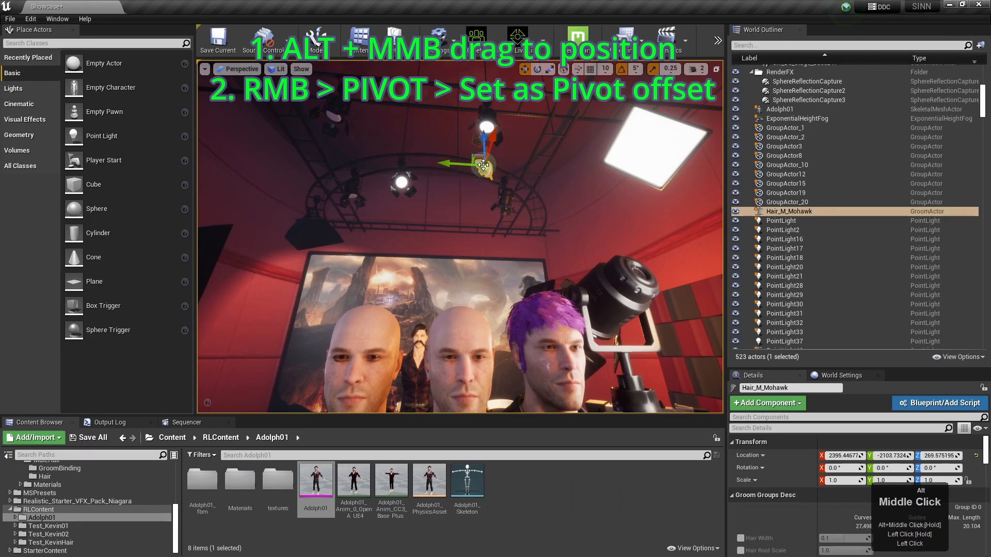
right_click(483, 165)
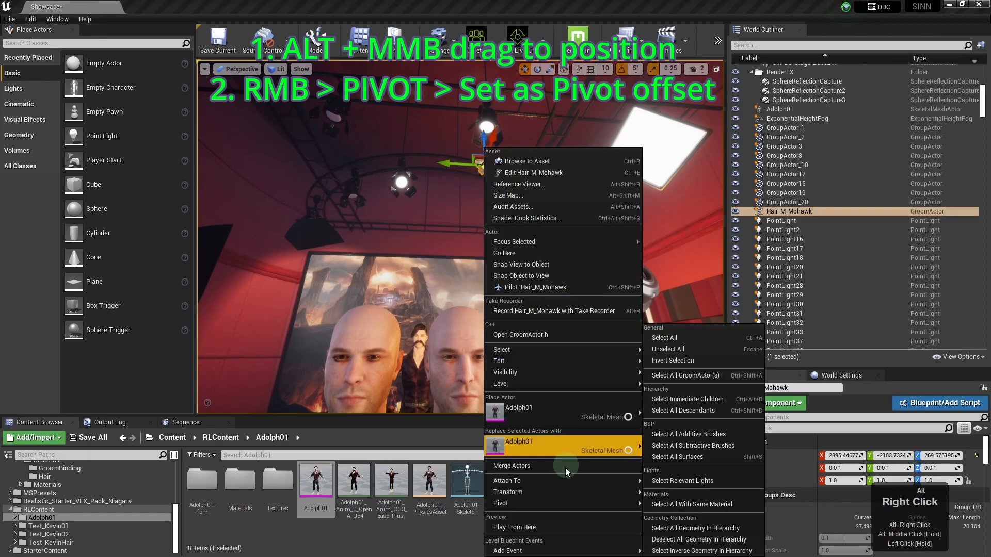
mouse_move(562, 505)
left_click(682, 503)
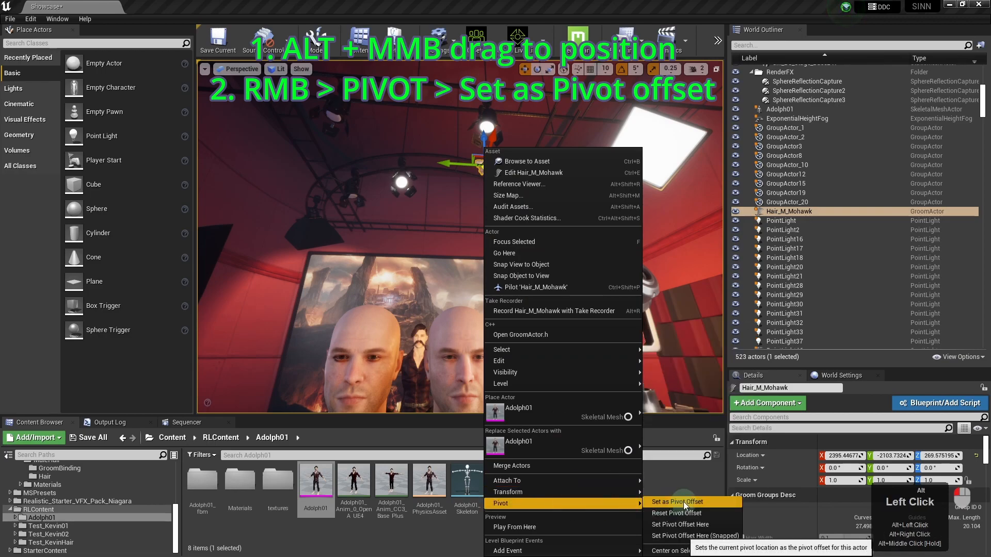
Lower the mohawk groom towards the heads and attach it to the head bone of Test_kevin02
left_click_drag(483, 135, 485, 217)
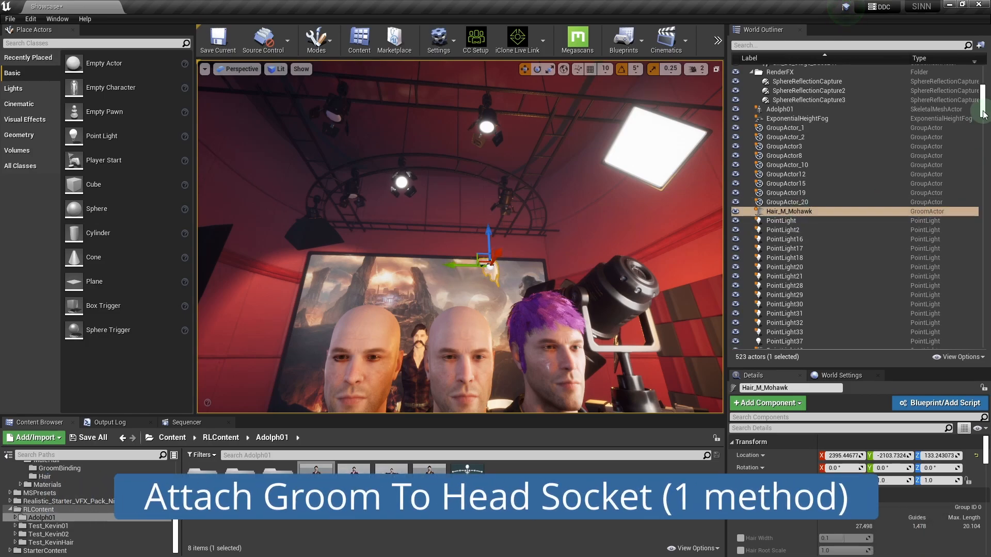
left_click_drag(986, 116, 985, 87)
left_click_drag(778, 219, 785, 338)
scroll(788, 315, "down", 2)
scroll(788, 315, "down", 15)
scroll(805, 310, "down", 20)
scroll(823, 320, "down", 15)
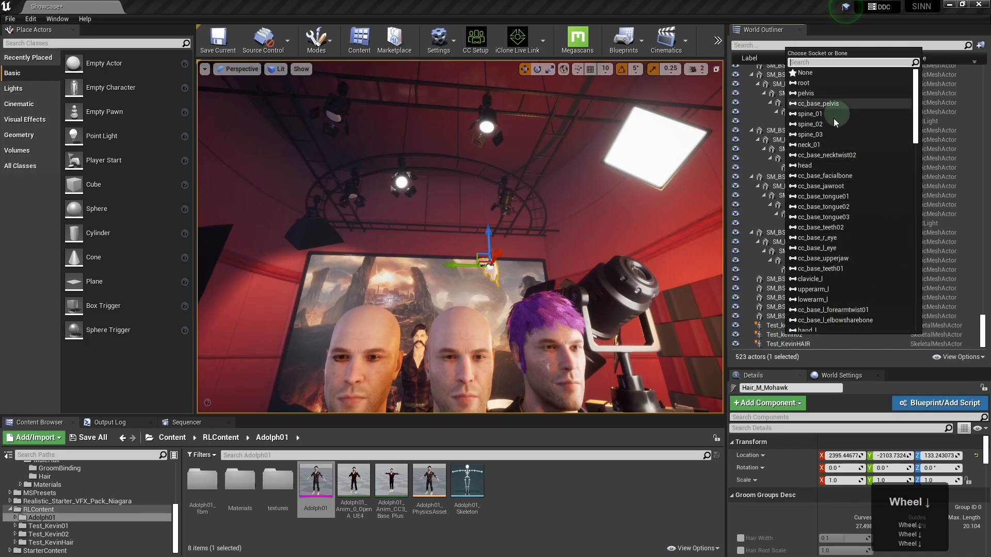
left_click(808, 165)
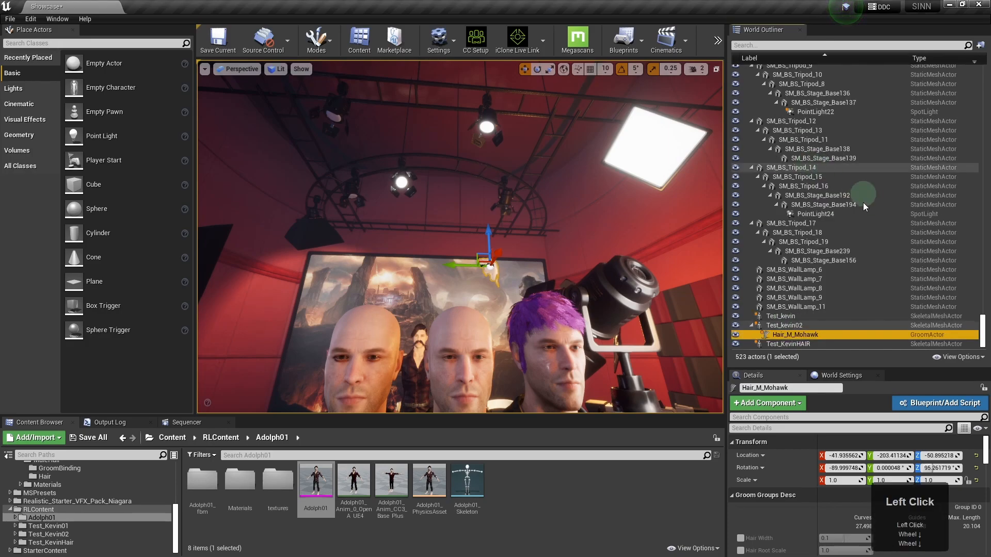
Rotate and move the mohawk groom until it sits on the middle character's head
left_click_drag(498, 253, 421, 226)
left_click_drag(458, 165, 458, 270)
key("e")
left_click_drag(407, 289, 314, 284)
key("w")
right_click_drag(315, 285, 361, 285)
left_click_drag(384, 304, 418, 304)
right_click_drag(418, 304, 361, 294)
left_click_drag(462, 268, 462, 279)
right_click_drag(462, 279, 547, 278)
Set the mohawk groom's X scale to 1.1, refine the scaling in the viewport and nudge its position
left_click(839, 480)
type("1.1")
key("Return")
key("e")
key("r")
left_click_drag(643, 276, 654, 276)
right_click_drag(654, 277, 547, 268)
key("w")
left_click_drag(454, 230, 457, 230)
Set the mohawk groom's Y scale to 1.1 and fine-tune the value
right_click_drag(457, 230, 877, 294)
left_click(889, 481)
type("1.1")
key("Return")
left_click_drag(877, 482, 897, 482)
Check the mohawk's fit from behind the heads and adjust its scale to 1.13 in X and 1.2 in Y
right_click_drag(464, 289, 174, 315)
key("d")
key("d")
key("s")
key("d")
key("s")
key("ctrl+z")
key("d")
mouse_move(464, 309)
right_mouse_down()
mouse_move(512, 319)
mouse_move(464, 309)
right_mouse_up()
left_click(841, 481)
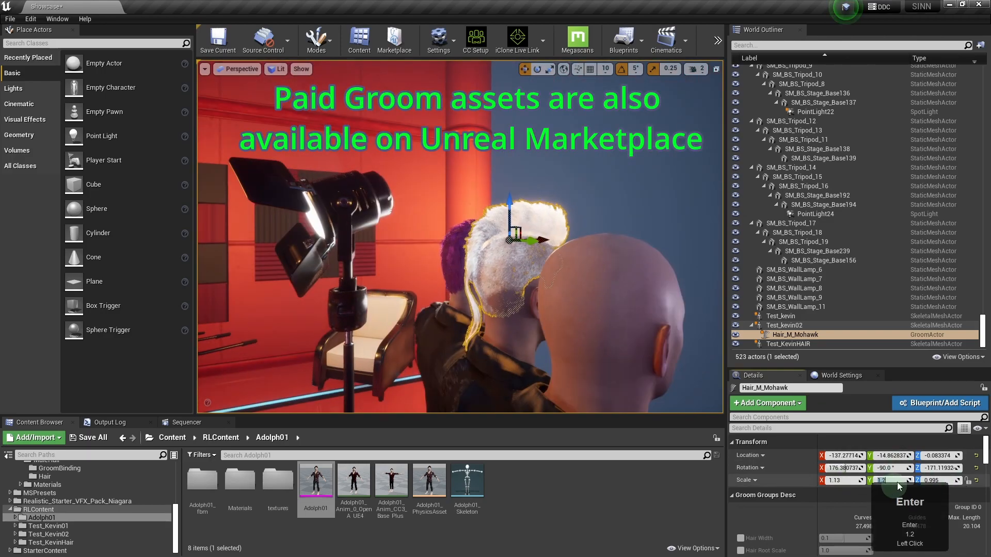
Nudge the mohawk groom into line with the back of the head and refine its Y scale to 1.1625
right_click_drag(516, 289, 423, 222)
left_click_drag(421, 216, 425, 216)
right_click_drag(425, 216, 668, 169)
key("d")
key("w")
key("a")
key("d")
key("s")
key("s")
key("s")
key("a")
key("w")
key("a")
left_click(878, 480)
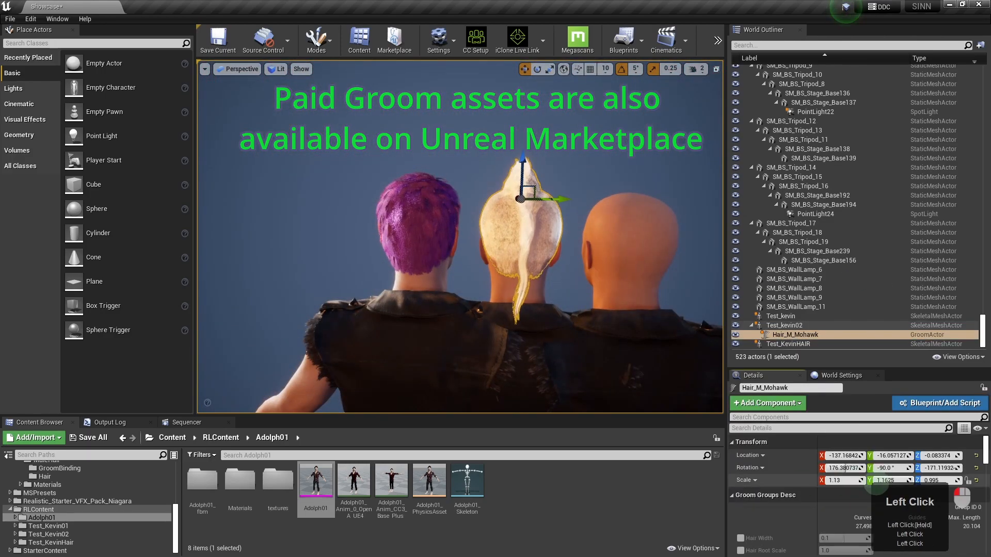
Select Test_kevin02, move its pivot up to the upper body and set it as the pivot offset
right_click_drag(464, 288, 121, 236)
key("d")
left_click(784, 325)
scroll(583, 366, "down", 5)
key("ctrl+z")
scroll(583, 366, "down", 4)
key("alt")
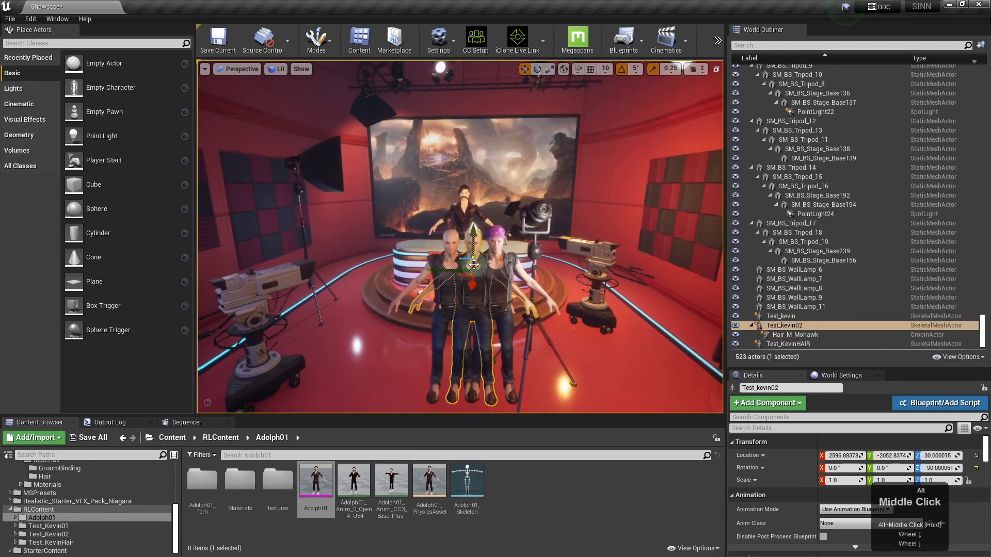
right_click(472, 265, "alt")
mouse_move(557, 502)
left_click(665, 504, "alt")
Raise Test_kevin02 to a Z location of about 35.4 and inspect the attached mohawk from the side
right_click(493, 314)
right_click_drag(493, 313, 598, 330)
key("a")
key("w")
key("a")
key("w")
key("w")
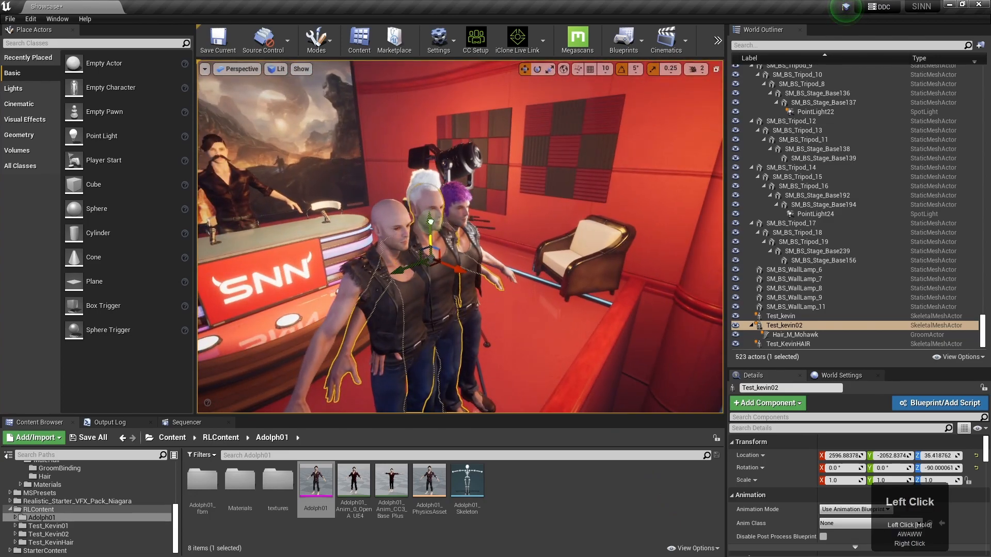
scroll(430, 221, "up", 2)
scroll(444, 258, "down", 1)
right_click_drag(460, 289, 413, 266)
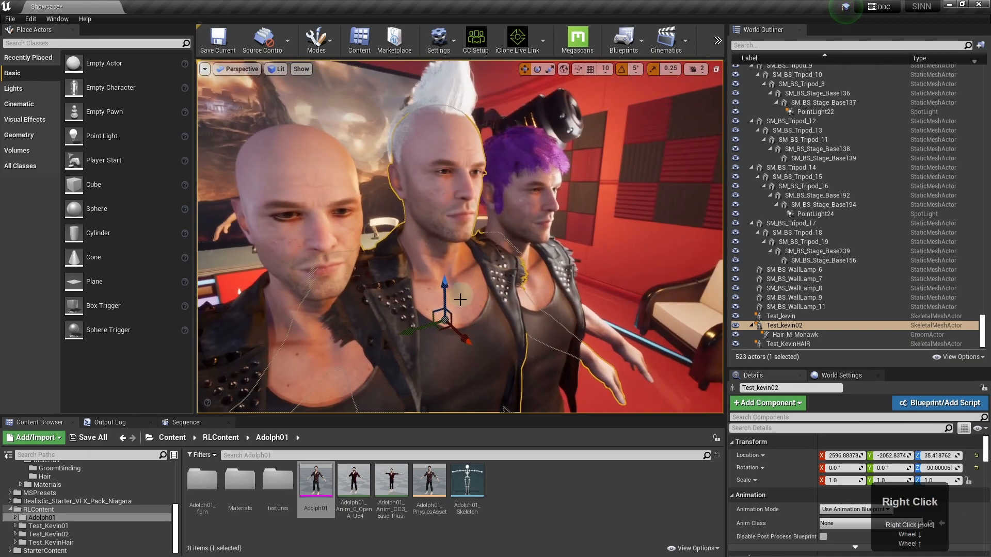
Move Test_kevin02 in several directions to test the attached mohawk and bring its Z location to about 32
right_click_drag(445, 319, 465, 351)
left_click_drag(445, 366, 447, 366)
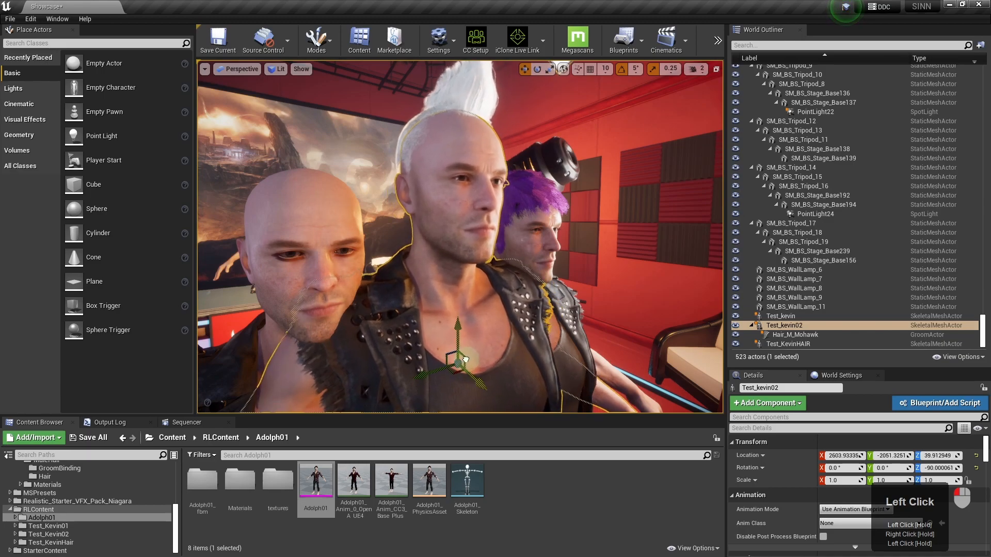
key("d")
right_click_drag(532, 371, 442, 361)
key("s")
key("a")
key("s")
key("d")
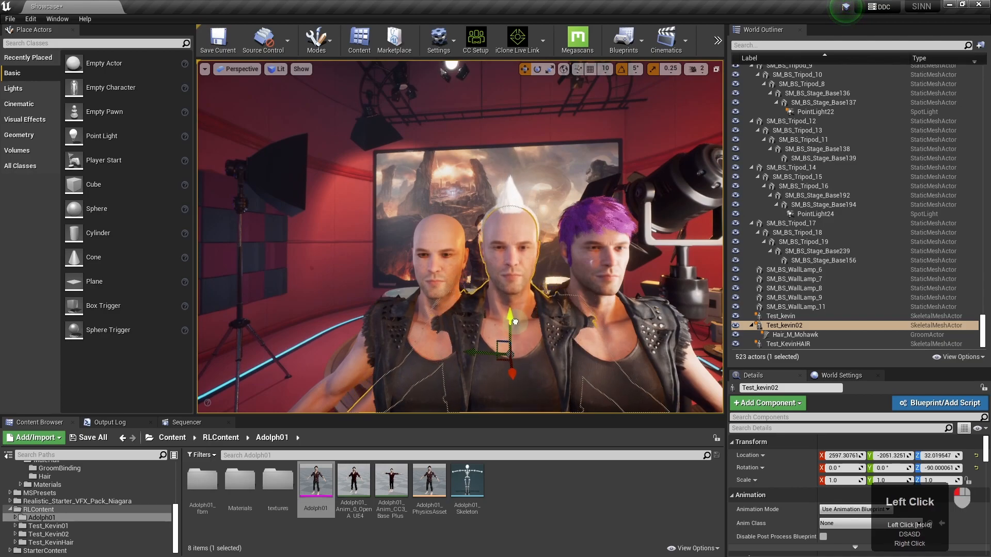
Examine the face and hair of the moustached character behind the desk up close
key("w")
key("w")
key("w")
key("w")
key("w")
key("w")
key("w")
key("w")
mouse_move(569, 313)
right_mouse_down()
mouse_move(576, 307)
mouse_move(569, 313)
right_mouse_up()
key("w")
key("w")
key("w")
key("w")
key("d")
key("w")
key("d")
key("a")
key("a")
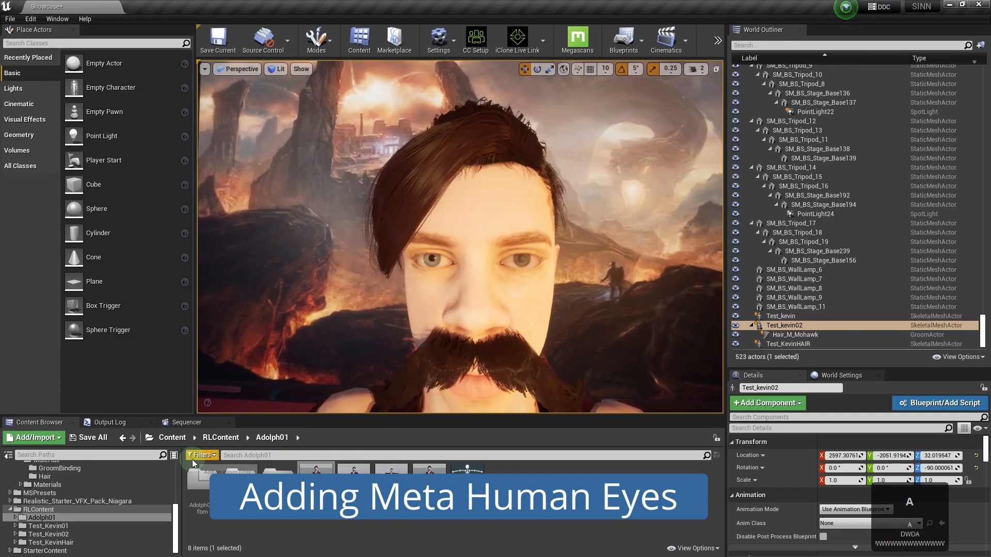
Enlarge the Content Browser area and bring the moustached character's eyes into close view
left_click_drag(246, 419, 247, 377)
left_click(466, 250)
left_click_drag(464, 264, 465, 263)
key("w")
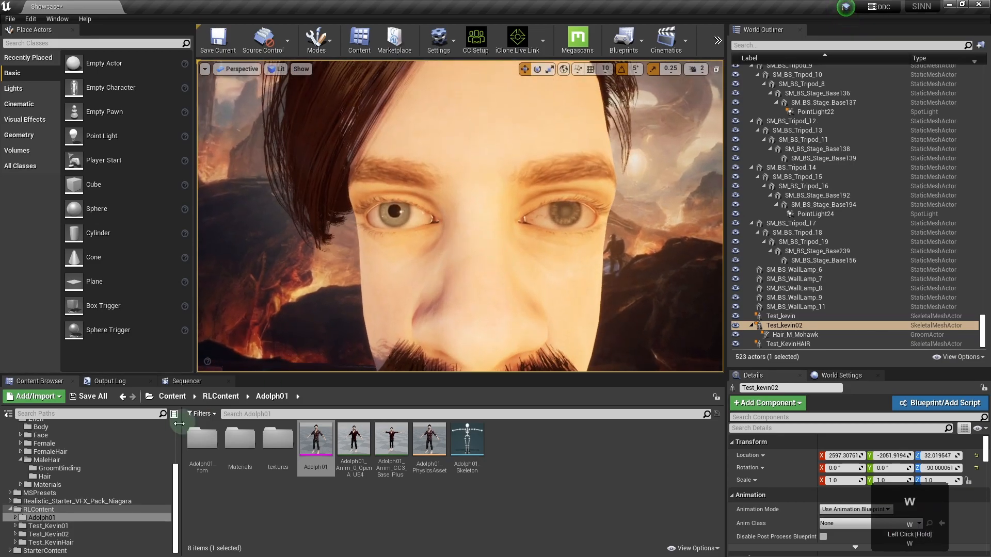
Bring up the MetaHuman eye and CC3 cornea material instance editors and resize them to keep both eyes visible between them
key("alt+Tab")
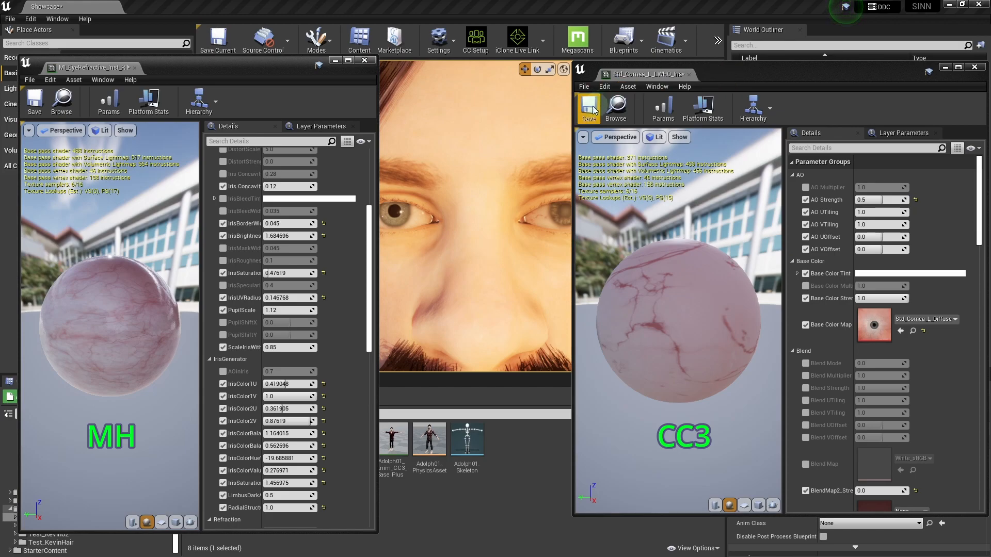
left_click_drag(573, 112, 618, 113)
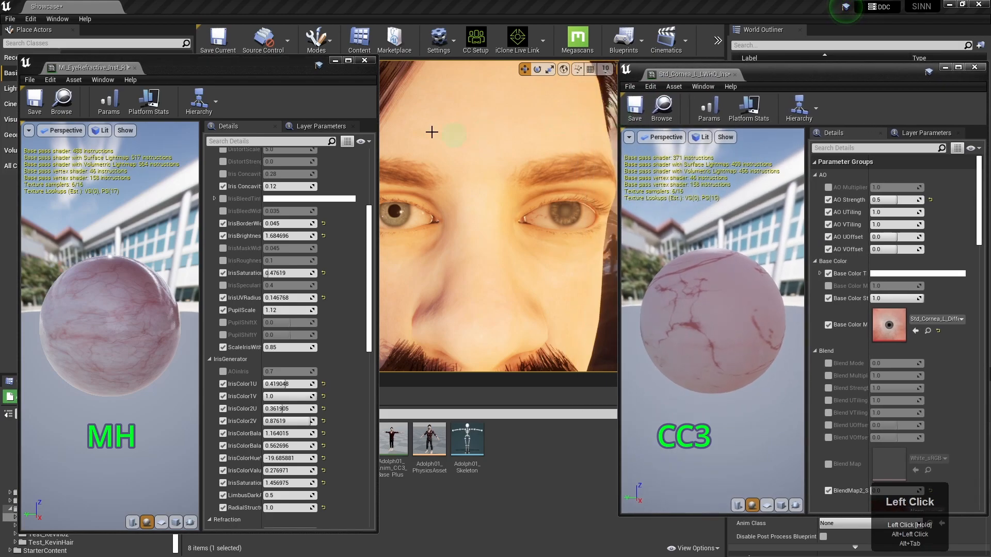
left_click_drag(375, 132, 362, 133)
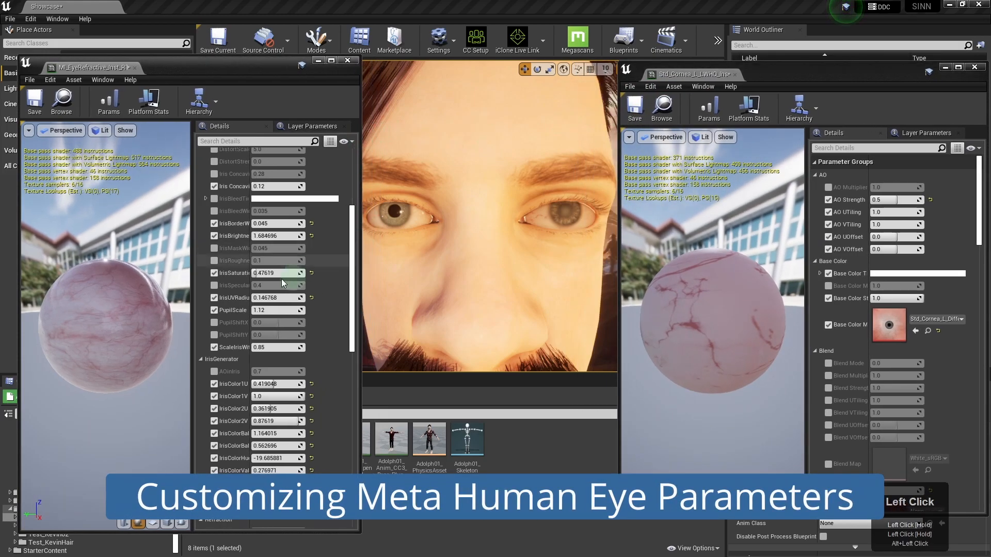
Set the MetaHuman eye material's iris saturation to 0.285714 and its IrisGenerator color value variation to about 1.93
left_click(263, 273)
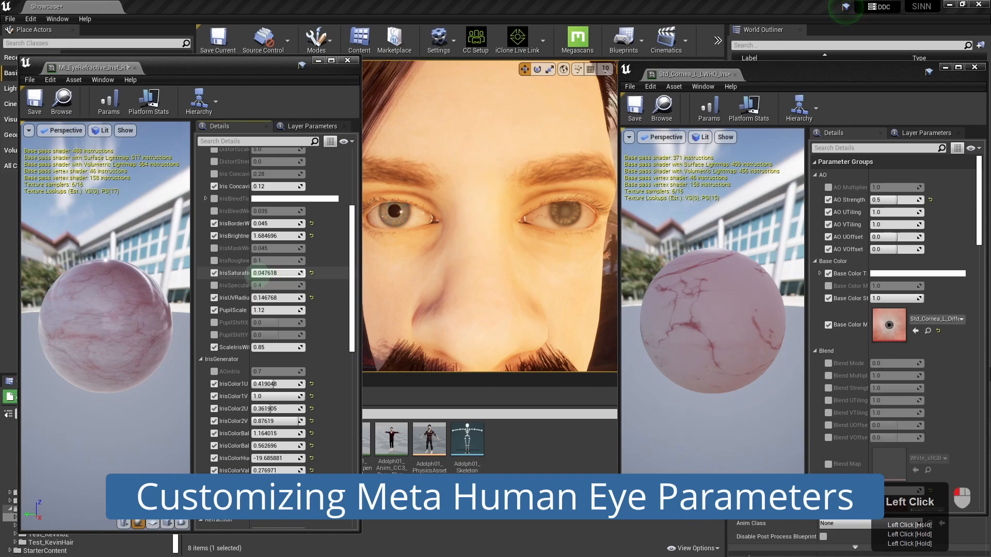
left_click_drag(255, 273, 237, 273)
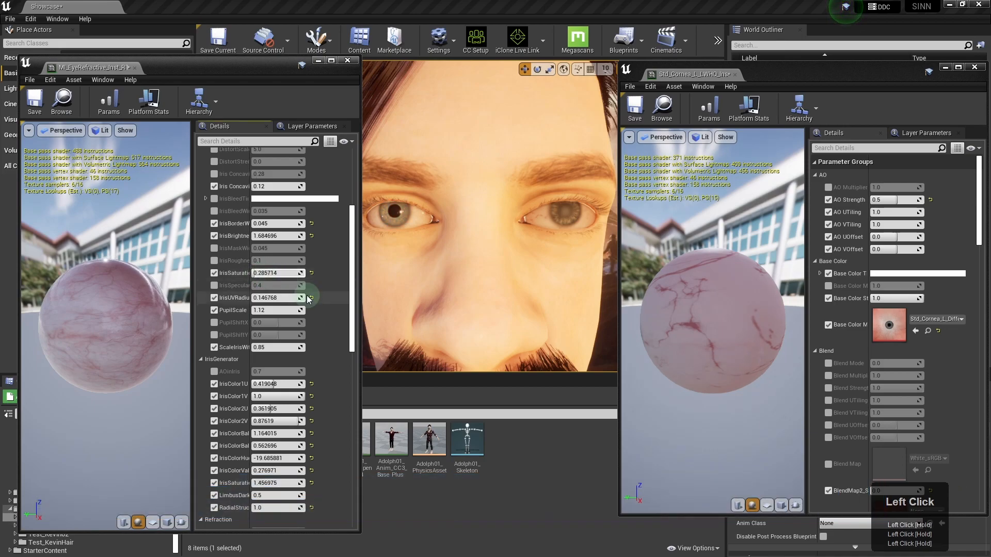
key("ctrl+z")
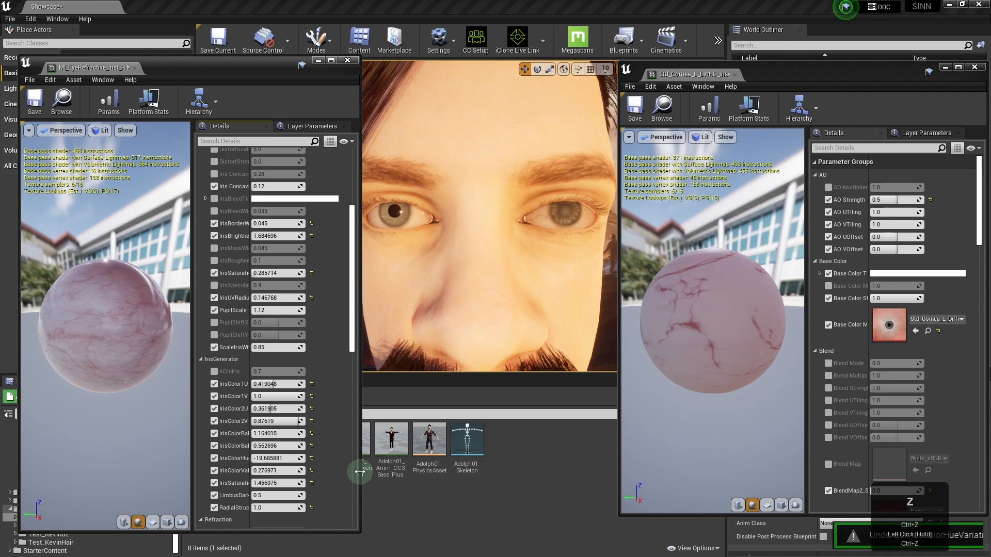
left_click_drag(289, 471, 320, 472)
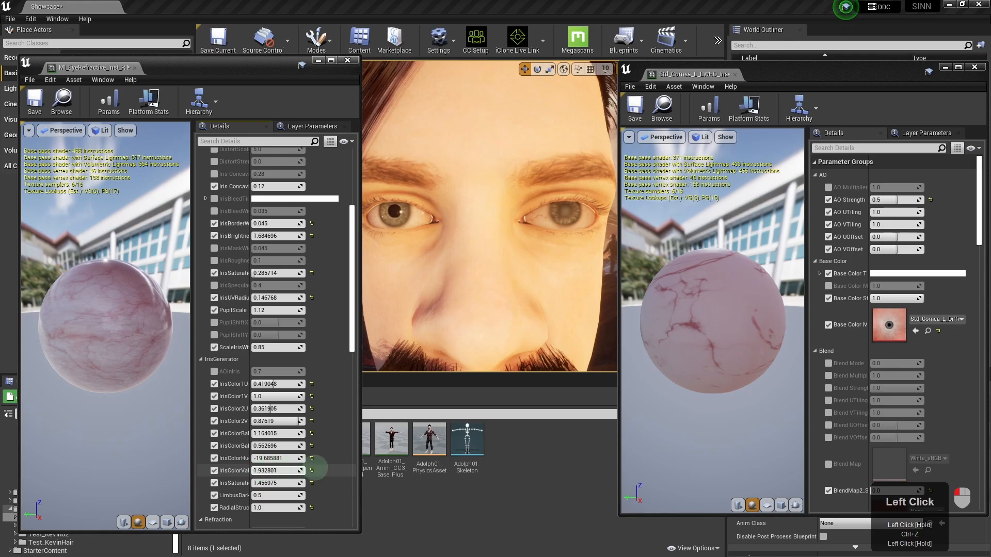
Set the MetaHuman eye's IrisGenerator limbus darkness to about 0.22 and color value variation to about 1.49, and reset the radial structure value
left_click_drag(268, 495, 288, 495)
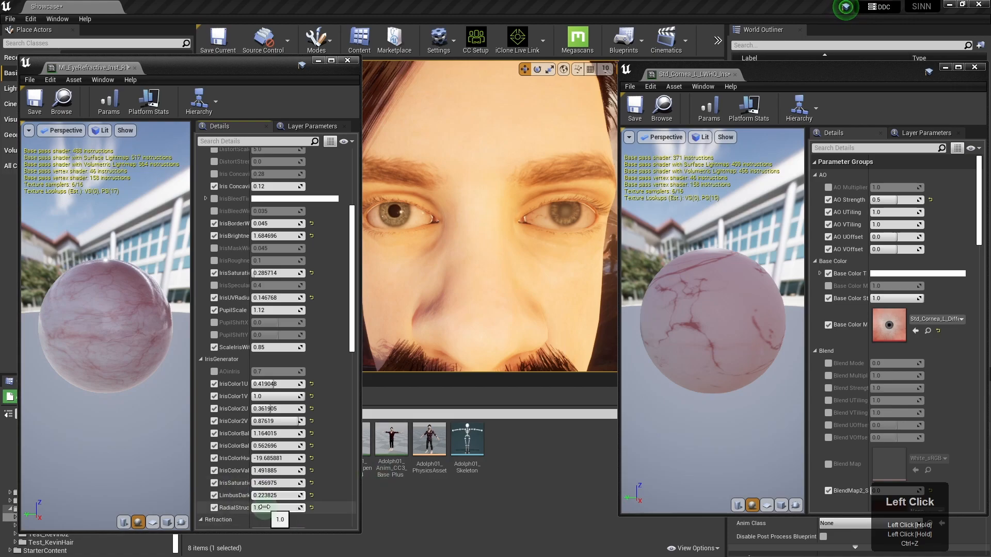
left_click_drag(279, 507, 386, 502)
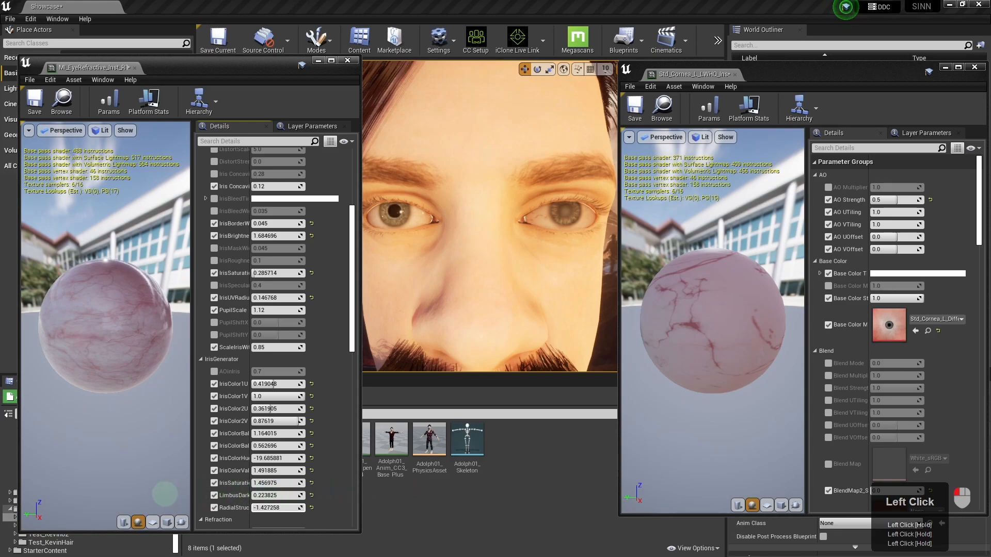
left_click(311, 508)
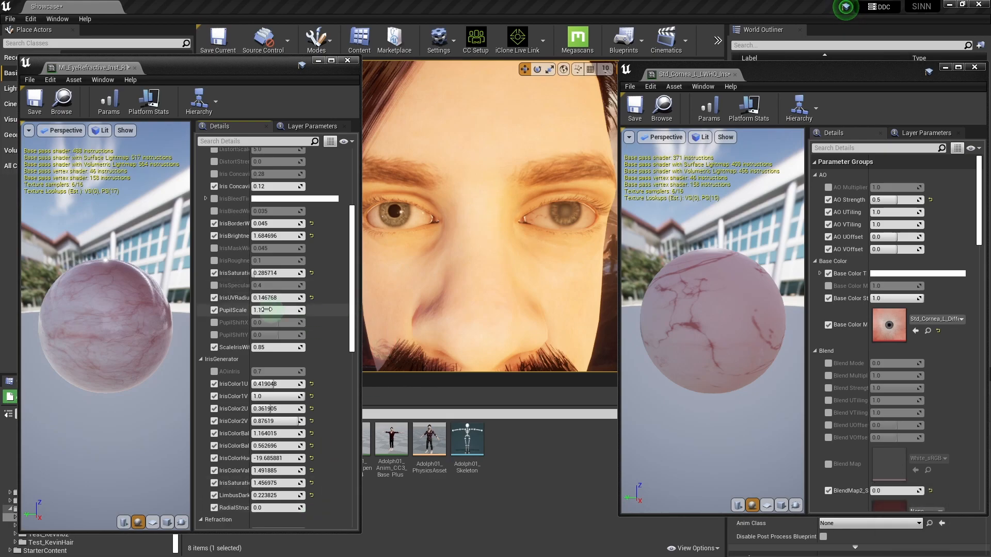
left_click_drag(261, 309, 271, 309)
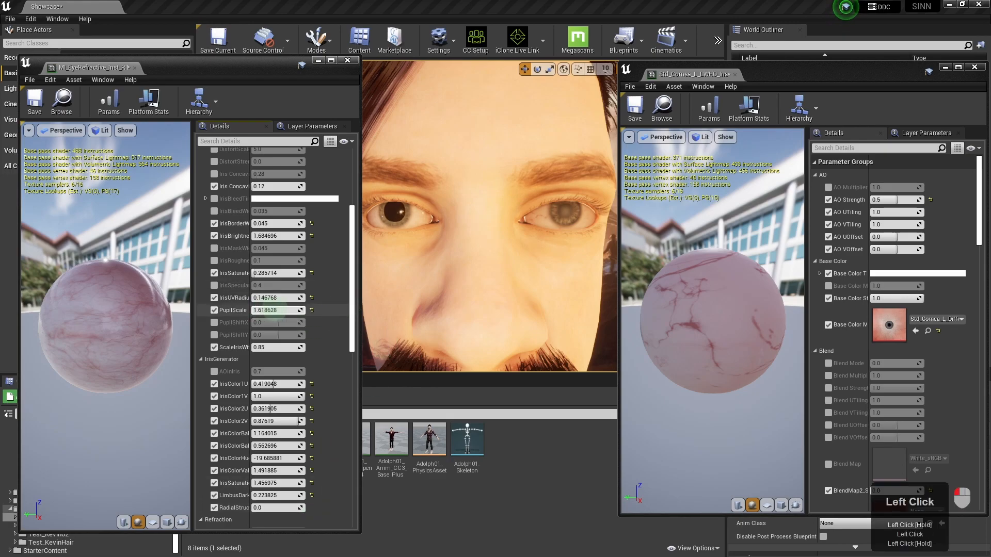
key("ctrl+z")
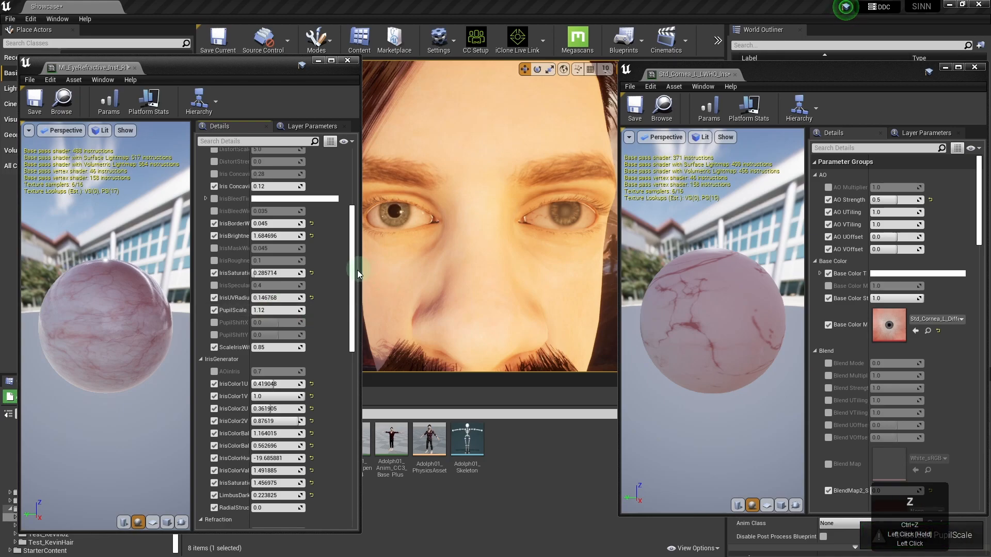
Enable the iris bleed tint override on the MetaHuman eye material and try magenta and pale yellow tints for it
left_click_drag(352, 274, 356, 273)
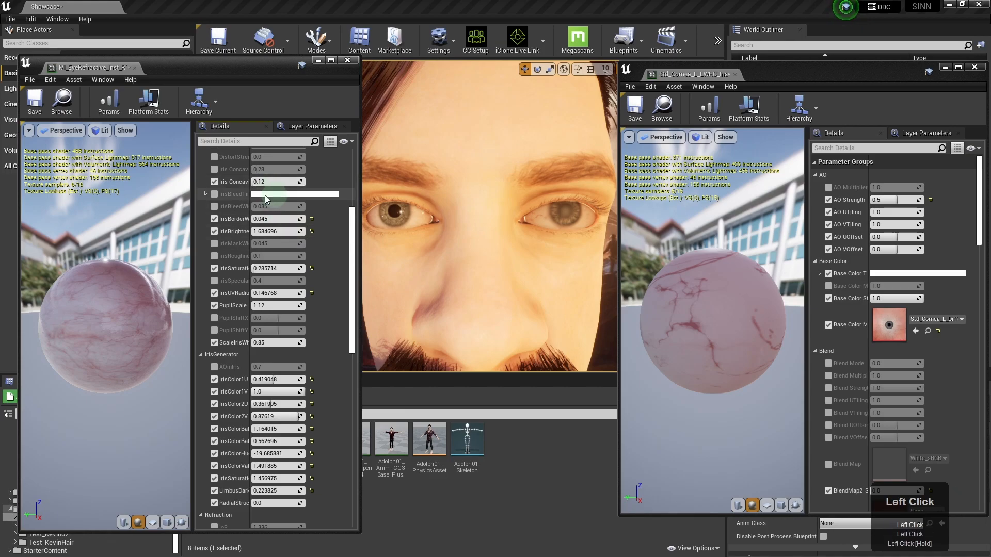
left_click(214, 194)
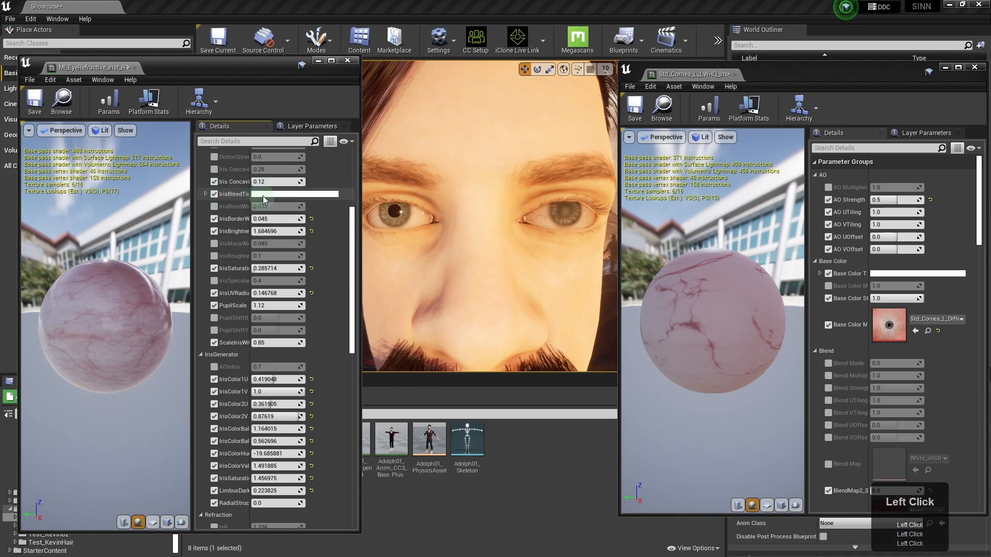
left_click(263, 196)
left_click(353, 244)
left_click_drag(404, 206, 232, 201)
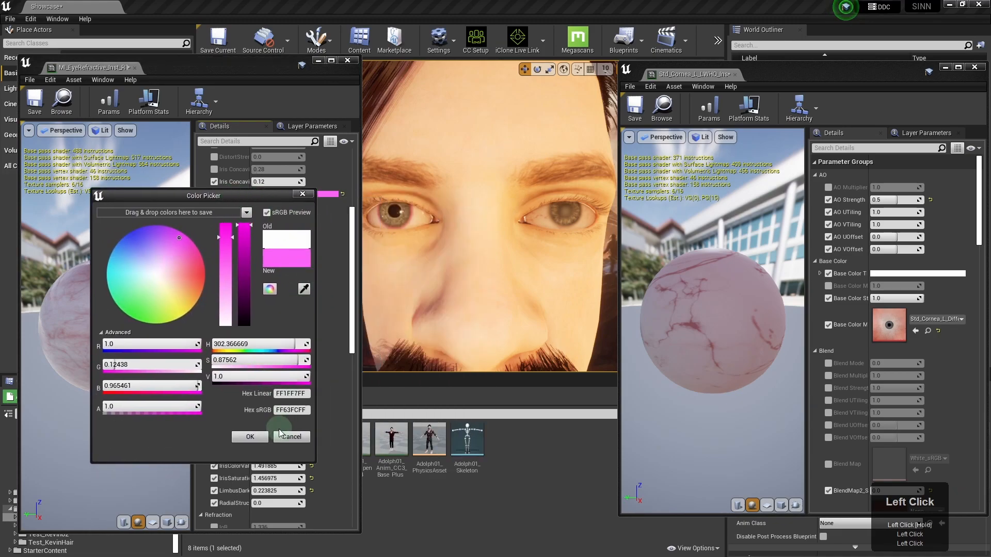
left_click(163, 286)
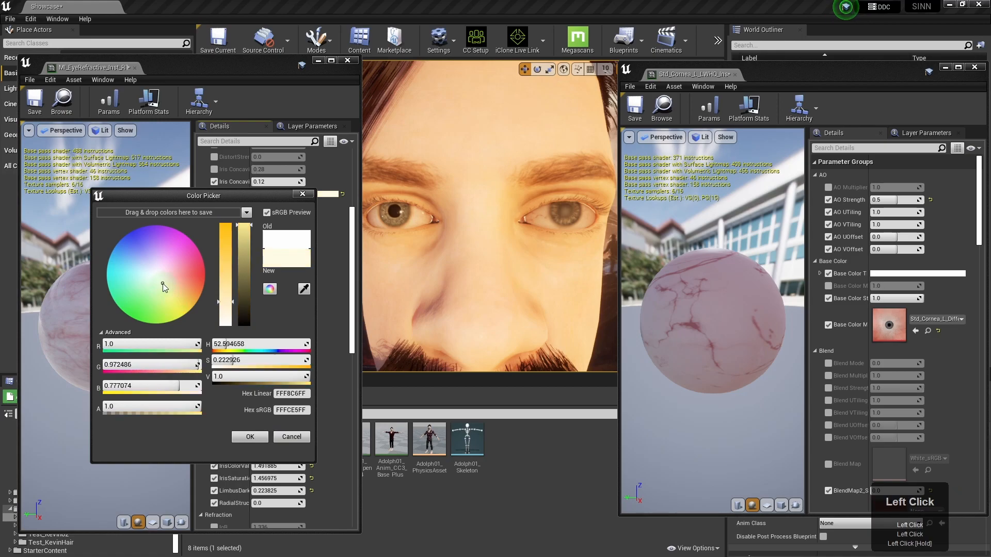
left_click(292, 437)
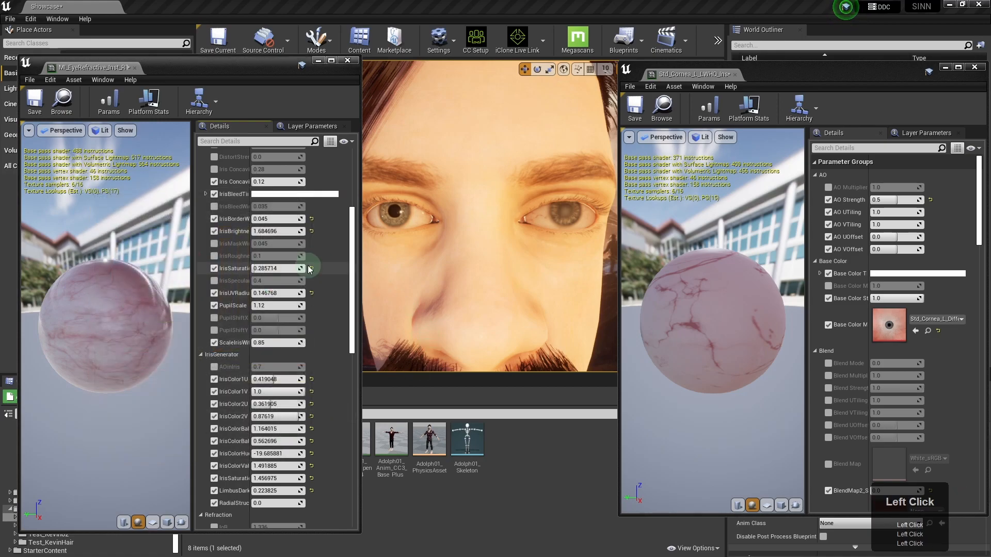
Try a sclera brightness of about 1.9 and the default sclera brightness on the MetaHuman eye material
left_click_drag(353, 264, 356, 369)
mouse_move(303, 309)
left_mouse_down()
mouse_move(392, 308)
mouse_move(299, 304)
mouse_move(322, 304)
left_mouse_up()
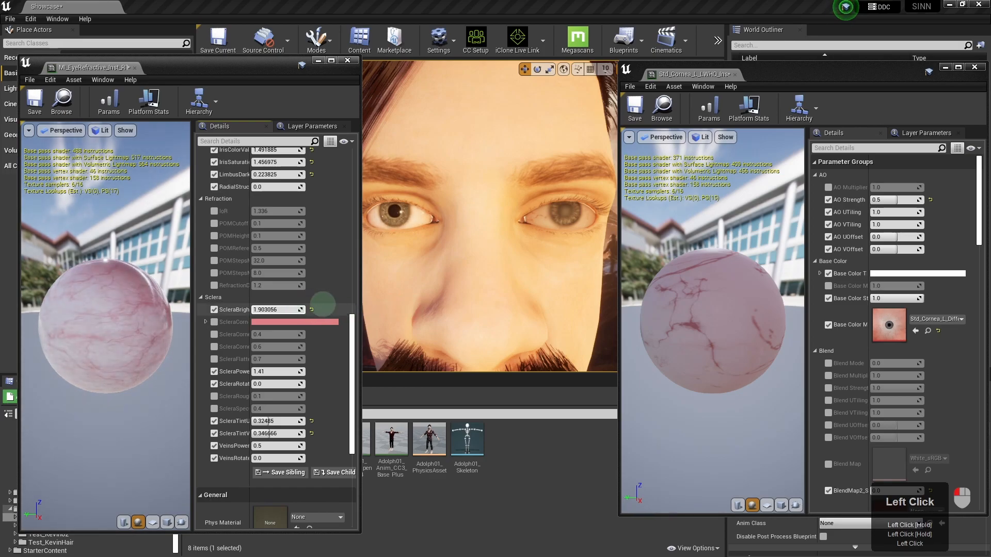
key("ctrl+z")
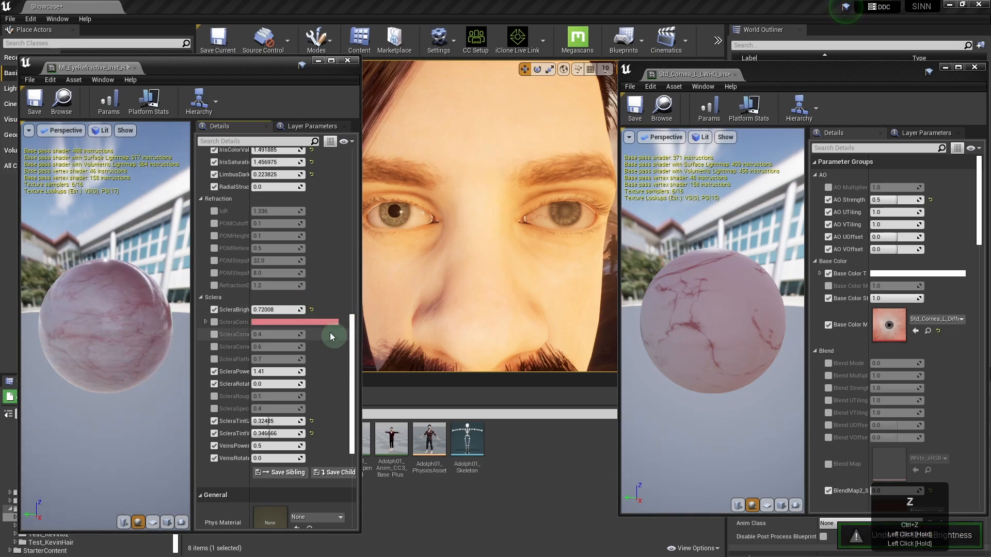
left_click(312, 309)
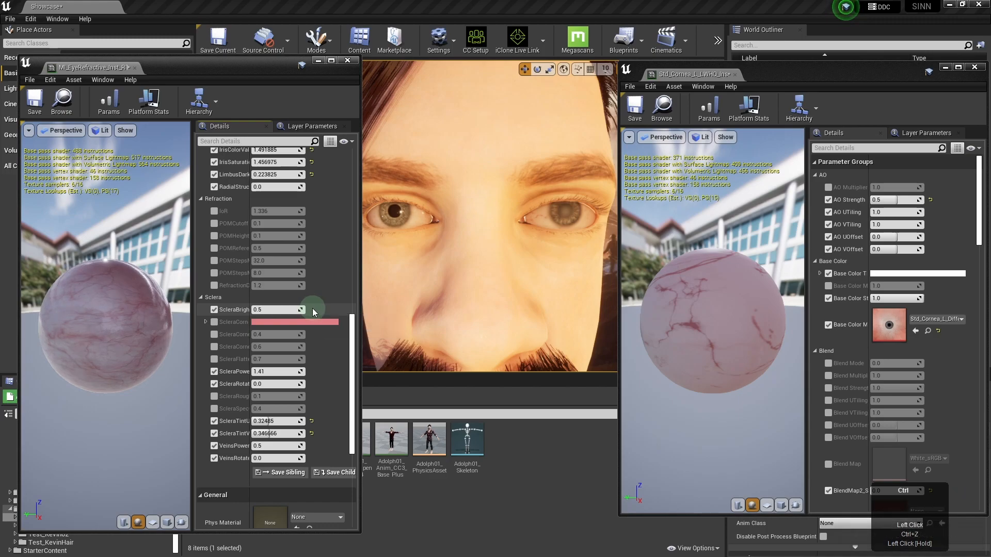
key("ctrl+z")
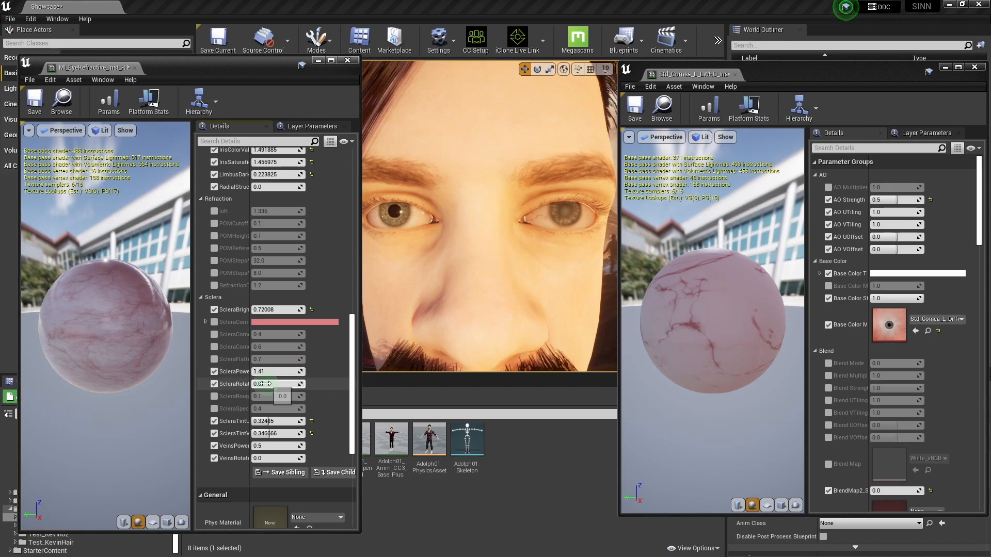
scroll(308, 391, "down", 3)
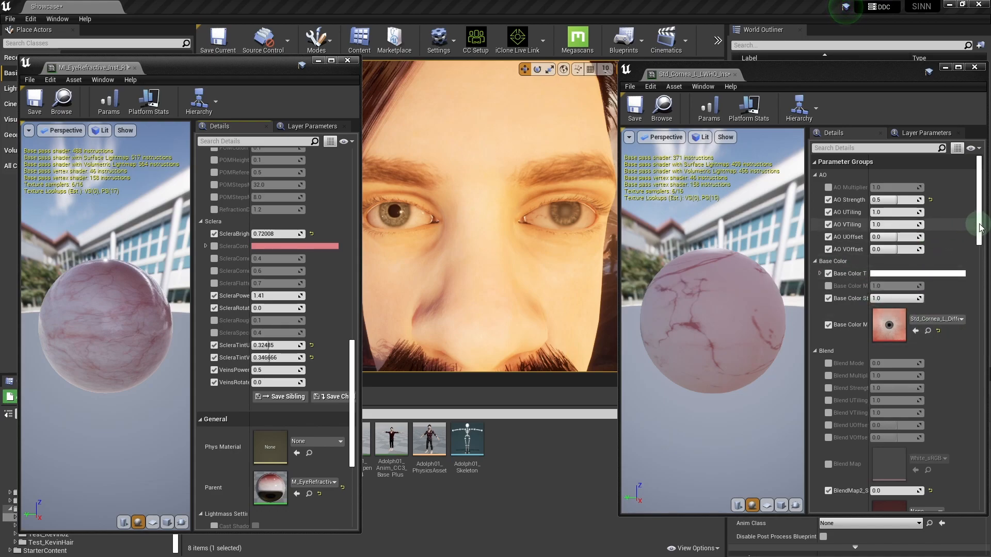
Set the CC3 cornea material's iris depth scale to about 0.95 and its limbus darkness to about 8.84
left_click_drag(980, 227, 984, 289)
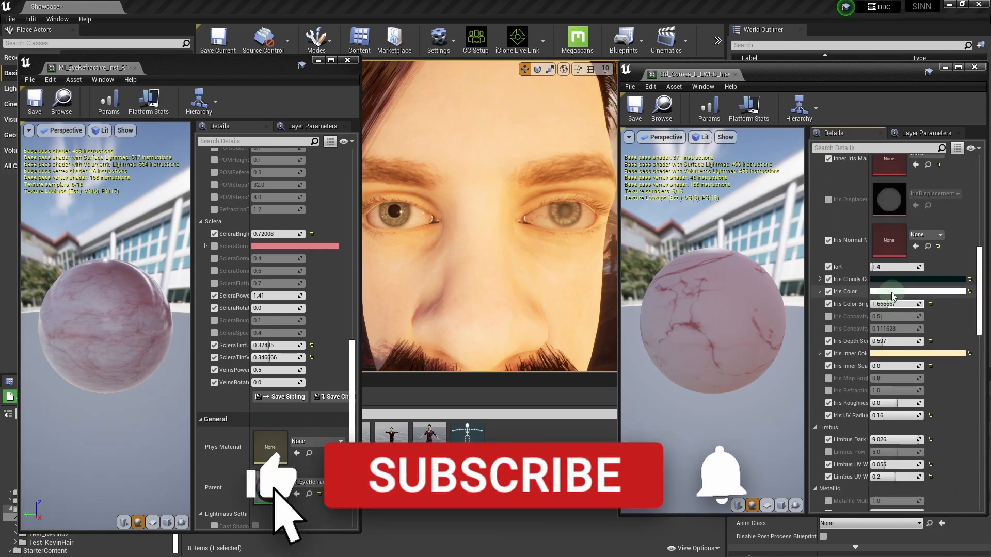
key("ctrl+z")
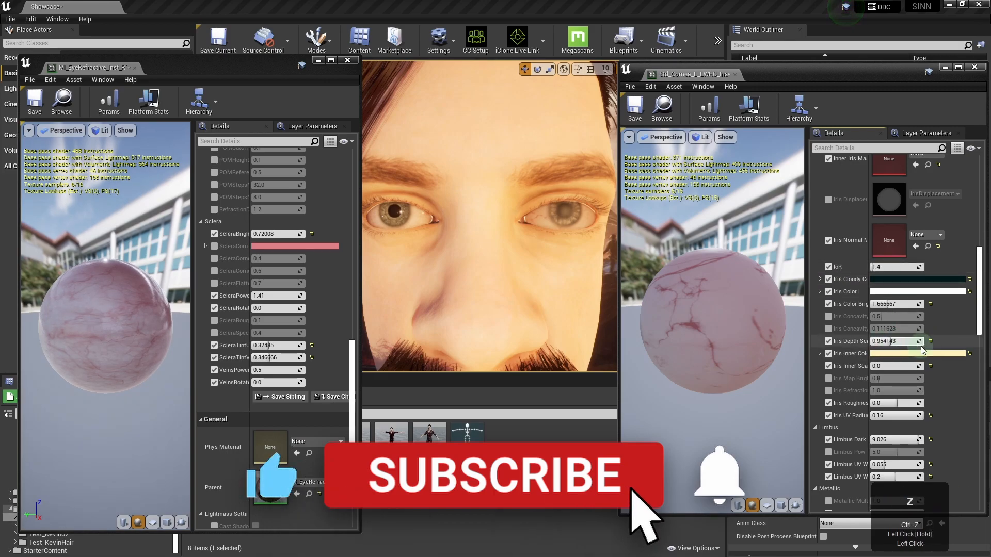
left_click_drag(872, 366, 878, 366)
mouse_move(873, 403)
left_mouse_down()
mouse_move(918, 403)
mouse_move(875, 423)
mouse_move(885, 392)
left_mouse_up()
key("ctrl+z")
scroll(878, 423, "down", 1)
scroll(877, 424, "down", 5)
left_click(654, 404)
scroll(826, 374, "down", 5)
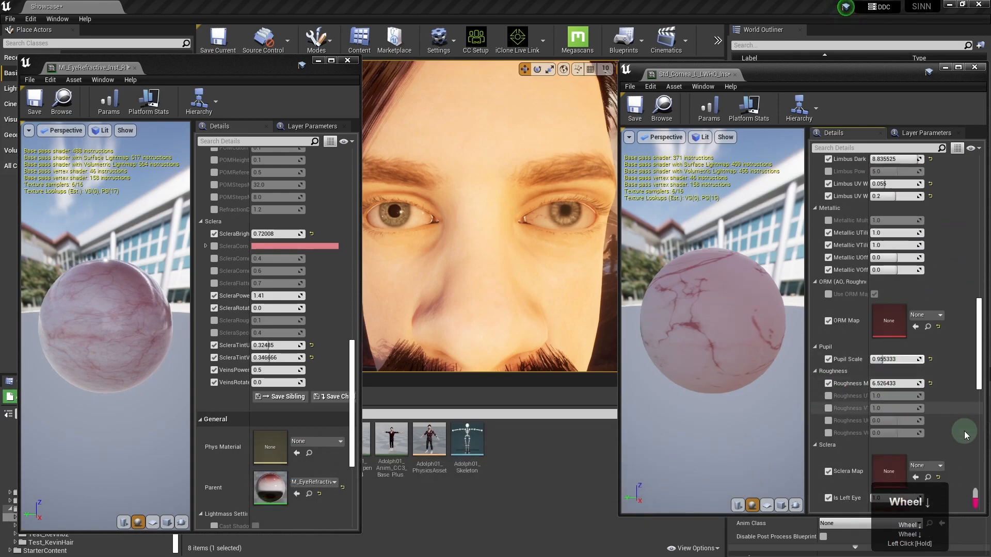
left_click(826, 374)
Examine the moustached character's adjusted eyes from several distances and angles
right_click_drag(511, 297, 510, 242)
key("s")
key("s")
key("s")
key("s")
key("a")
key("s")
key("w")
key("w")
key("a")
key("s")
key("w")
key("w")
key("w")
key("d")
key("s")
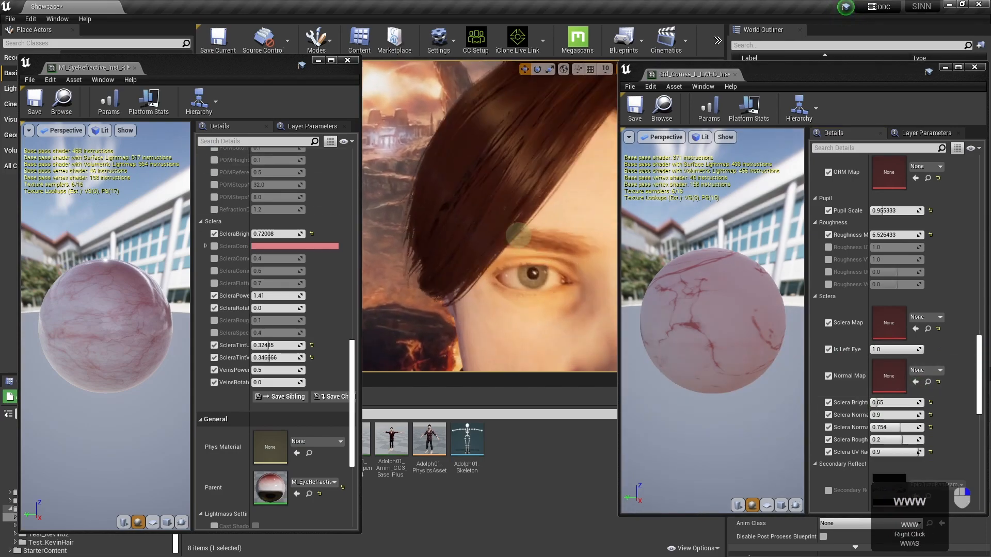
Save all changes and clear the material instance editors out of view
key("ctrl+shift+s")
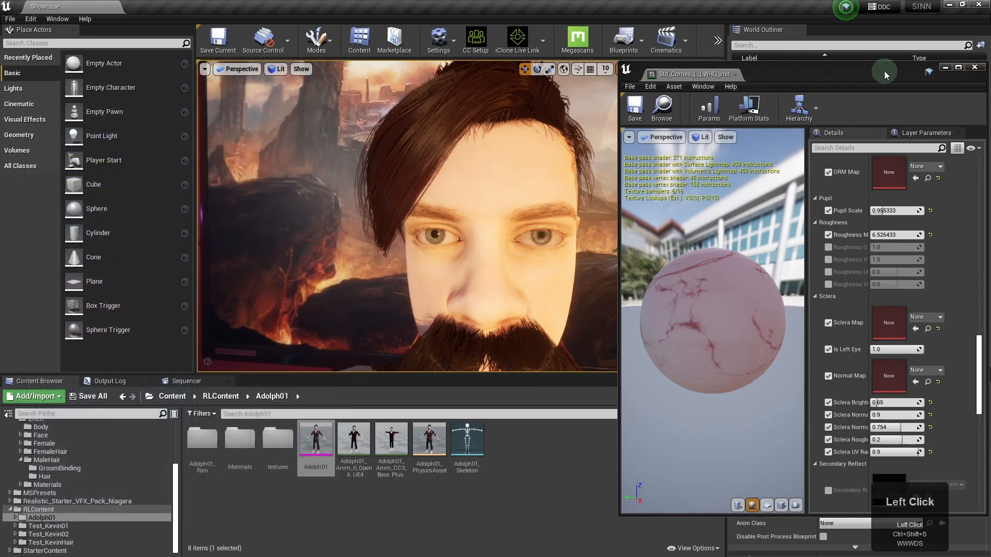
left_click_drag(884, 70, 858, 71)
left_click(948, 67)
Examine the three Kevin characters' heads side by side, without the selection outline on the middle one
mouse_move(548, 201)
right_mouse_down()
mouse_move(545, 170)
mouse_move(548, 197)
right_mouse_up()
key("s")
key("a")
key("w")
key("d")
key("a")
key("w")
key("w")
key("w")
key("s")
key("d")
key("s")
key("a")
key("w")
key("w")
key("d")
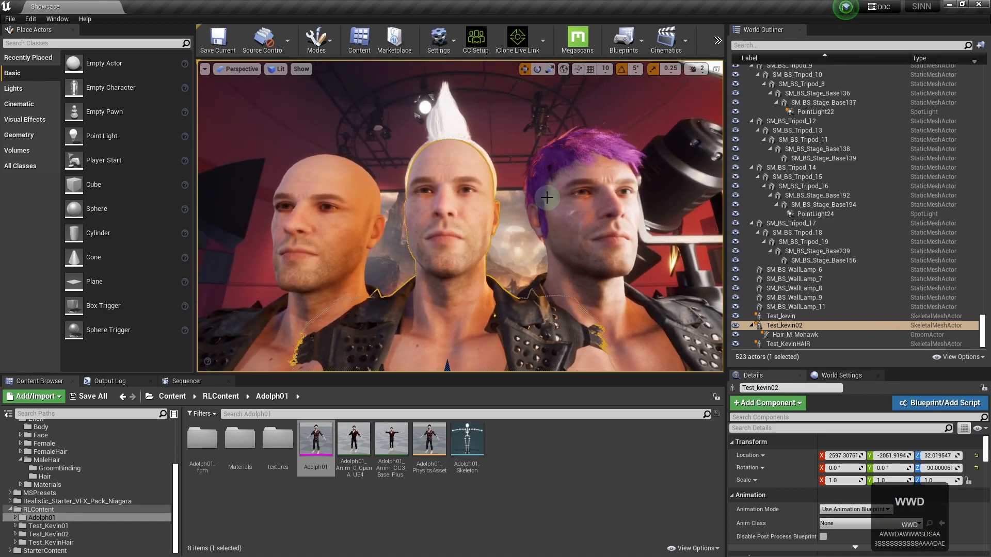
right_click_drag(654, 220, 653, 220)
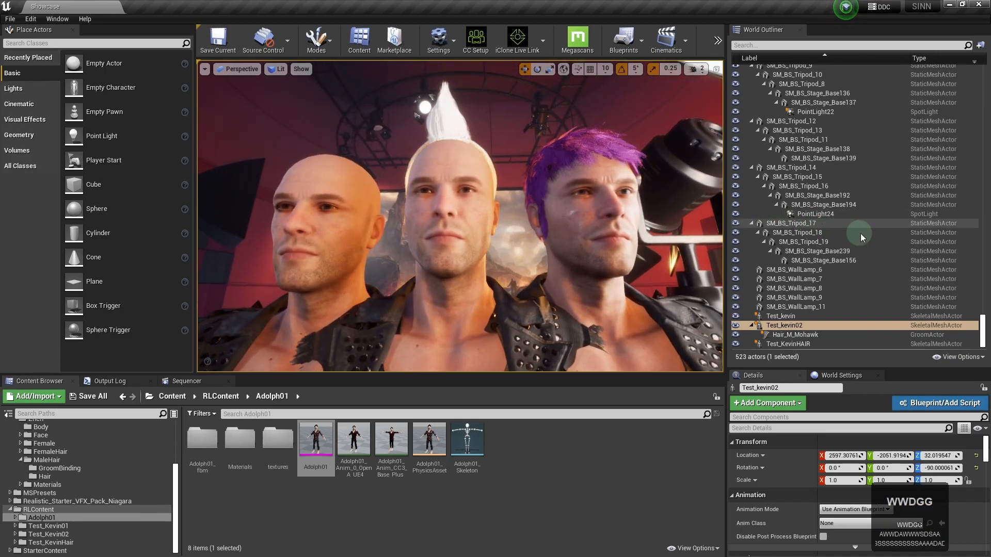
left_click(671, 103)
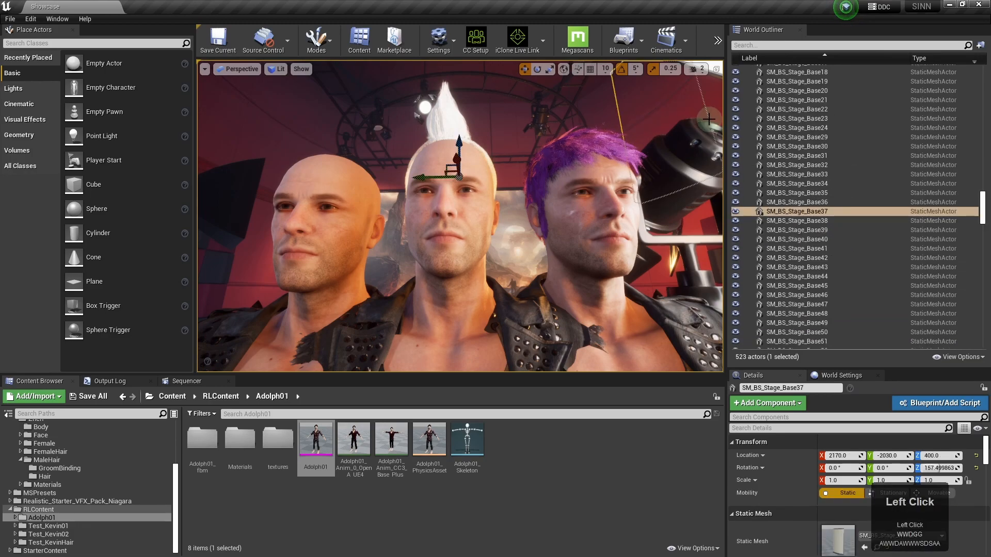